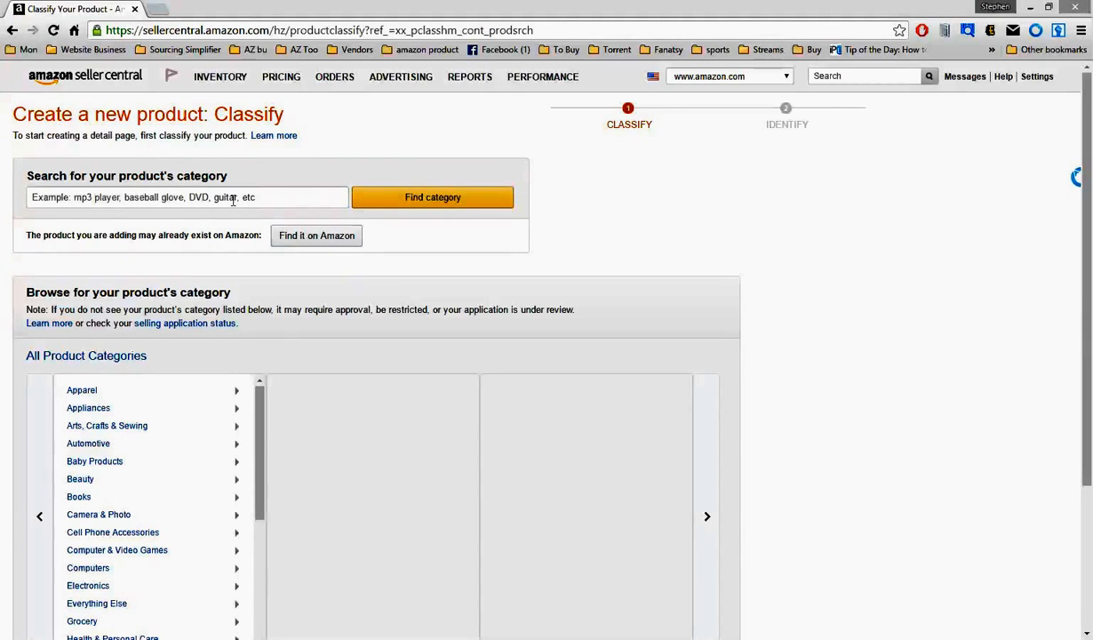
- Search the product categories for "lens cleaner" and choose Cleaning Fluids under Health & Personal Care > Vision Care > Eyeglasses Care
click(233, 198)
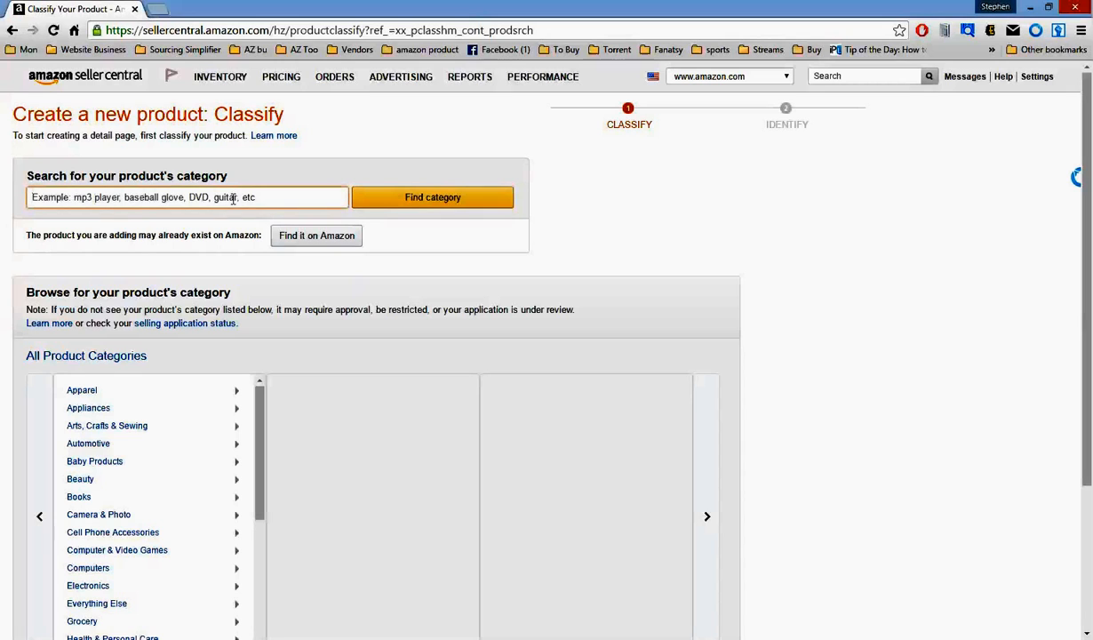
mouse_move(236, 89)
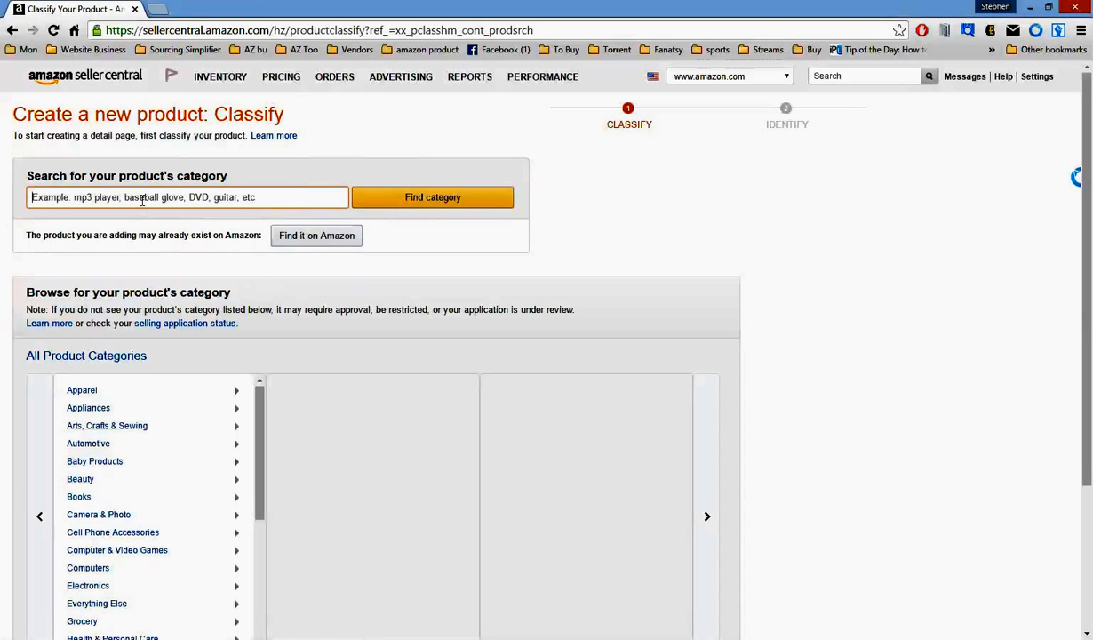
text(lens cleaner)
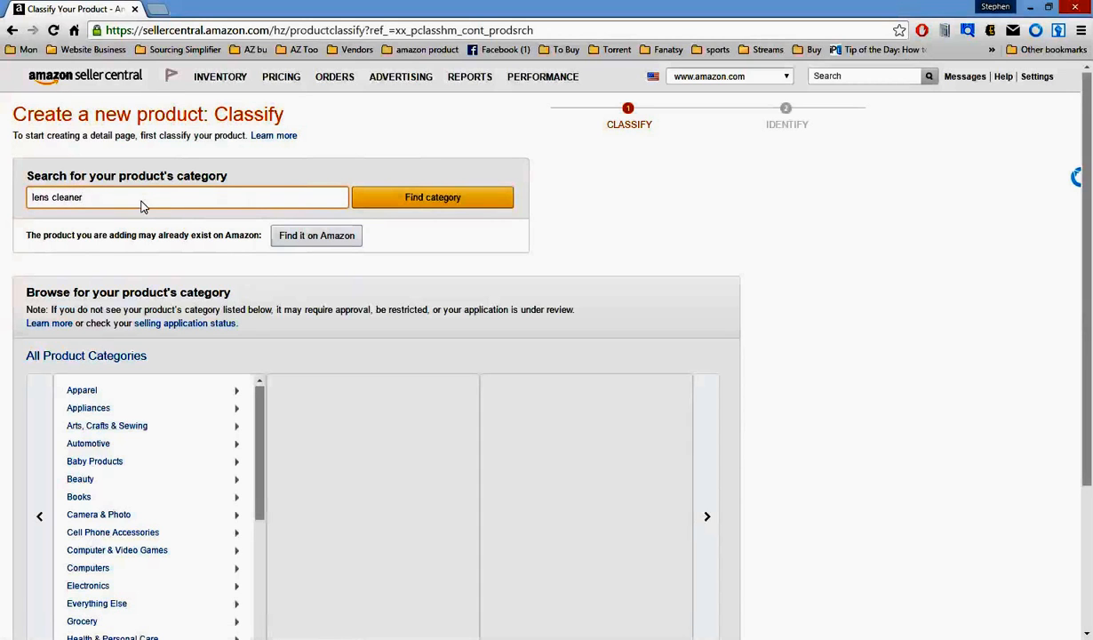
key(Return)
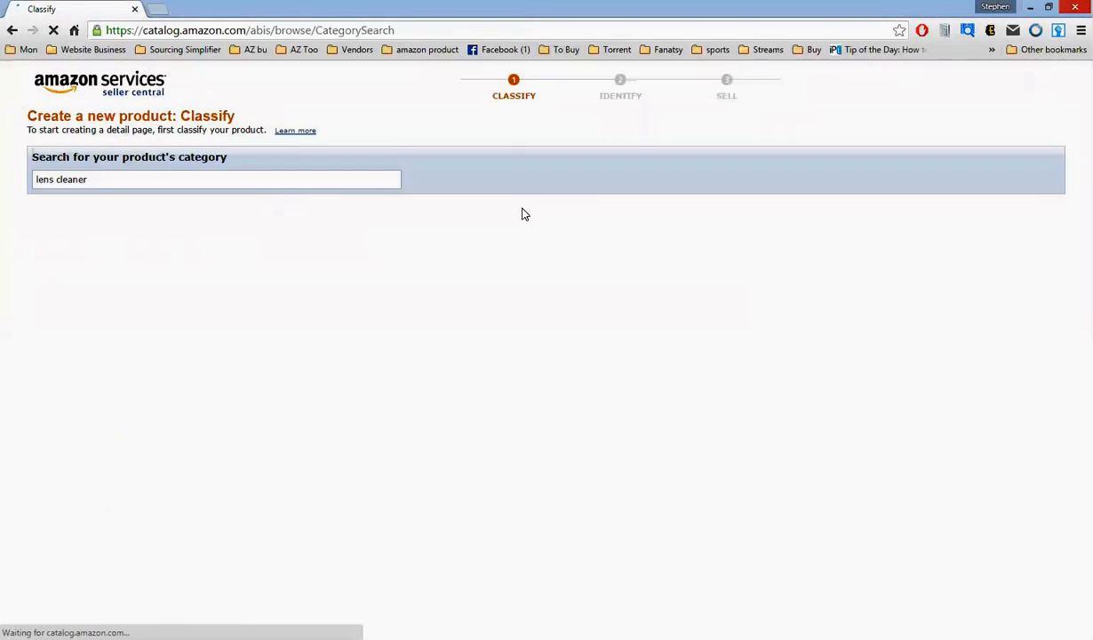
scroll(317, 345, down, 1)
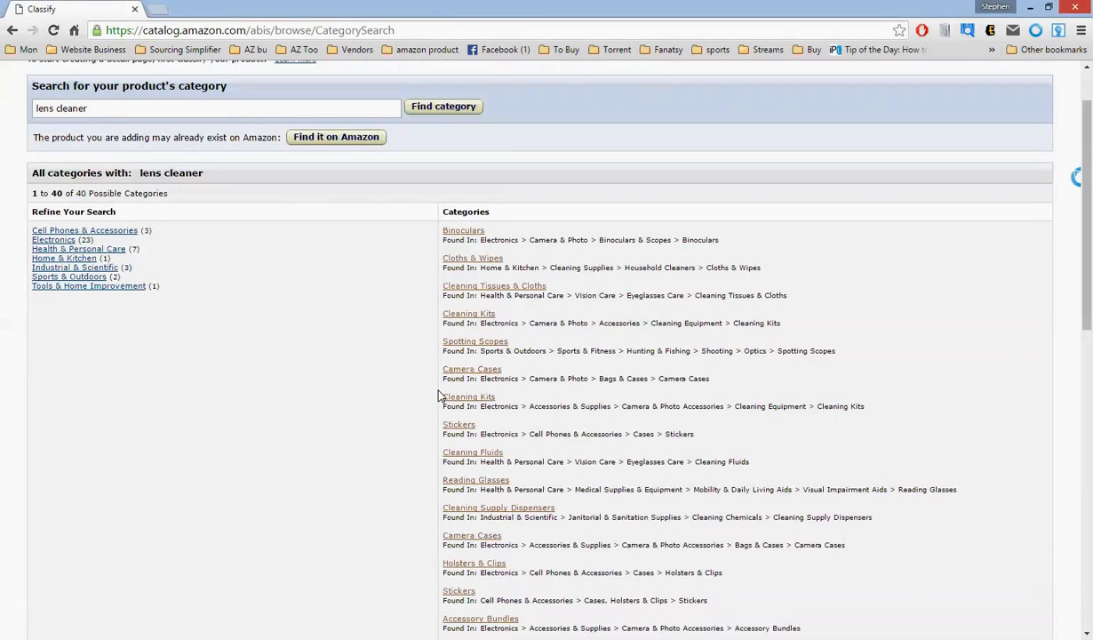
click(473, 454)
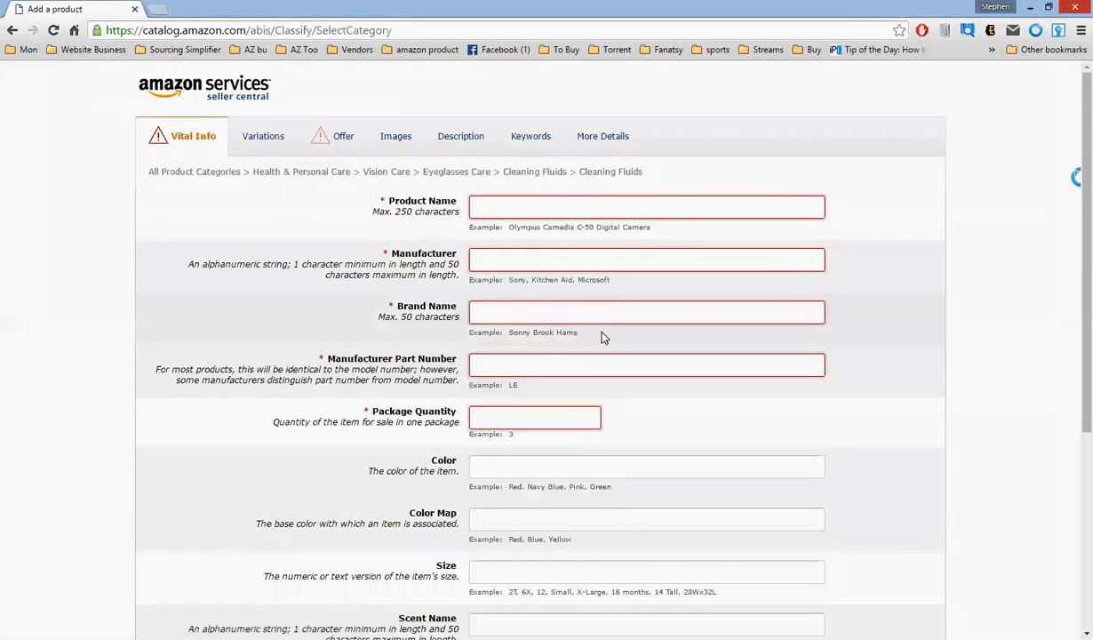
scroll(720, 278, down, 4)
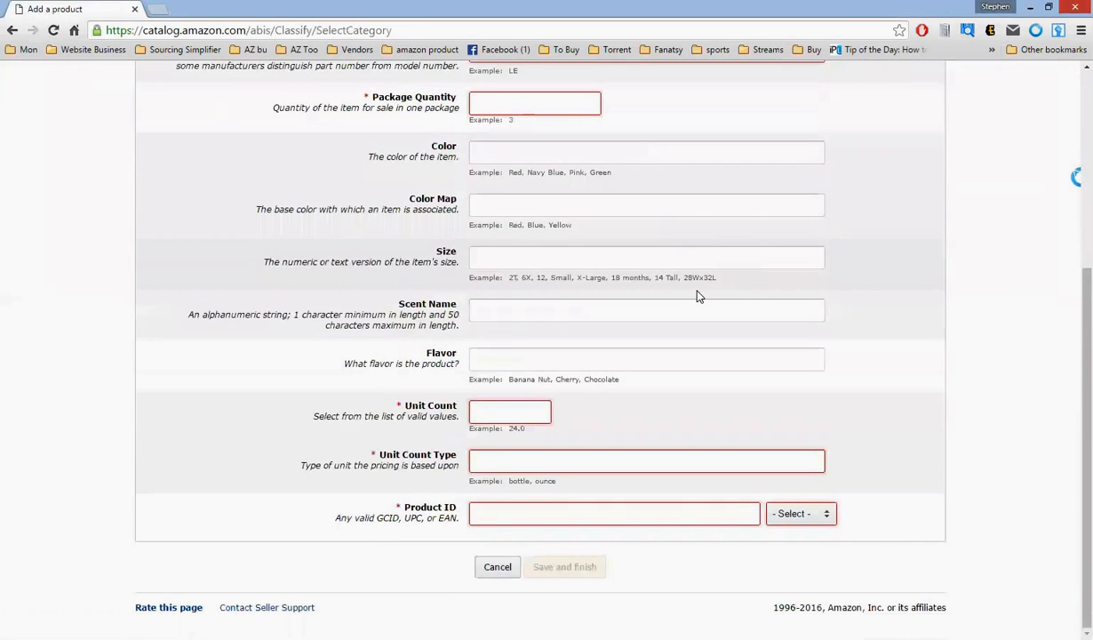
click(805, 520)
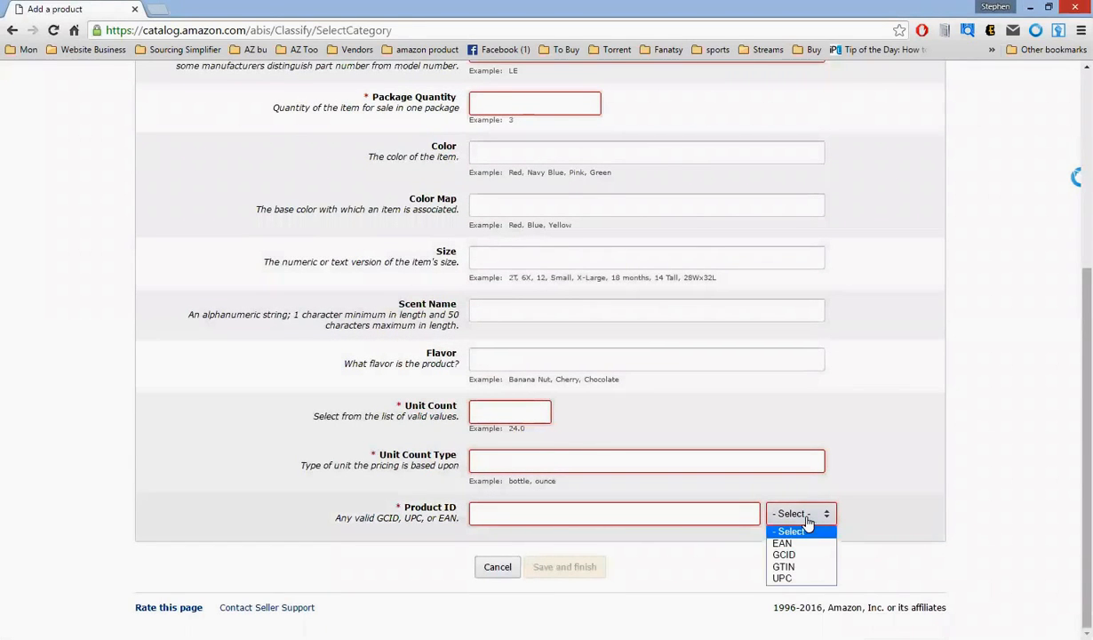
click(778, 577)
click(585, 519)
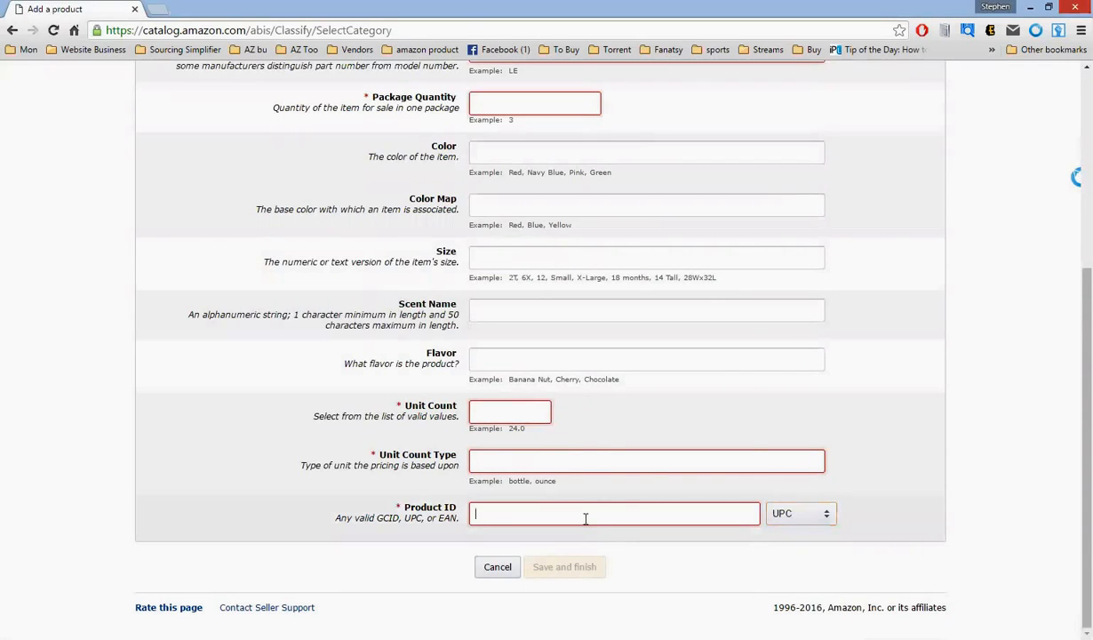
right_click(585, 519)
click(617, 357)
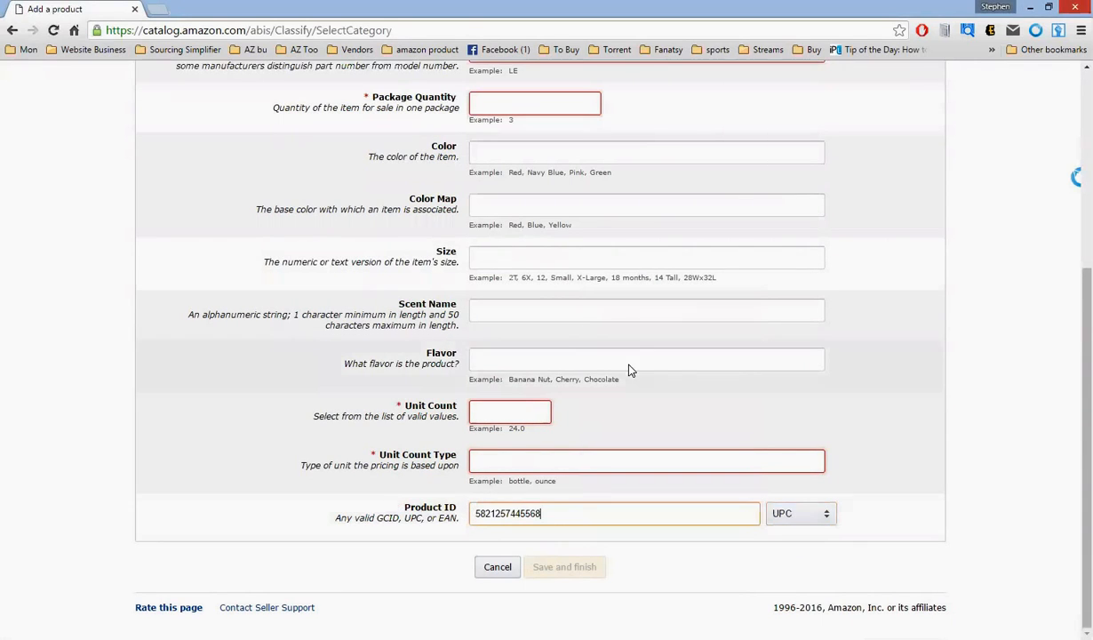
click(1006, 511)
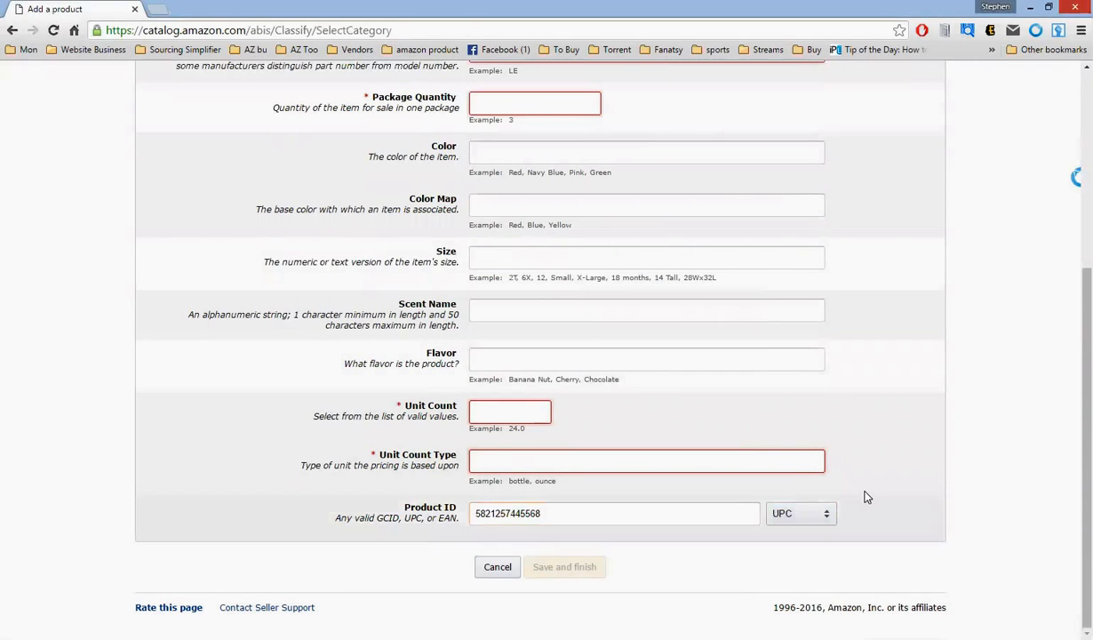
- Enter "Lens Cleaner Platinum No Glare" as the product name
scroll(627, 458, up, 4)
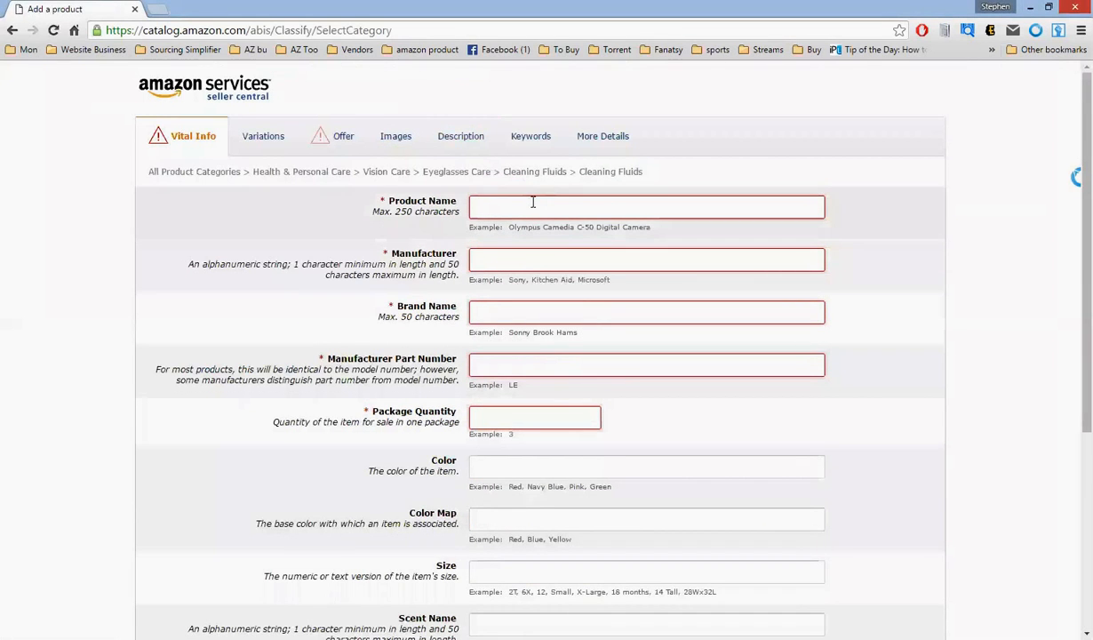
click(536, 207)
click(539, 204)
text(Lens l)
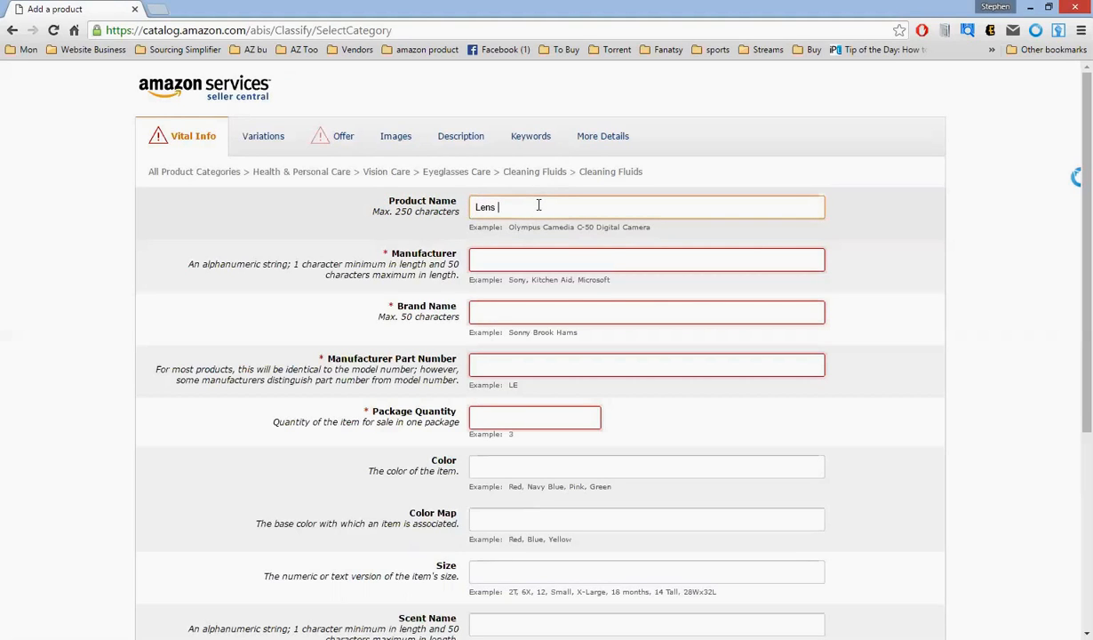
key(BackSpace)
text(C)
key(BackSpace)
text(Cleaner Platinum No Glare)
- Fill in Hilco as the manufacturer and Shield as the brand name
click(520, 257)
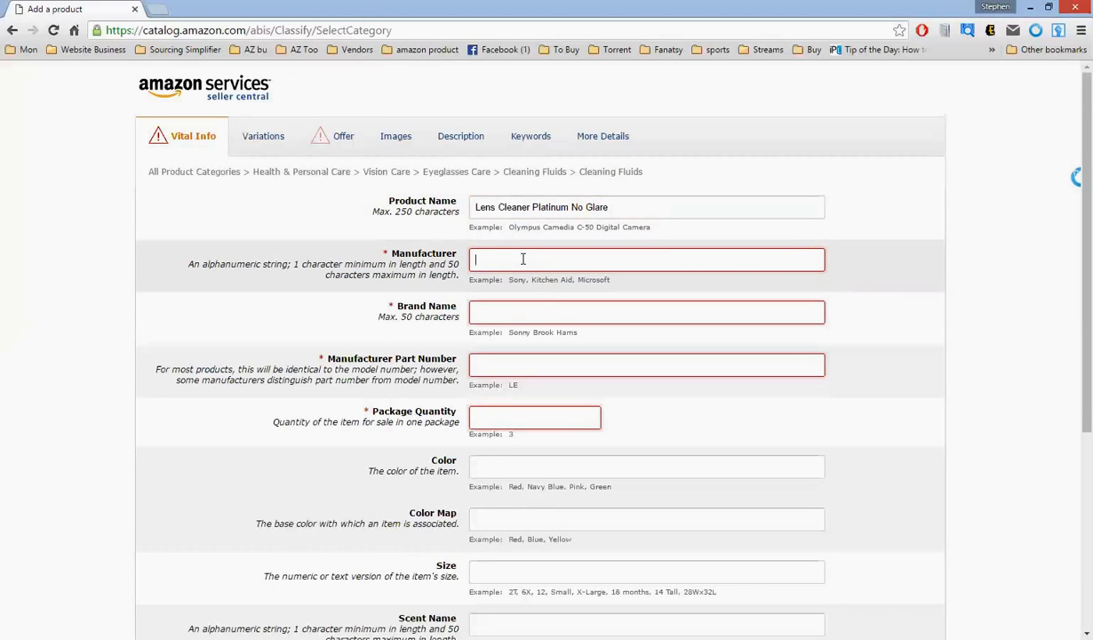
text(Hilco)
key(Tab)
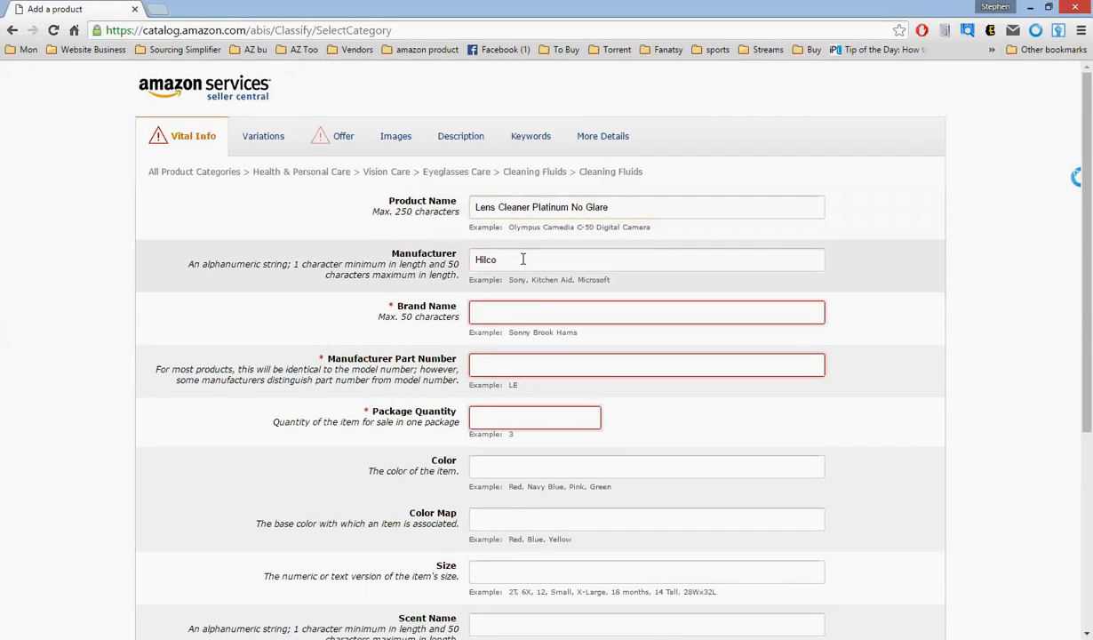
text(Shield)
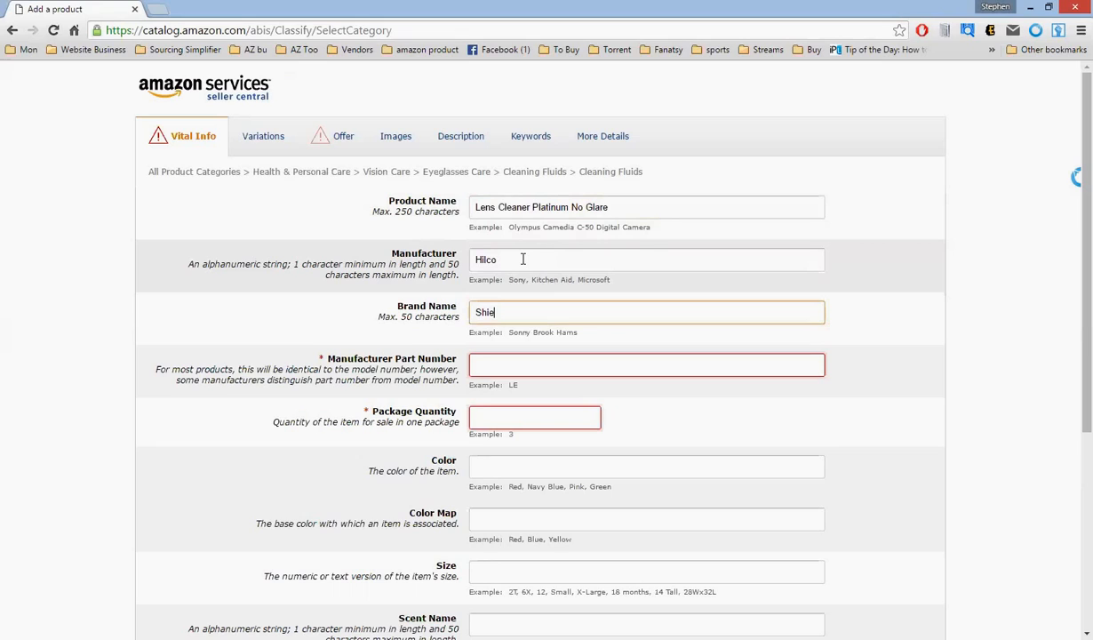
key(Tab)
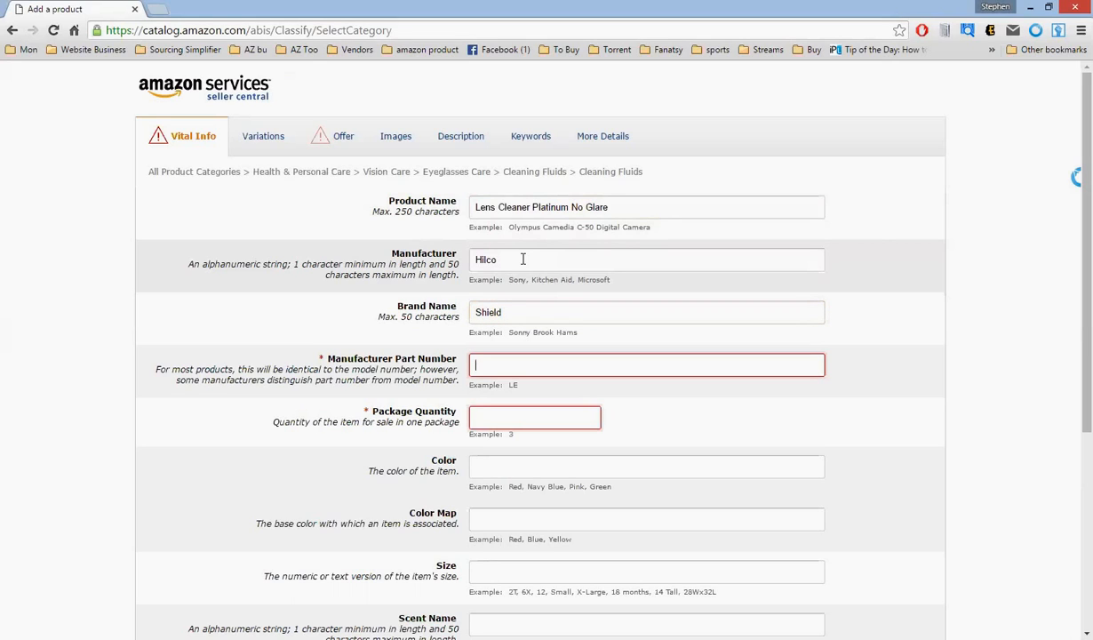
- Enter 441082602 as the manufacturer part number and set the package quantity to 1
text(441082602)
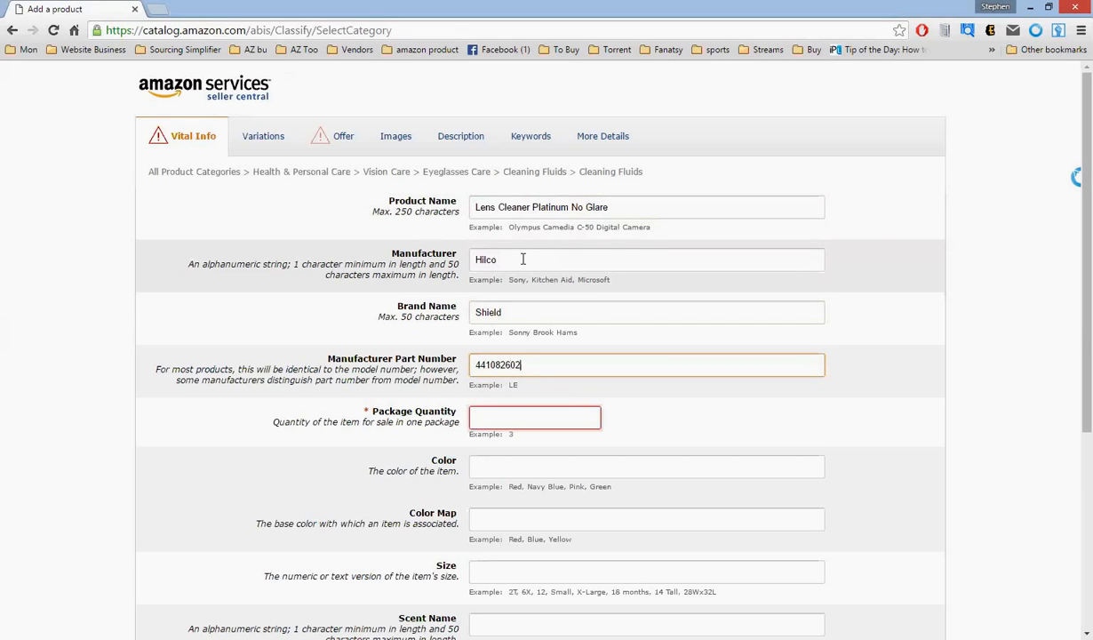
click(561, 418)
text(1)
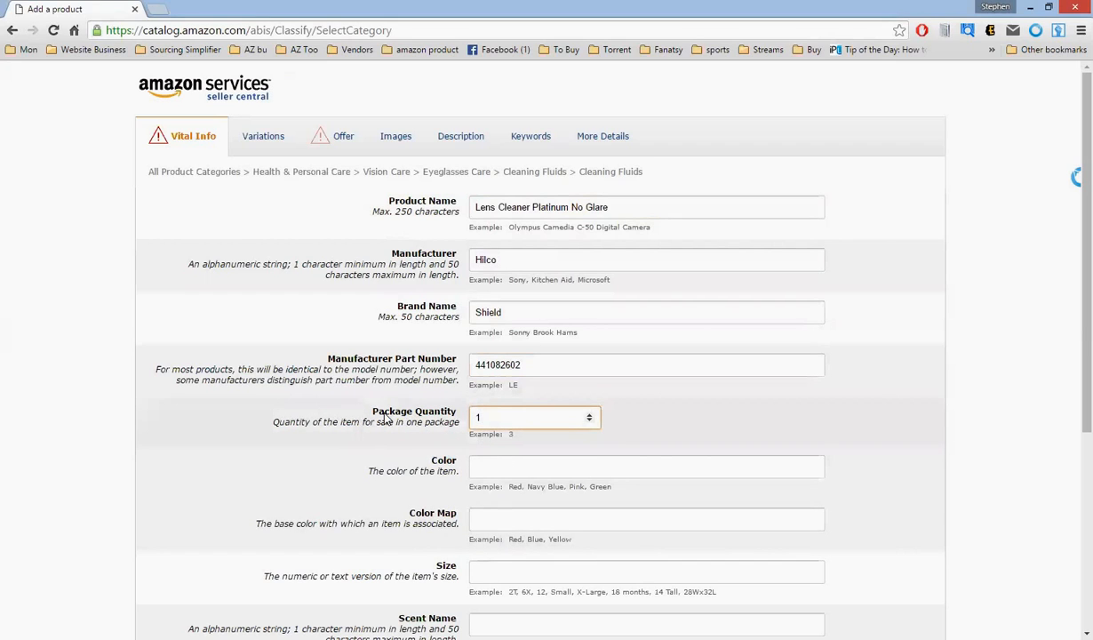
click(856, 419)
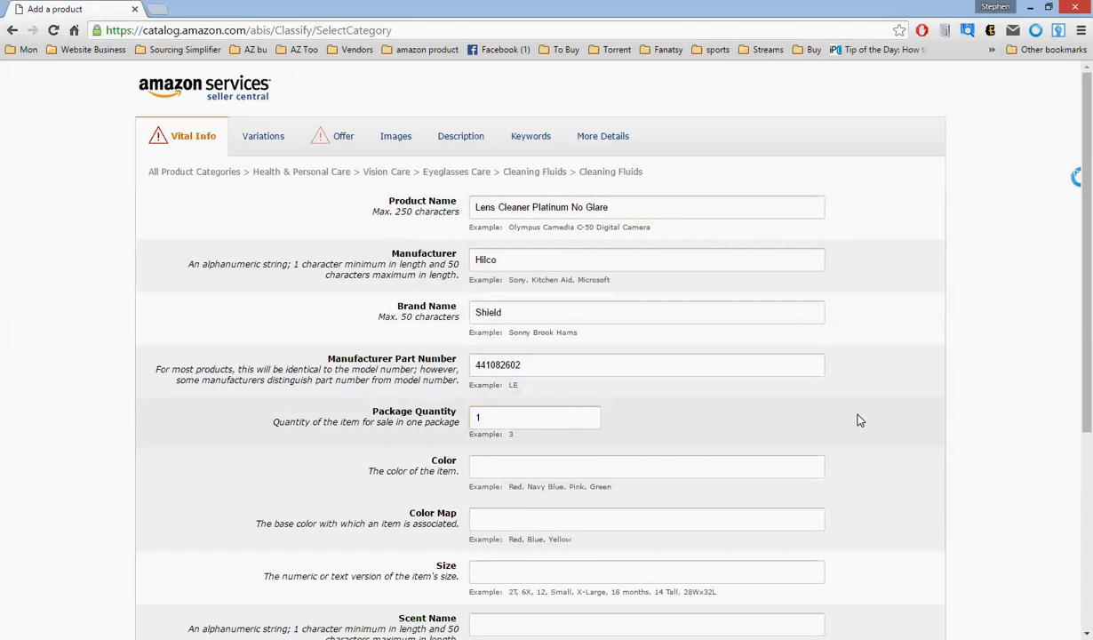
- Set the unit count to 9 and the unit count type to Fl Oz
scroll(856, 420, down, 4)
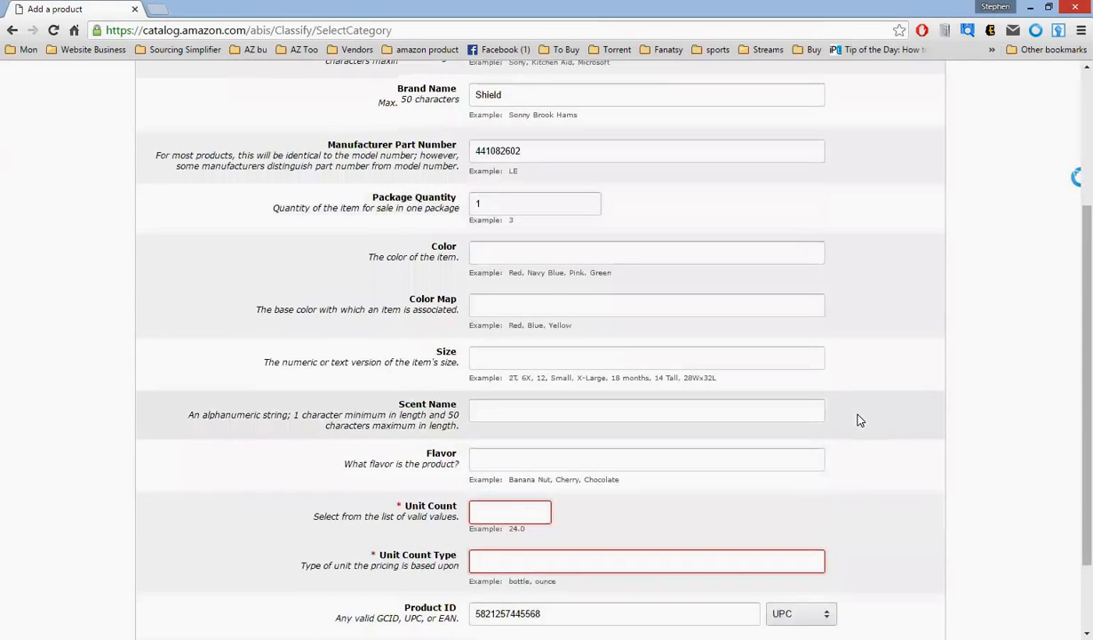
click(531, 411)
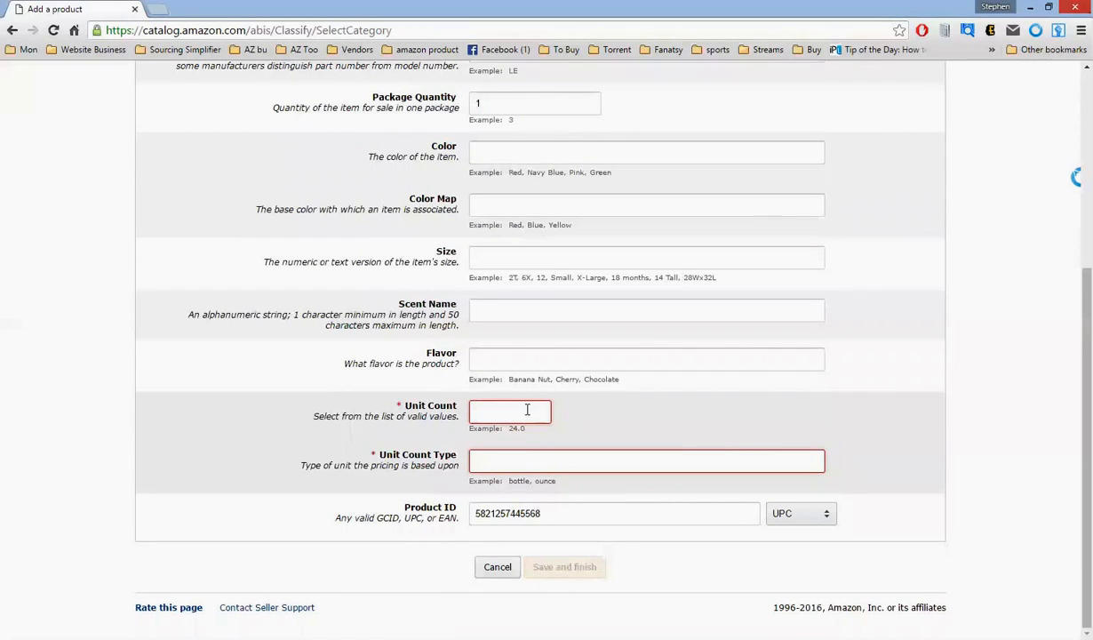
text(9)
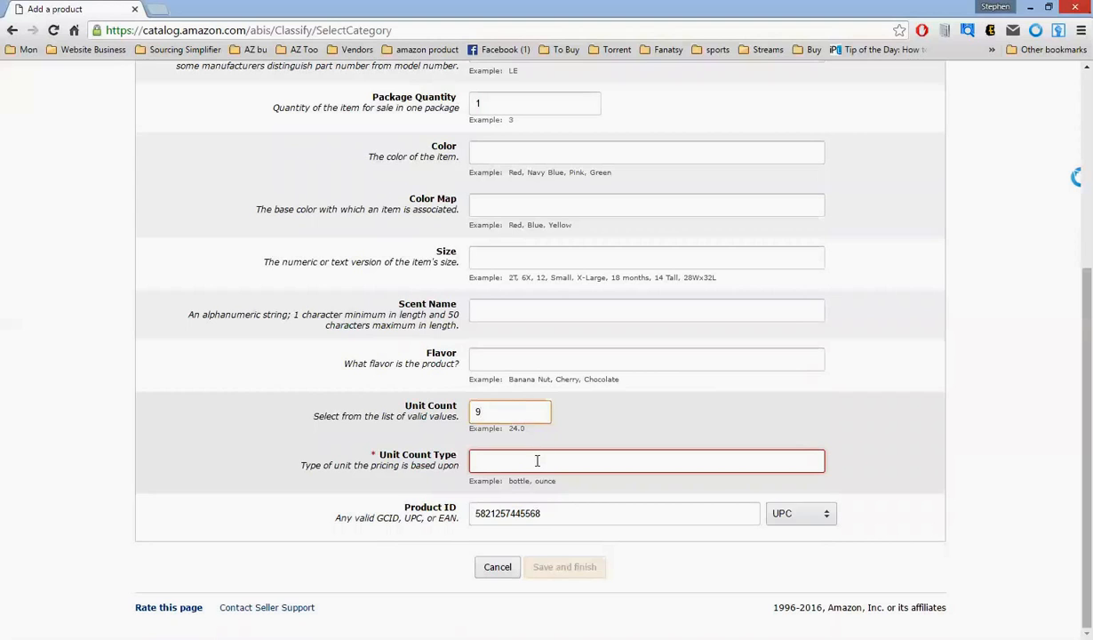
click(517, 460)
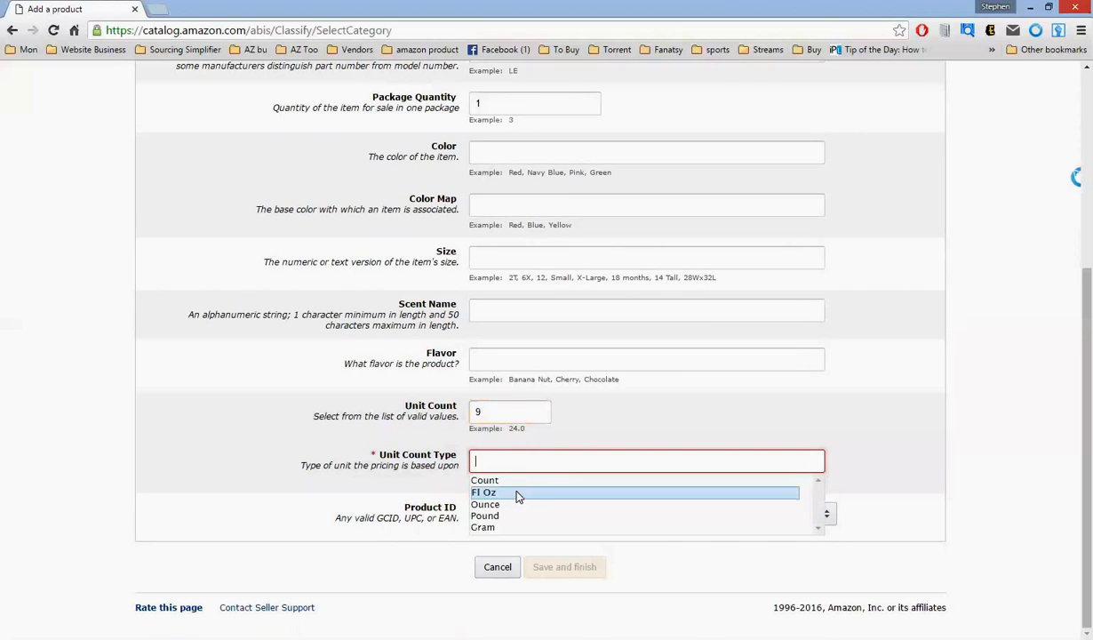
click(518, 494)
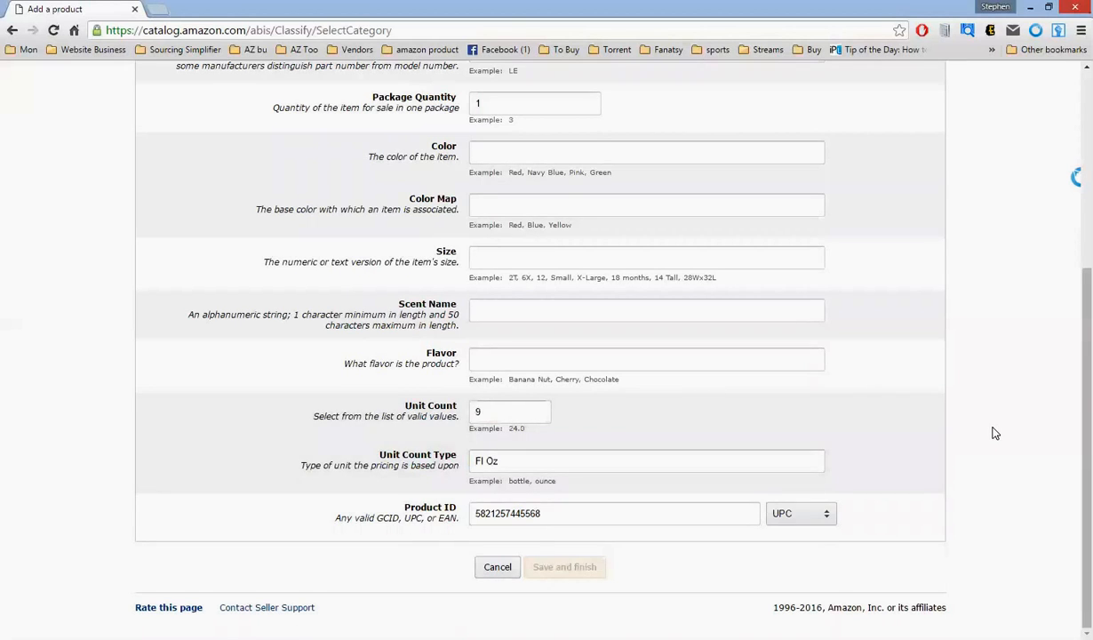
- Review the vital product details and check the product's variation options
scroll(994, 431, up, 4)
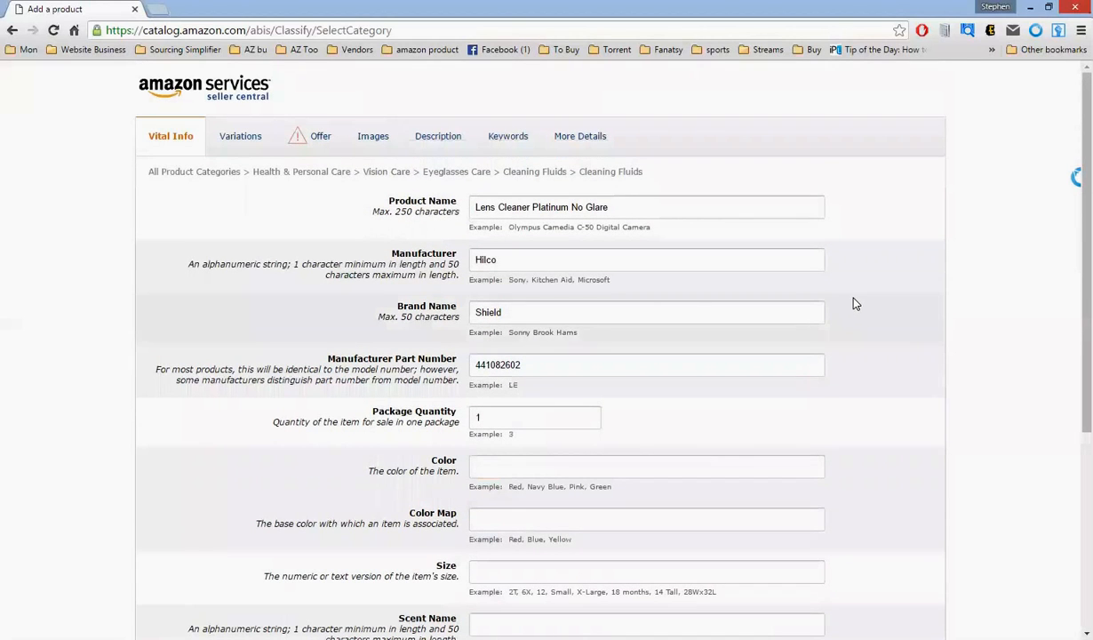
scroll(853, 304, down, 5)
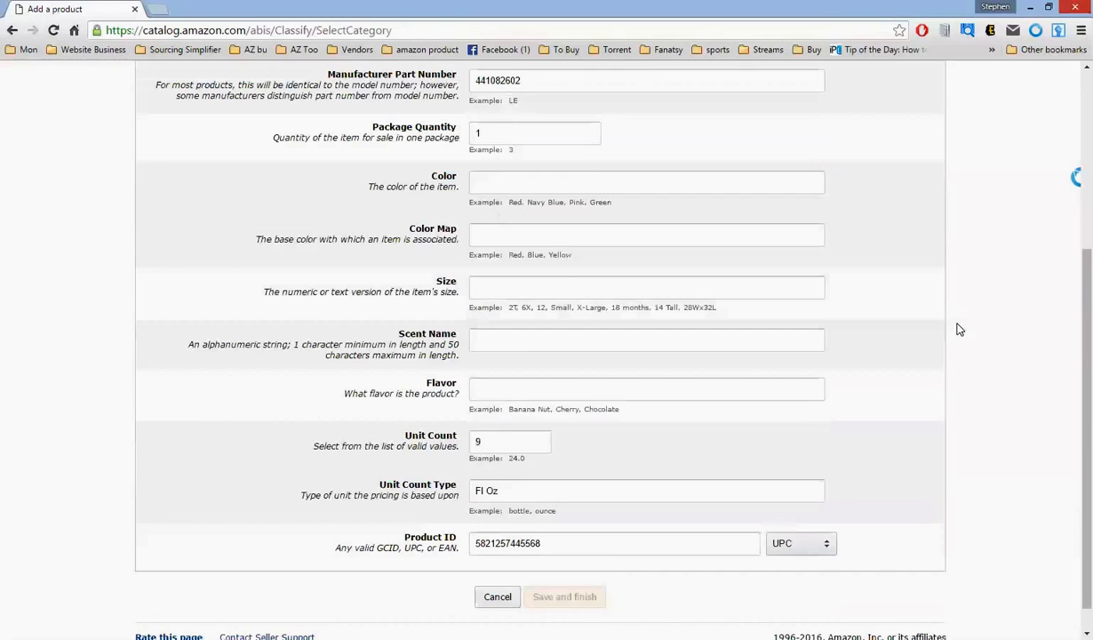
scroll(479, 457, up, 1)
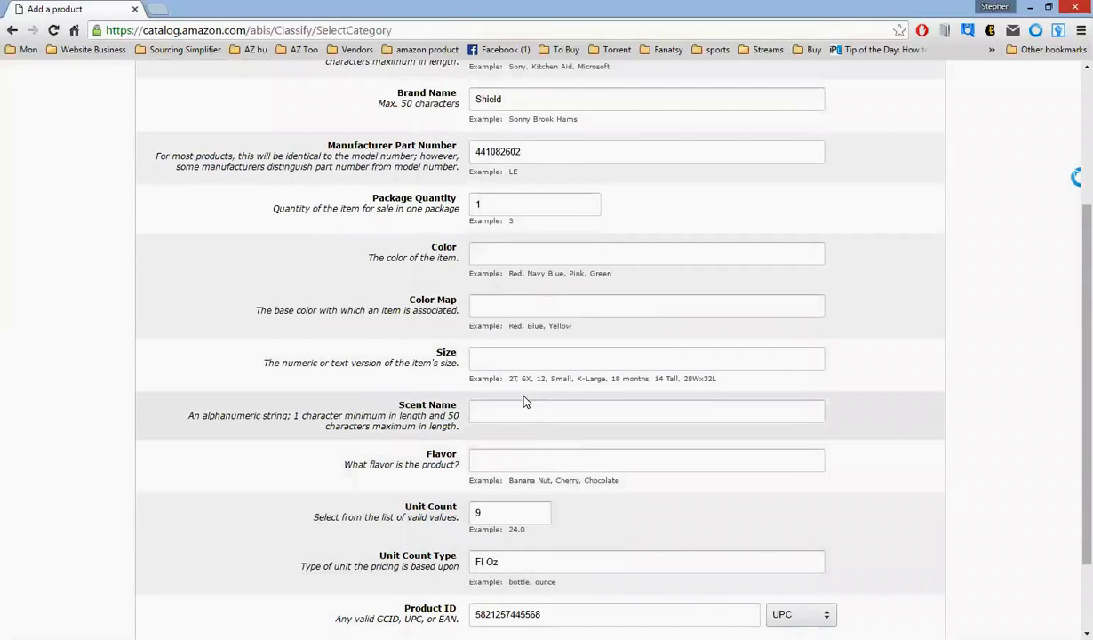
scroll(683, 312, up, 1)
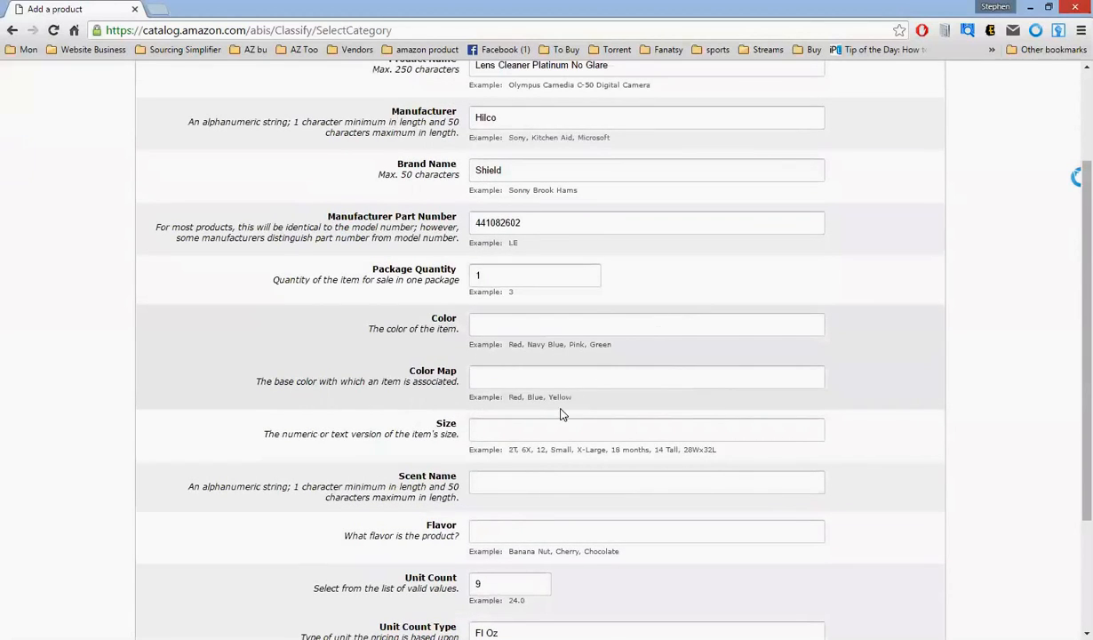
scroll(978, 239, up, 2)
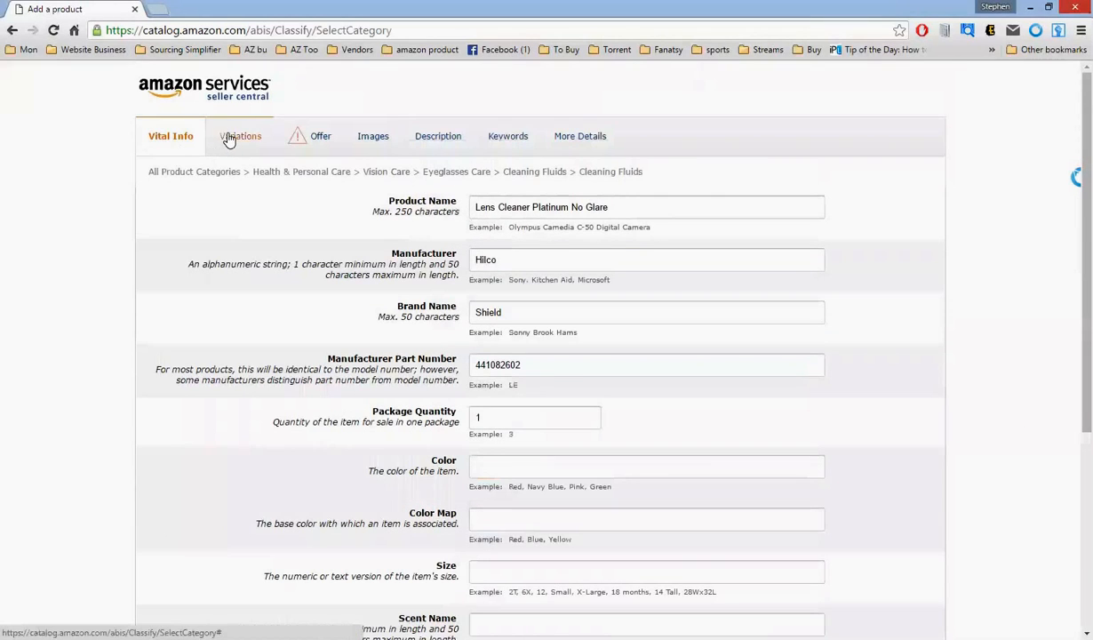
click(229, 140)
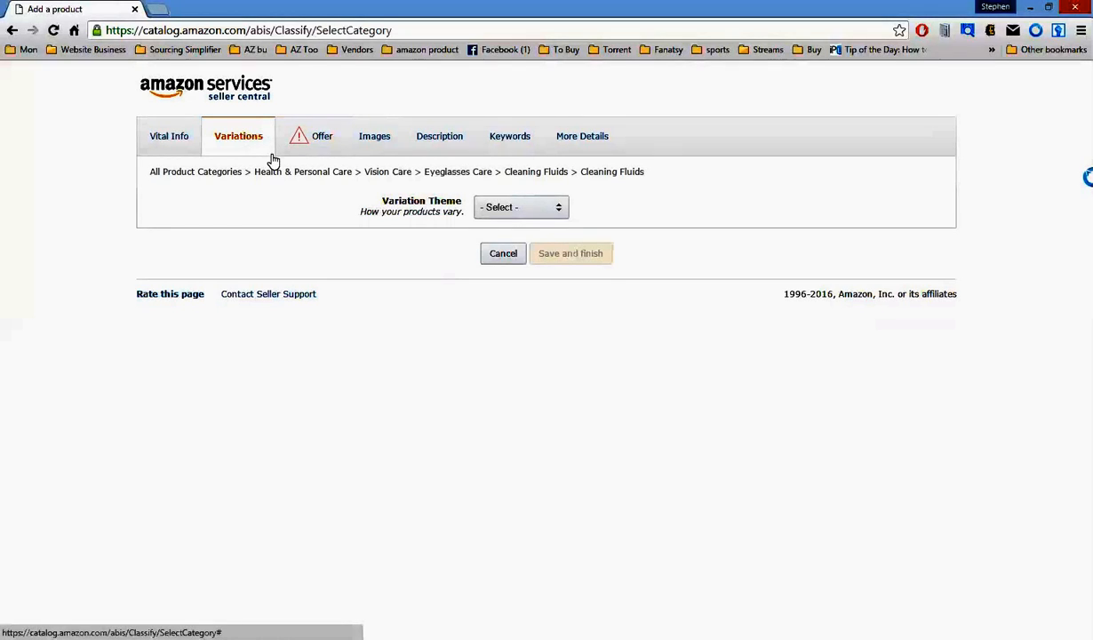
- Set the product's selling price to $9.95 in the offer details
click(321, 144)
scroll(634, 292, down, 1)
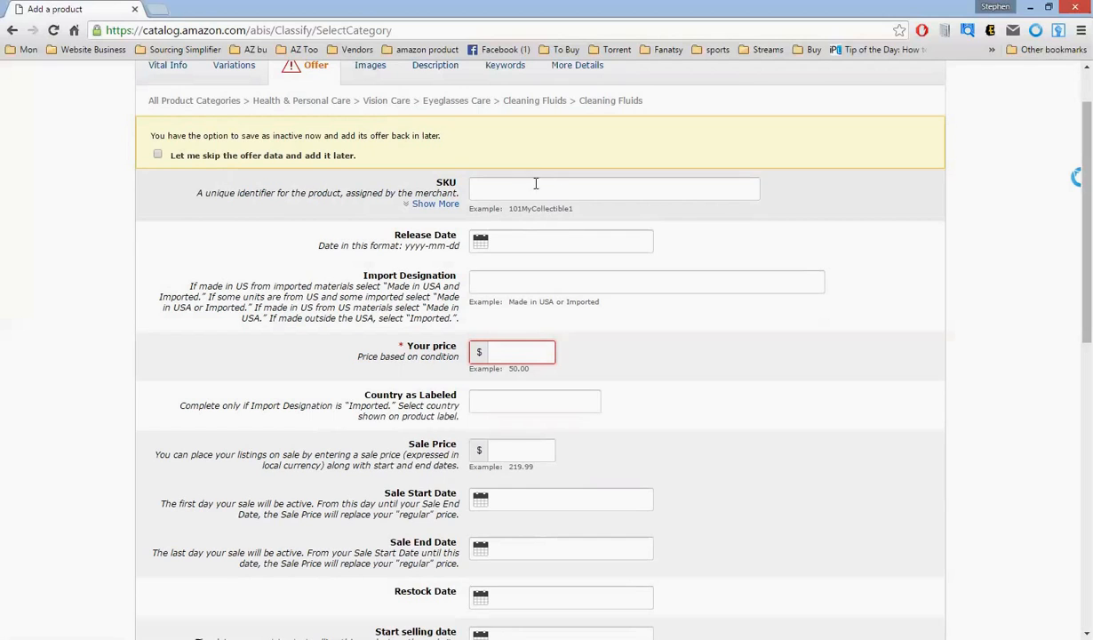
scroll(546, 275, down, 1)
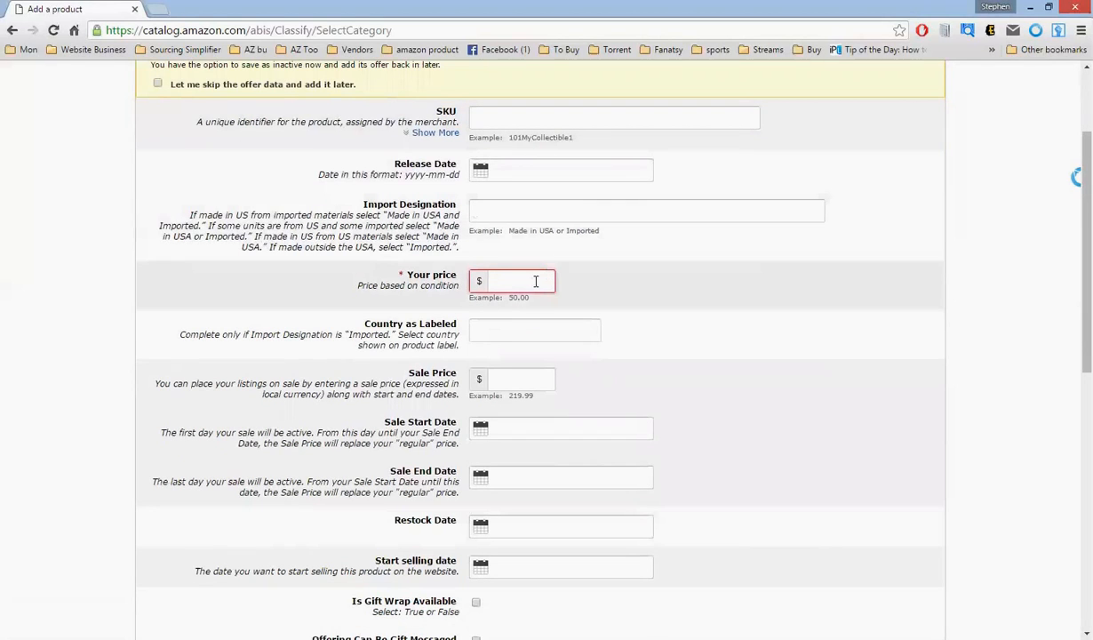
text(.95)
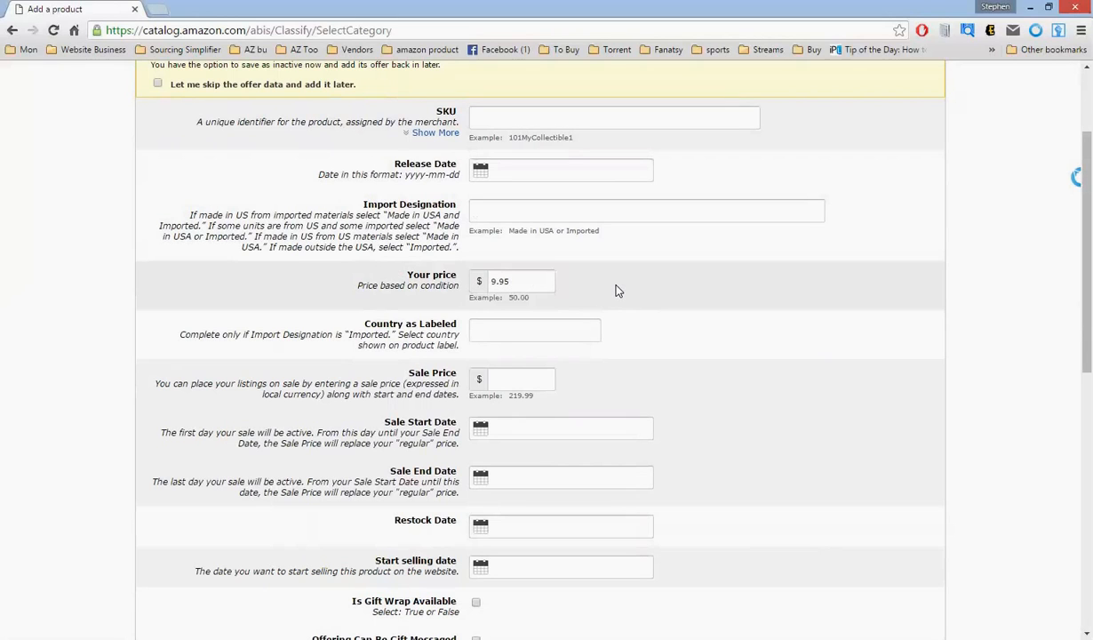
scroll(618, 288, down, 2)
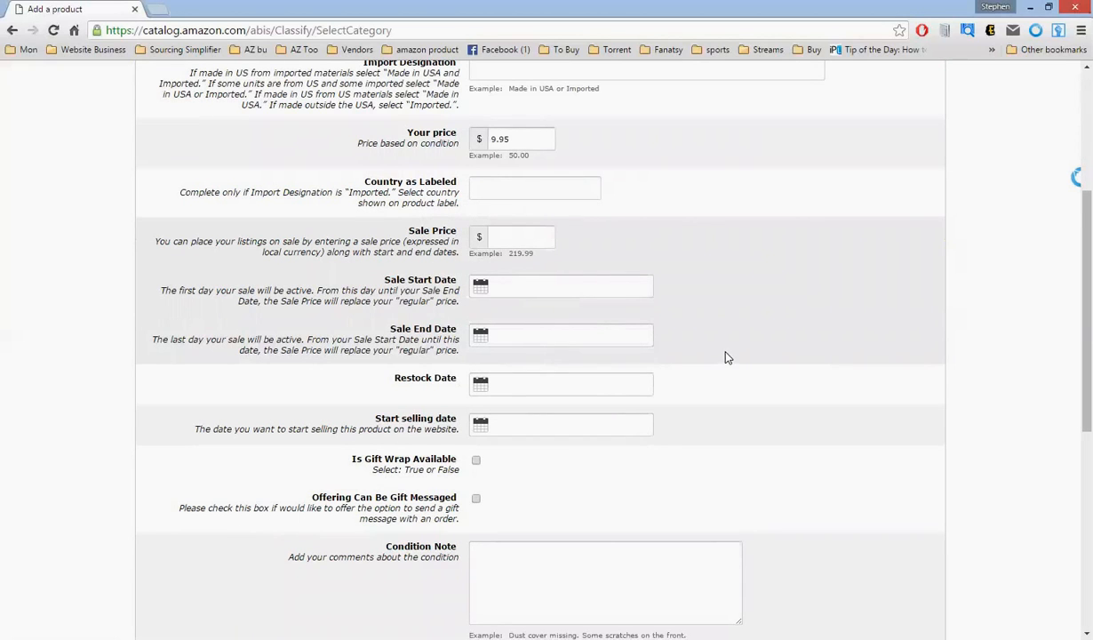
- Set the product's condition to New in the offer details, leaving the optional sale, gift and tax fields blank
scroll(724, 356, down, 1)
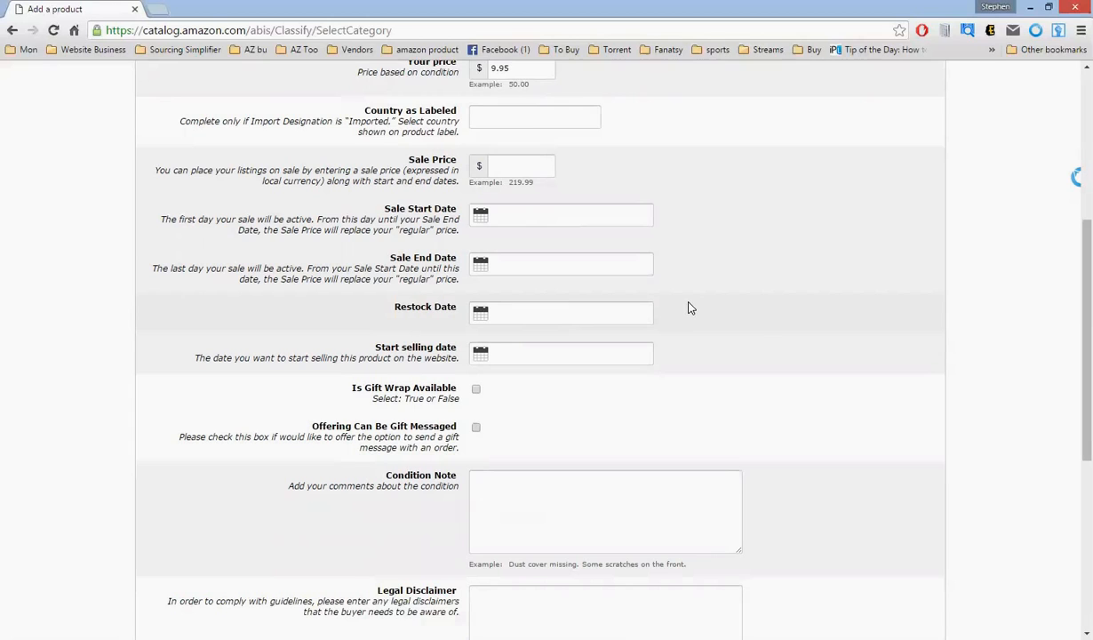
scroll(691, 307, down, 1)
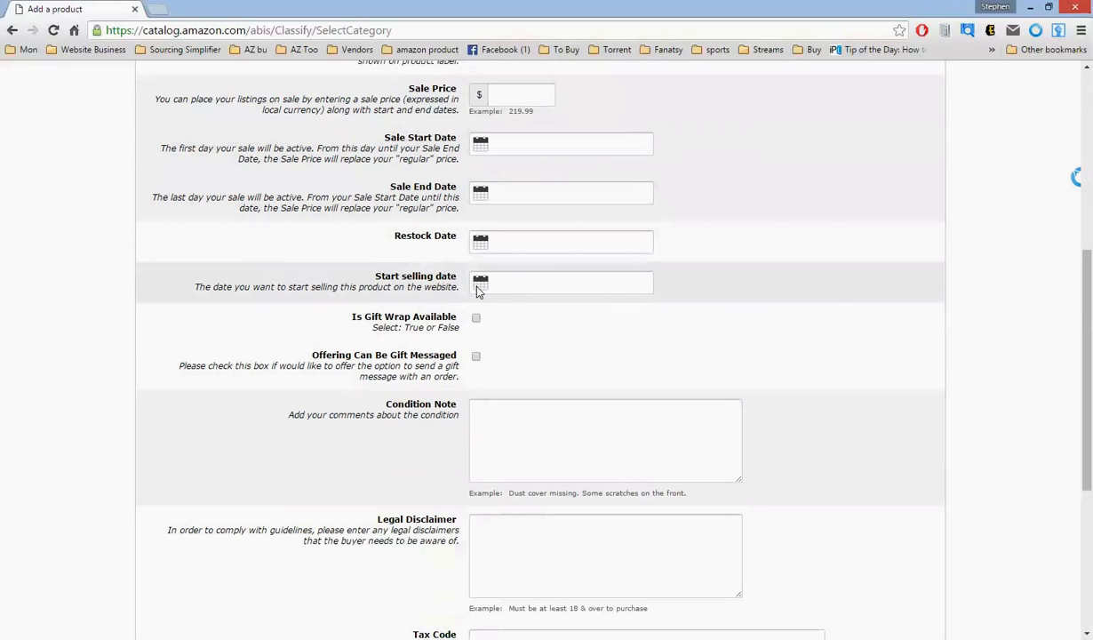
scroll(647, 183, down, 3)
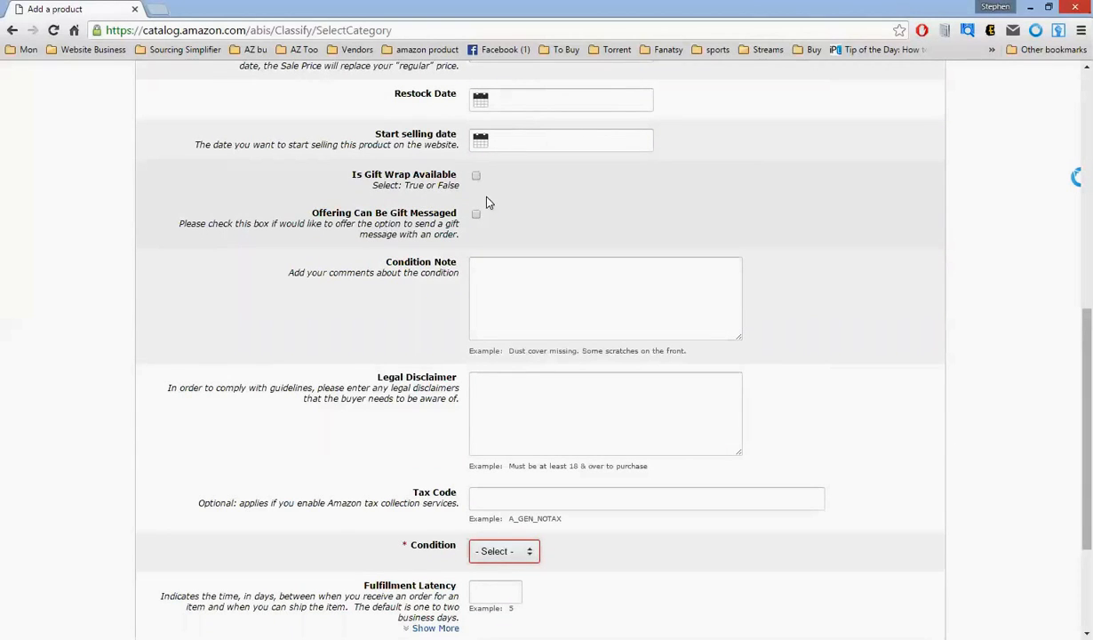
scroll(829, 222, down, 2)
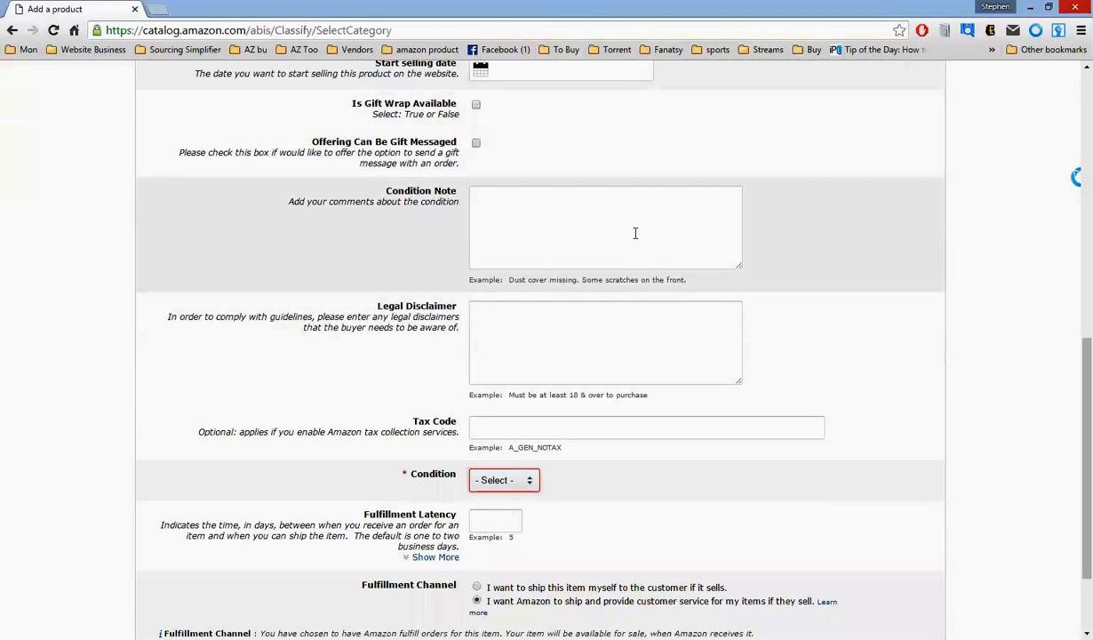
scroll(653, 276, down, 1)
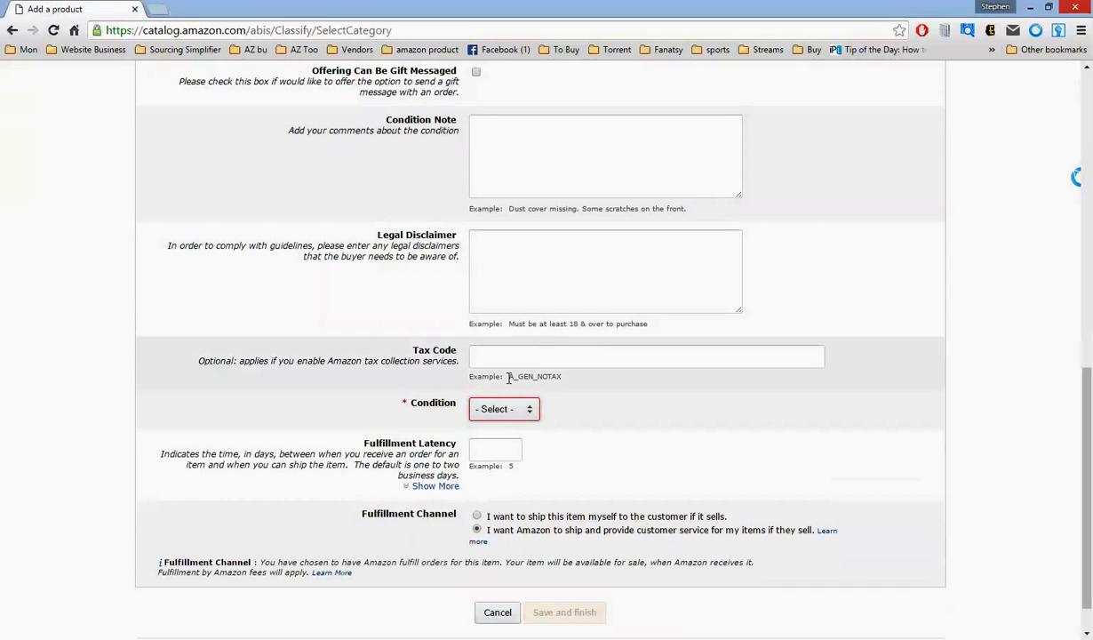
click(497, 409)
click(487, 439)
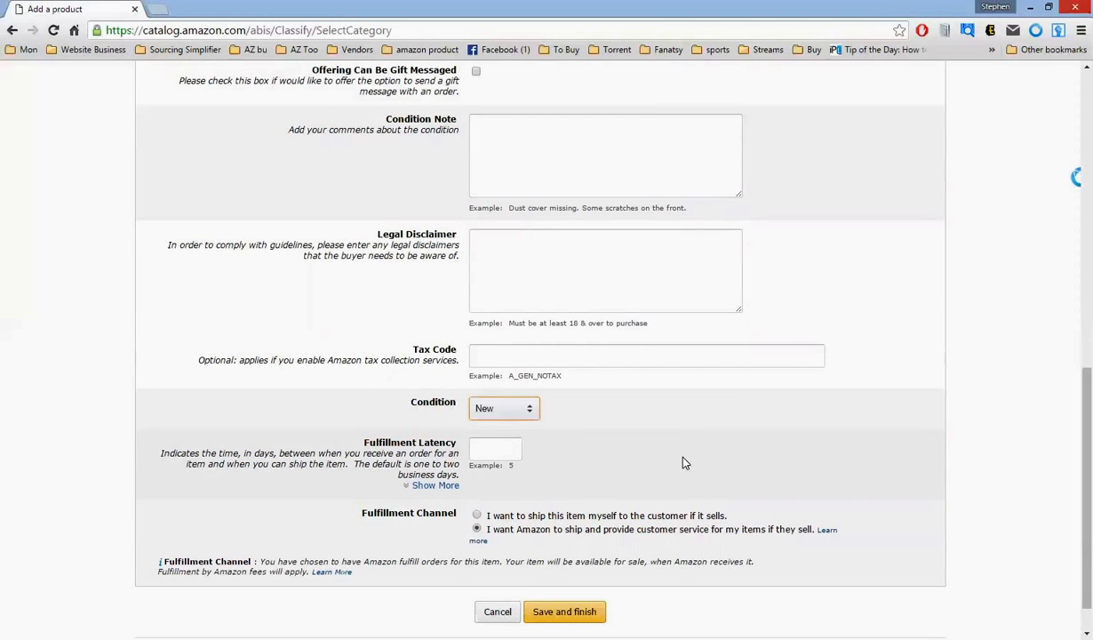
- Switch the fulfillment channel to shipping the item yourself, and set it back to shipping and customer service by Amazon
scroll(665, 462, up, 1)
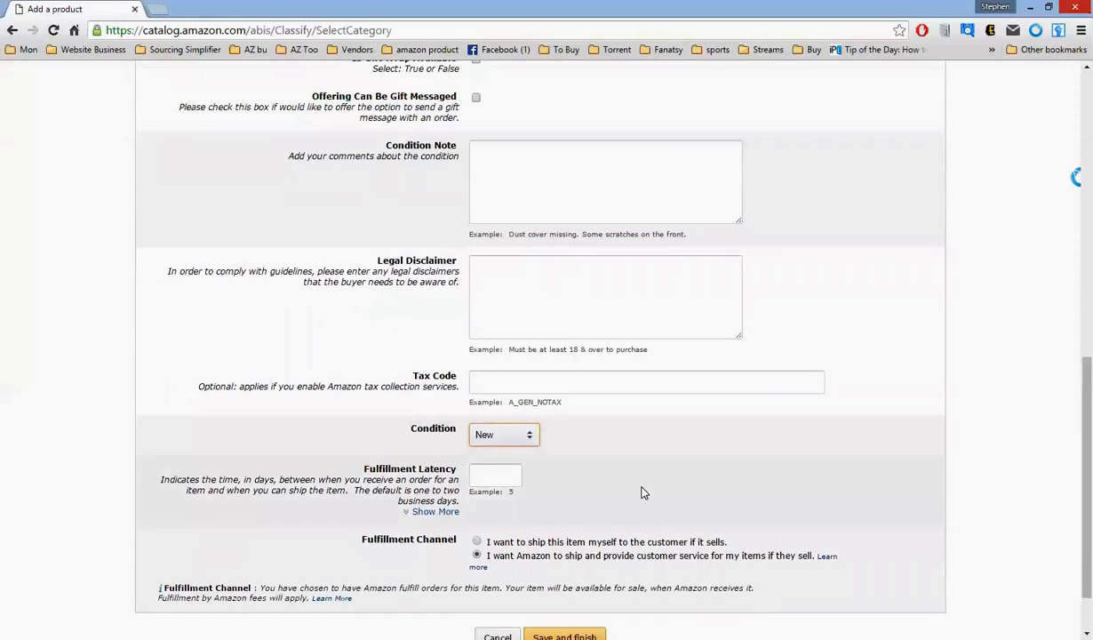
scroll(718, 468, down, 2)
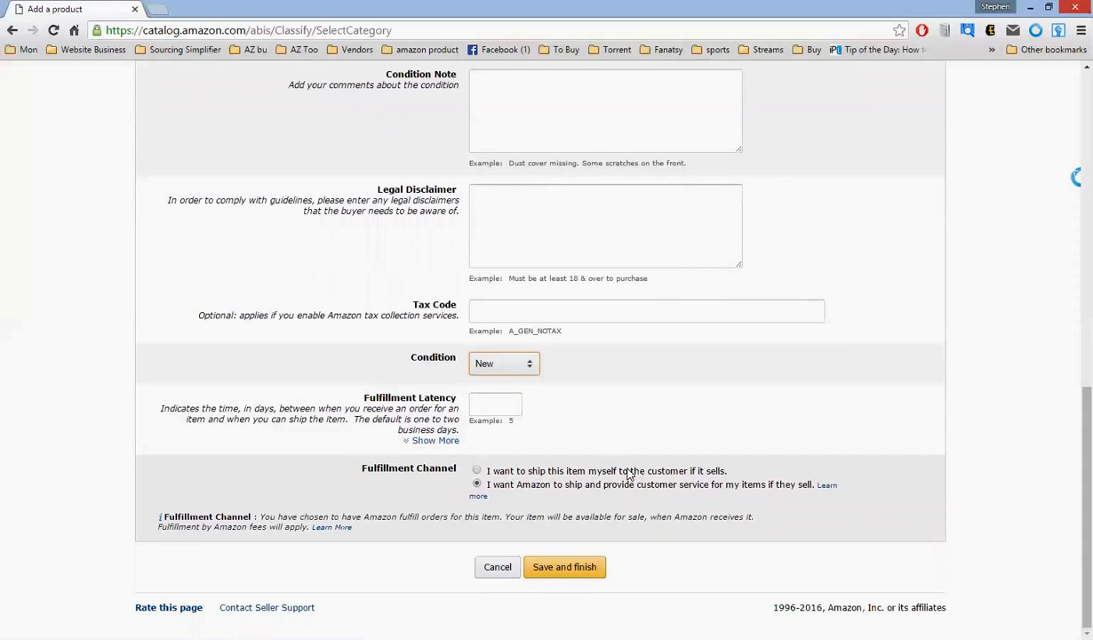
click(478, 470)
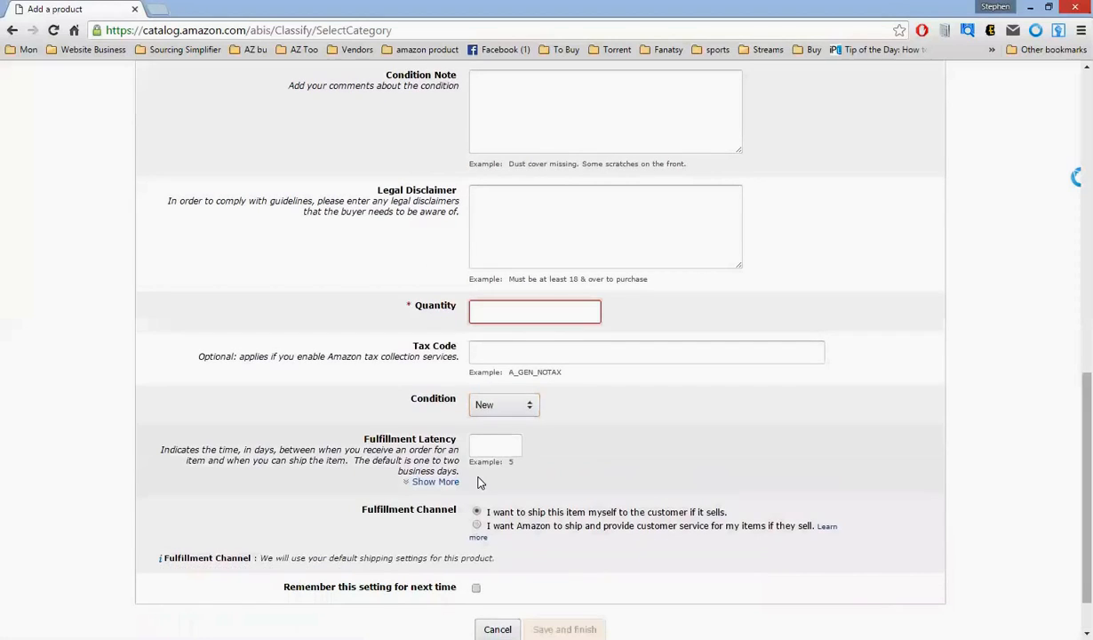
click(494, 525)
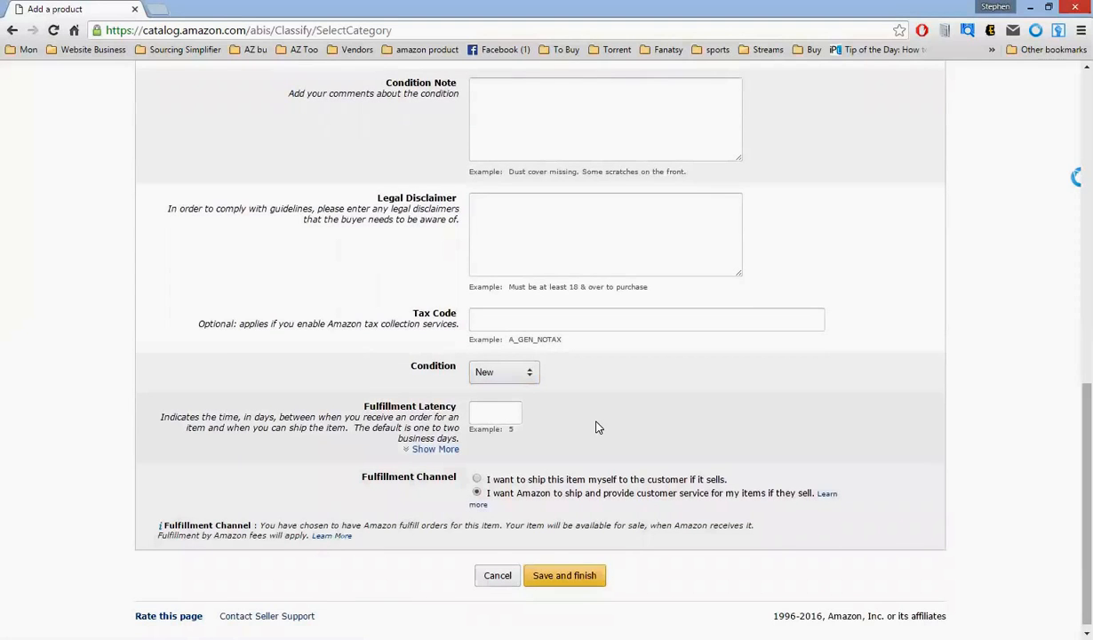
- Upload the bottle picture named images from the Desktop as the listing's main product image
scroll(597, 428, up, 12)
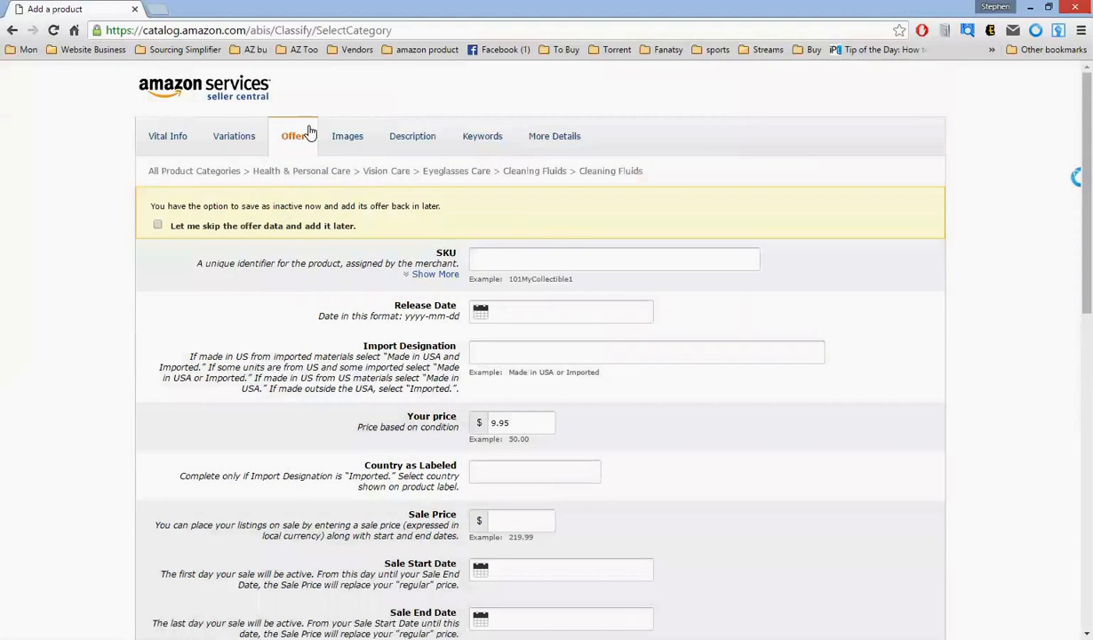
click(347, 136)
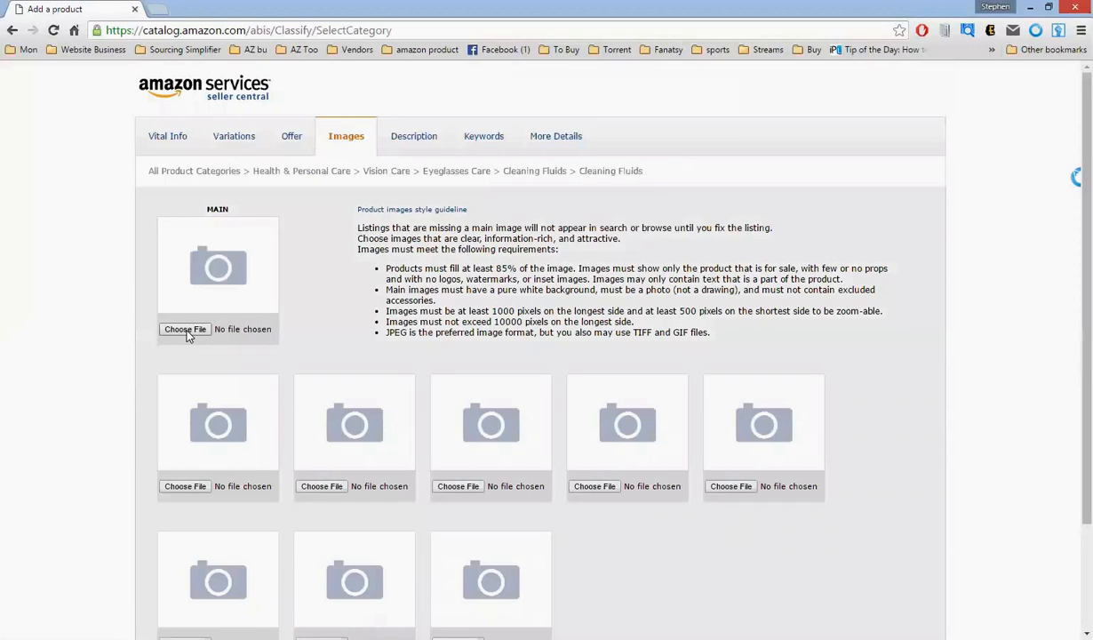
click(185, 330)
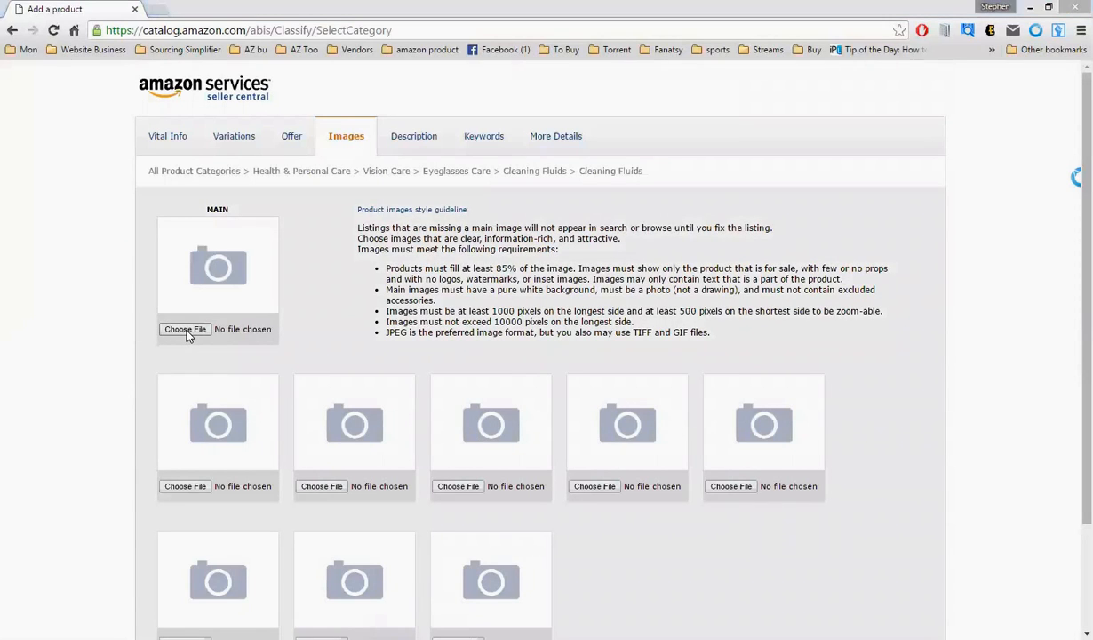
click(154, 99)
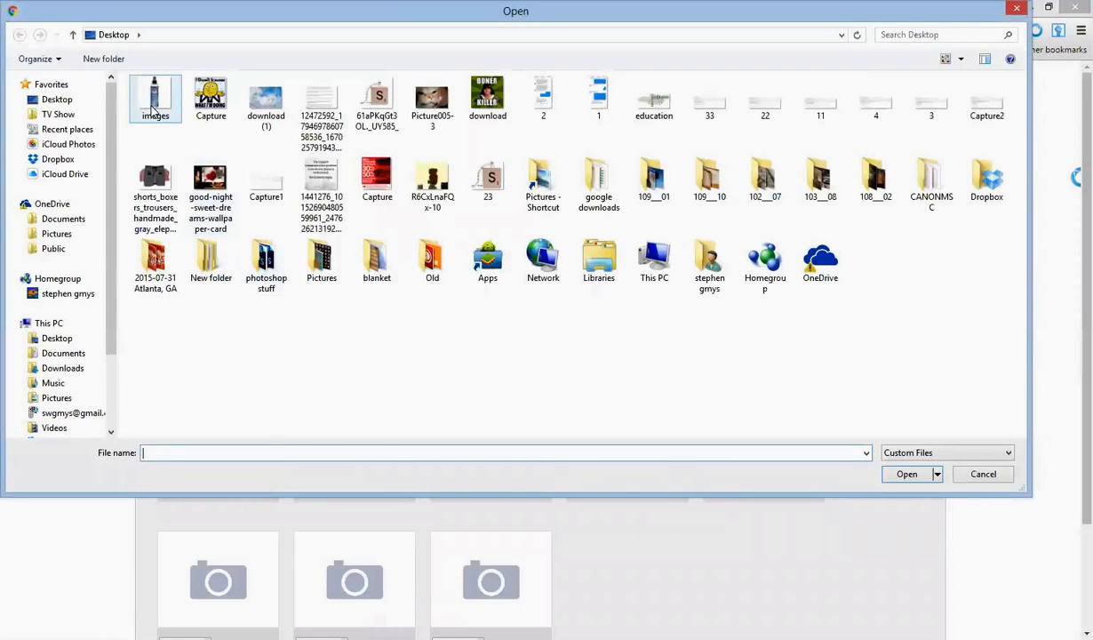
double_click(152, 105)
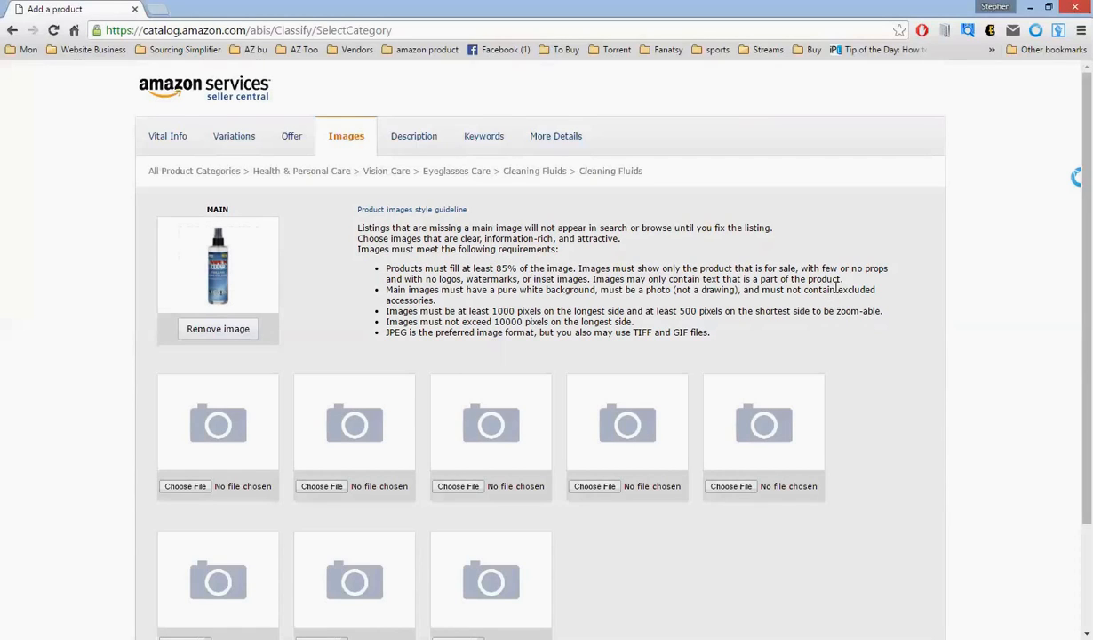
- Enter 'Alcohol Free' as the first key product feature in the listing's description details
scroll(836, 289, down, 3)
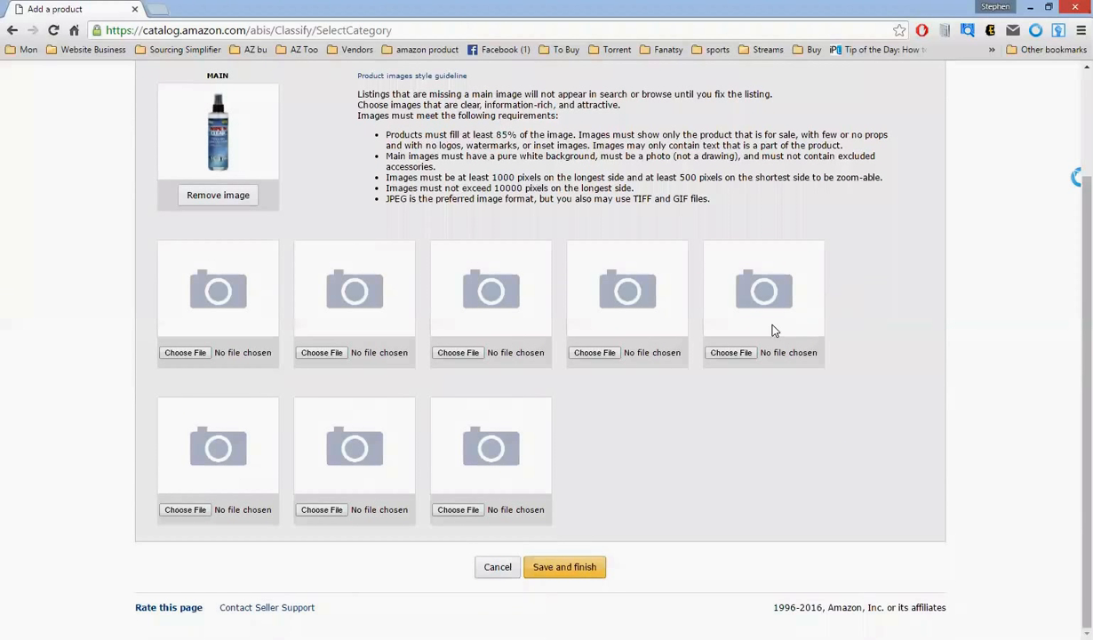
scroll(763, 290, up, 3)
click(410, 143)
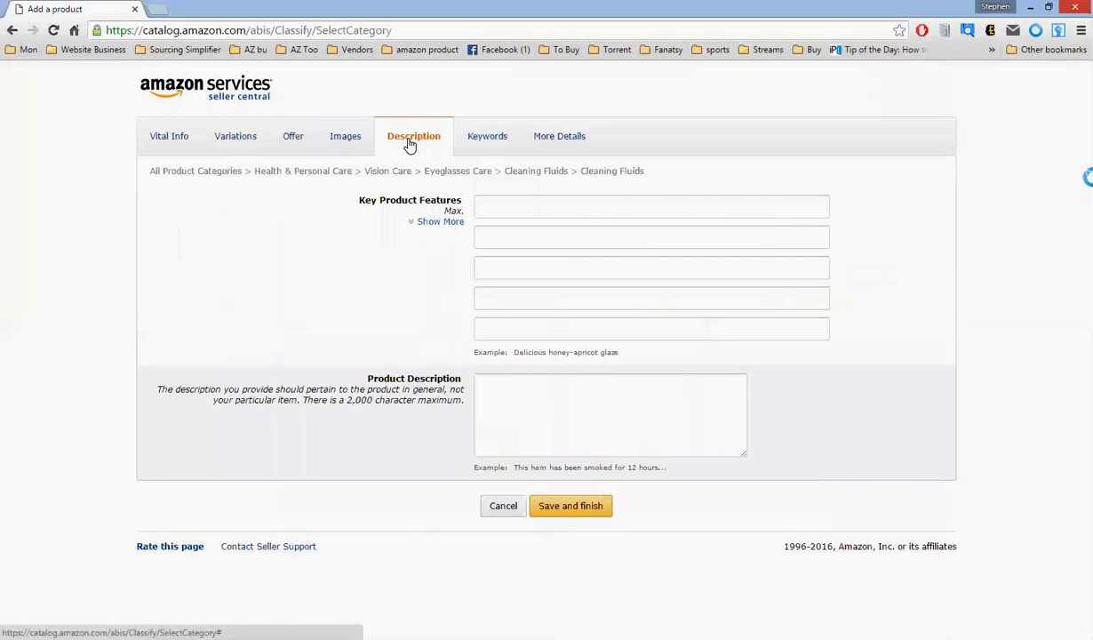
click(538, 207)
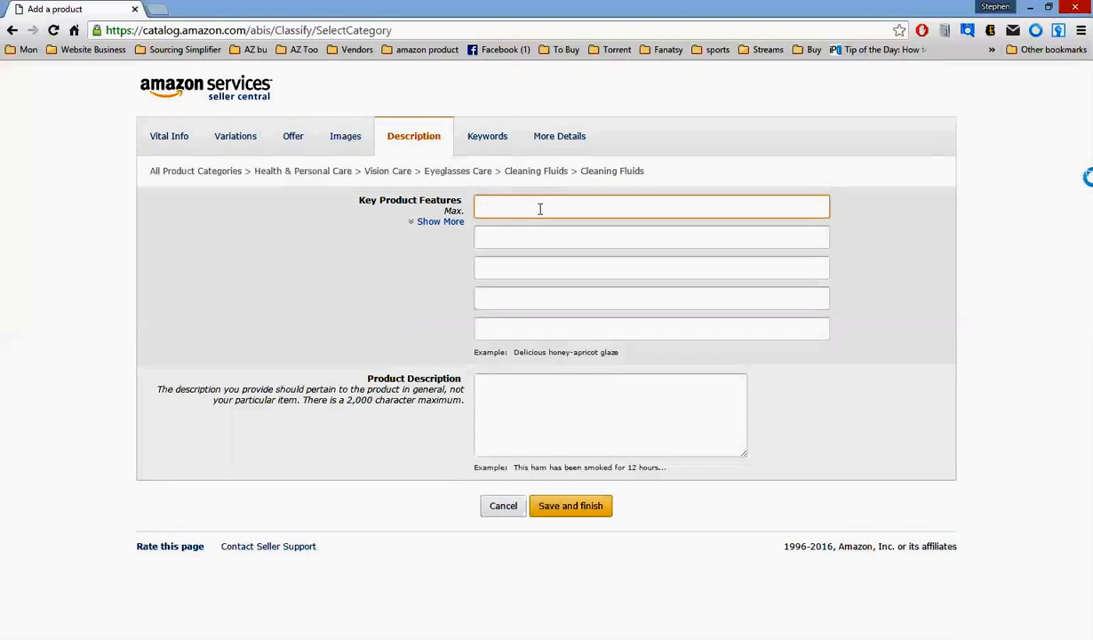
text(A)
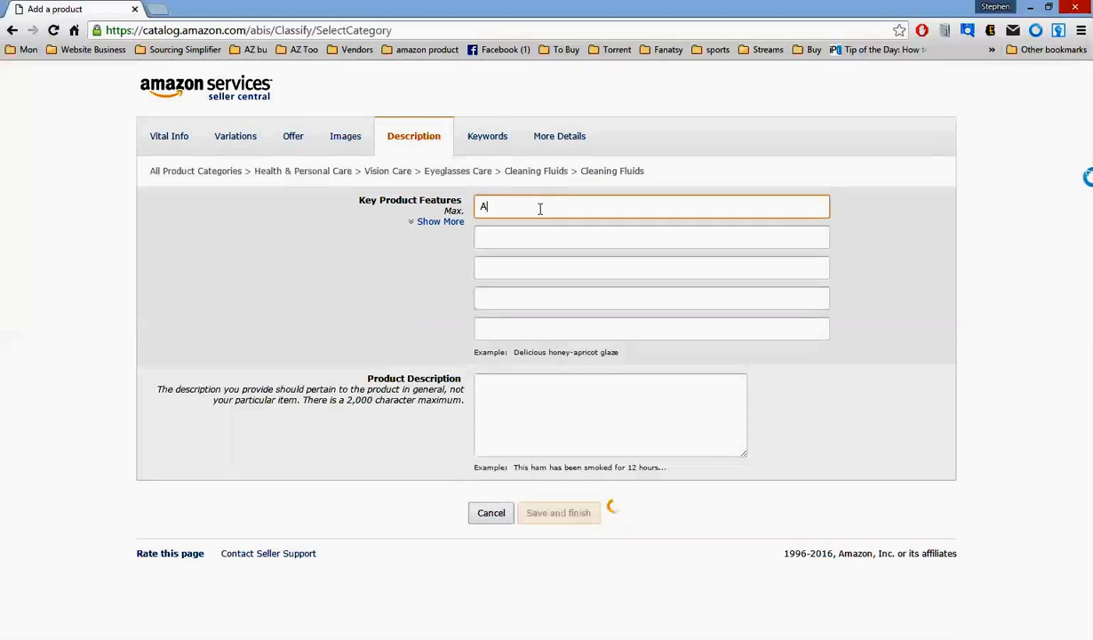
text(lco)
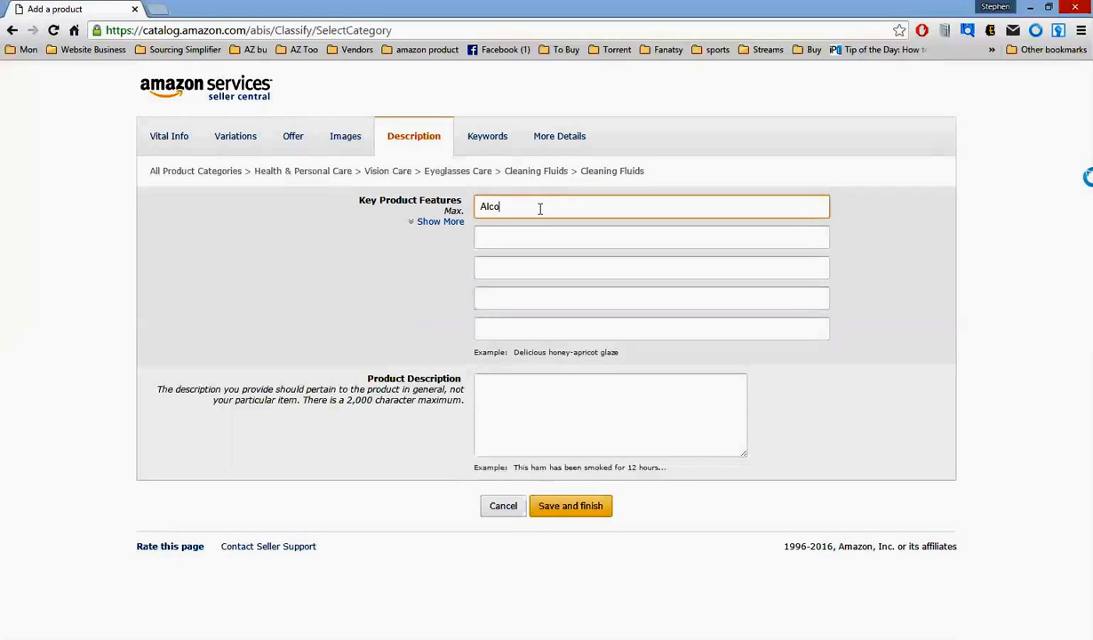
text(hol)
text(Free)
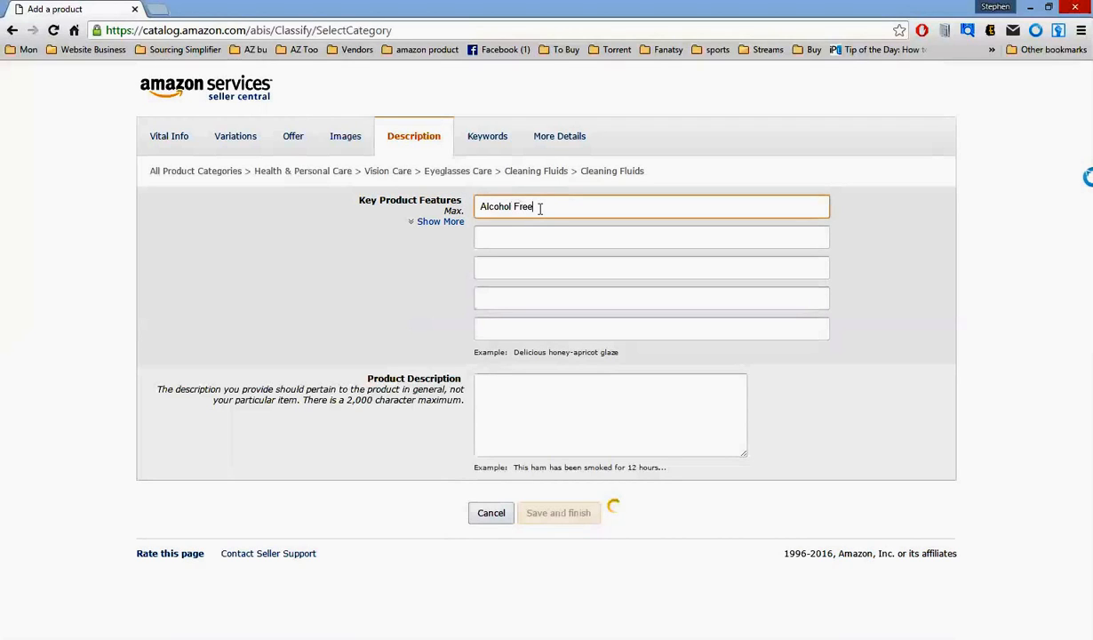
key(Tab)
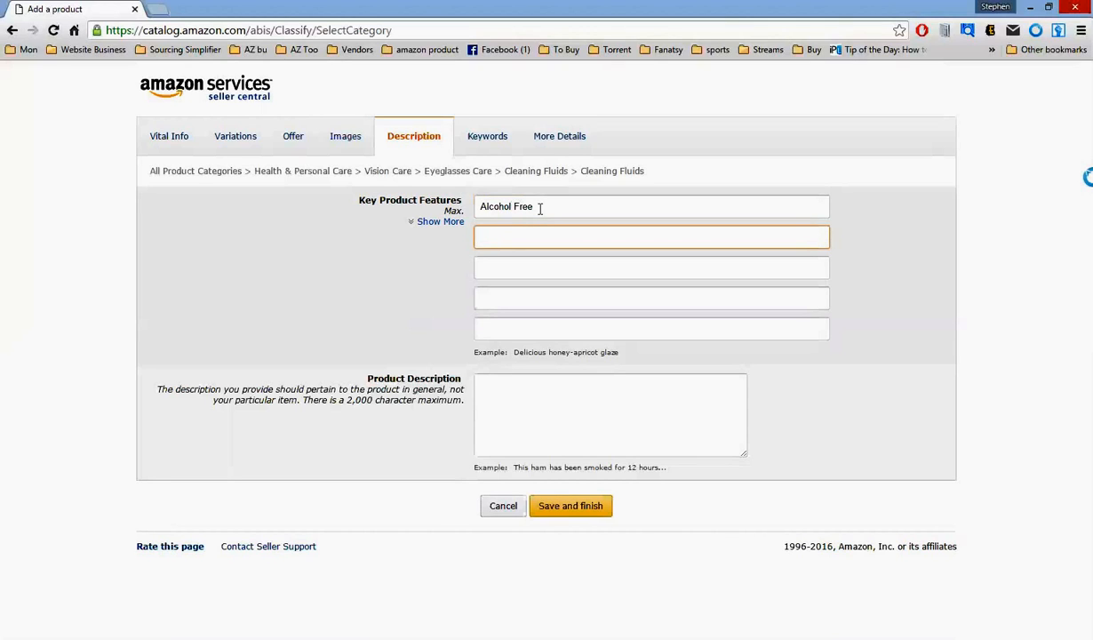
- Enter 'No Glare' and 'No Streaking' as the second and third key product features
text(No Glare)
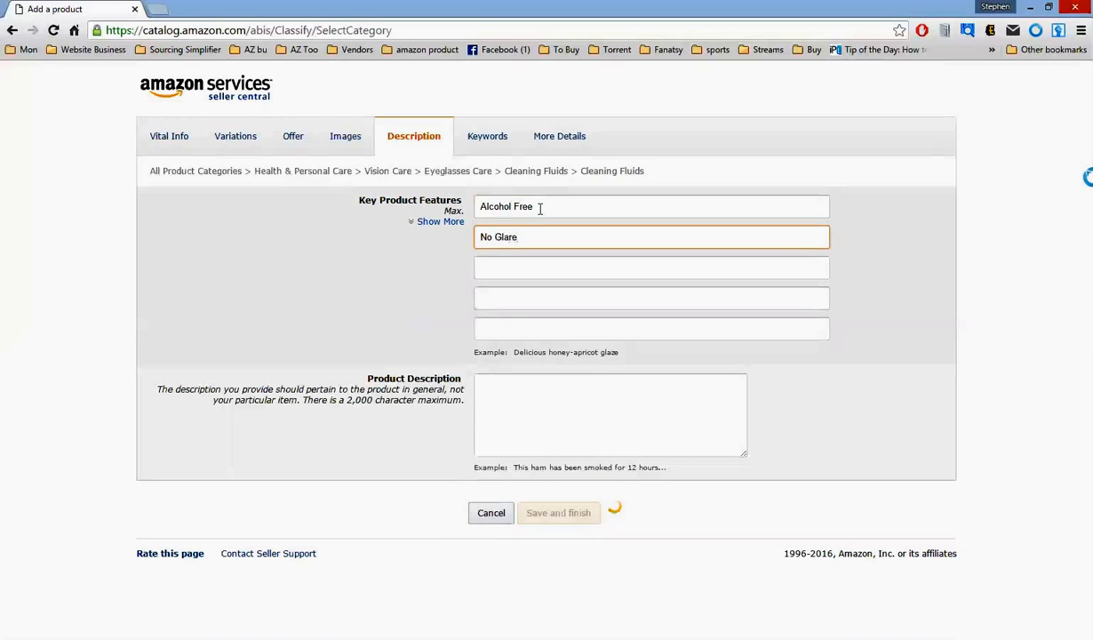
key(Tab)
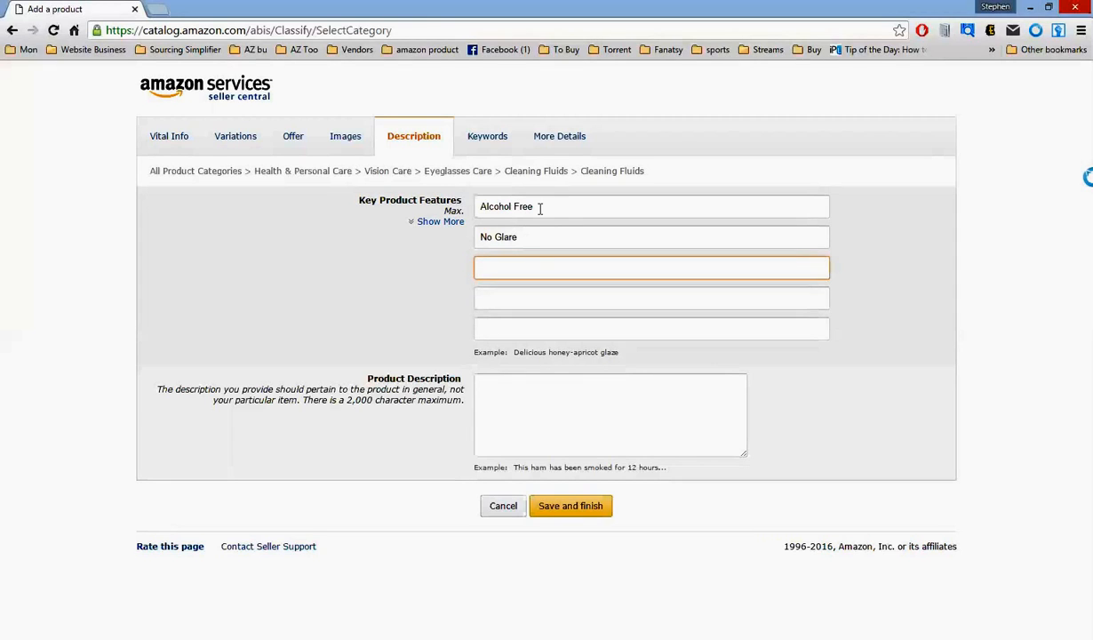
text(No s)
key(BackSpace)
text(S)
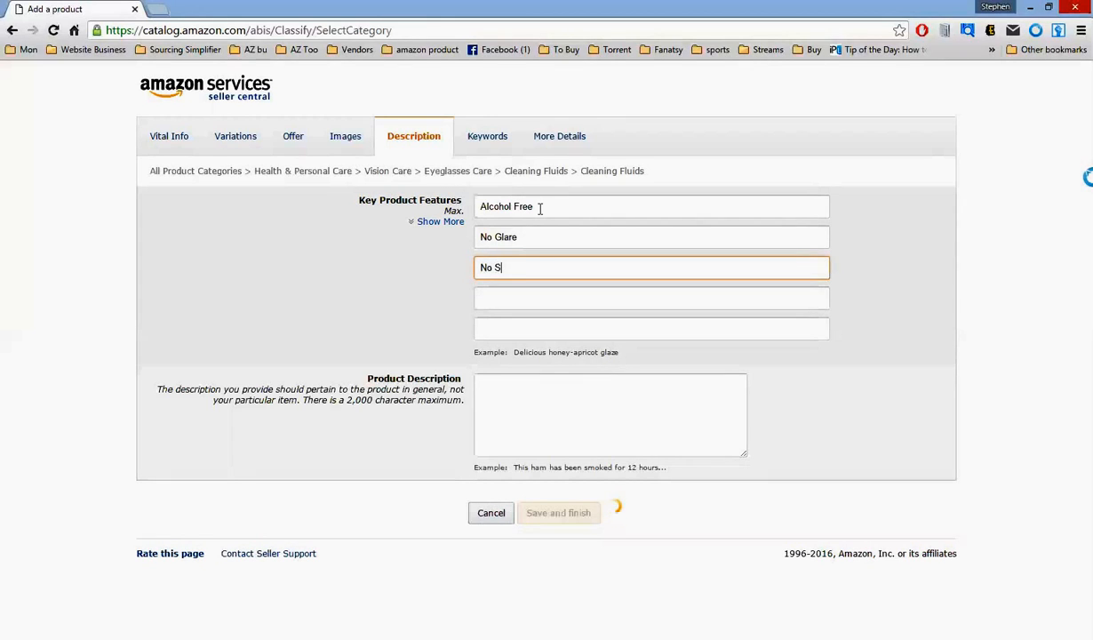
text(treaking)
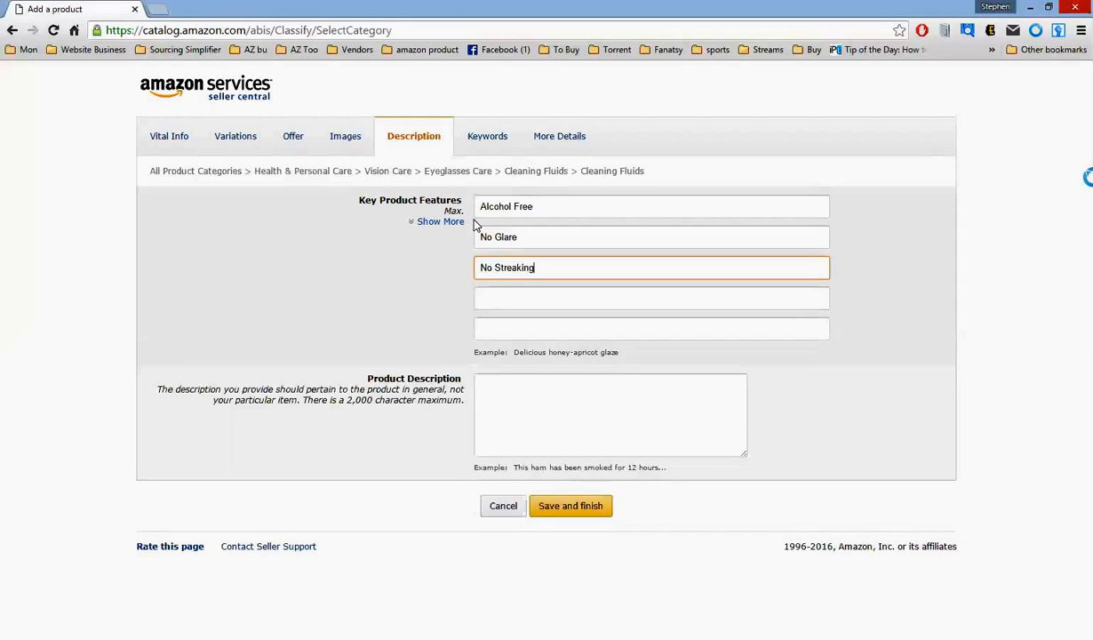
- Enter '9oz Bottle' and 'Child Proof' as the fourth and fifth key product features
click(548, 298)
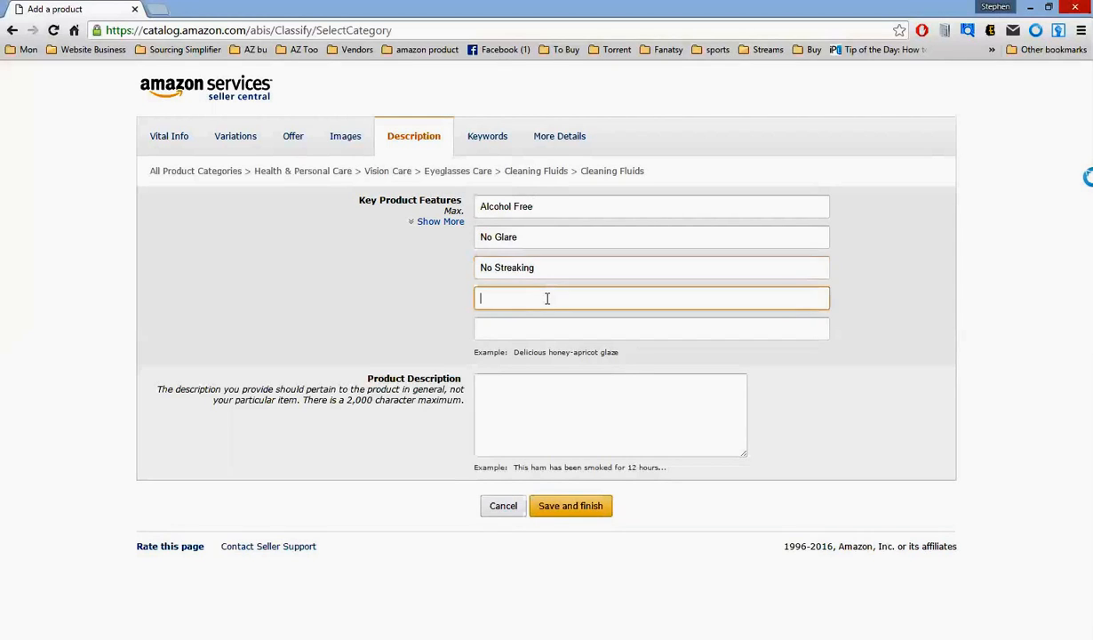
text(9)
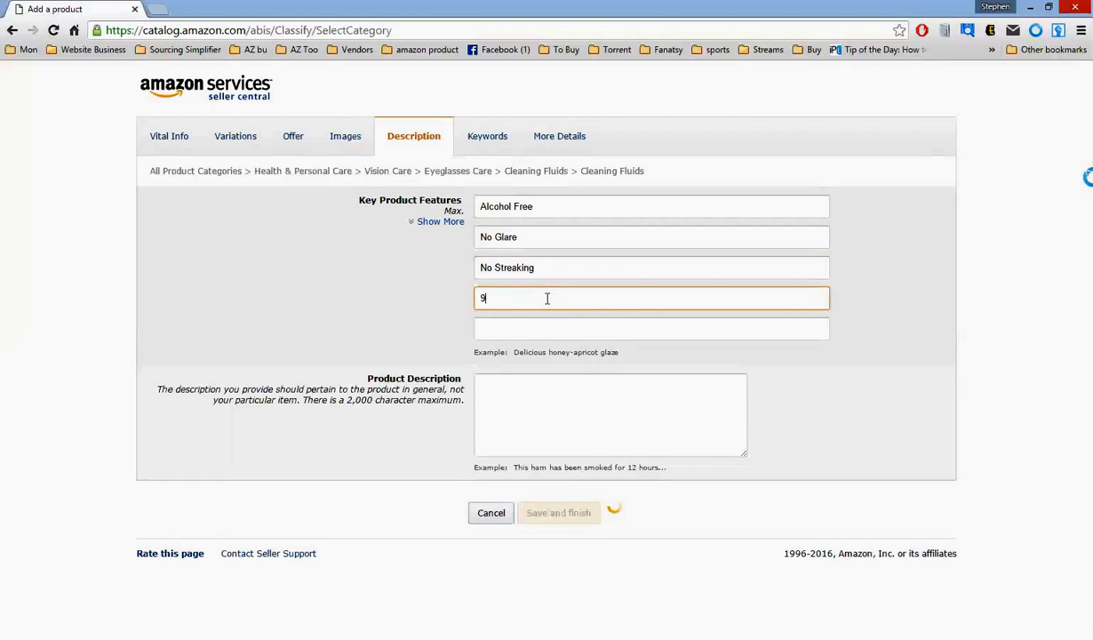
text(oz Bottle)
key(Tab)
text(Child Proff)
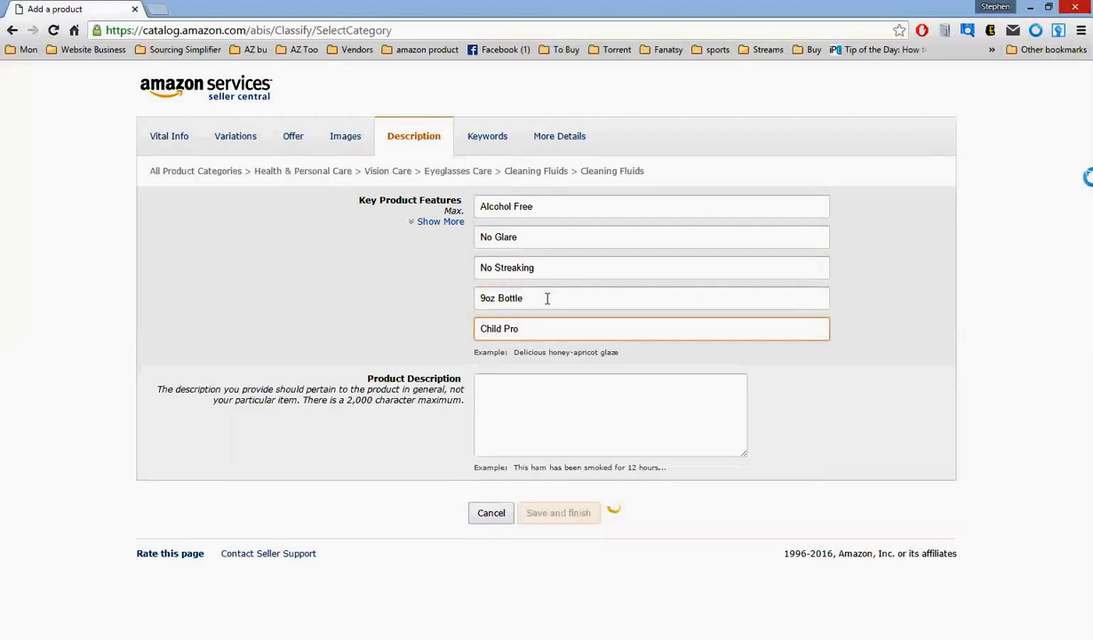
- Write 'Platinum No glare Lens Cleaner' as the product description
click(557, 377)
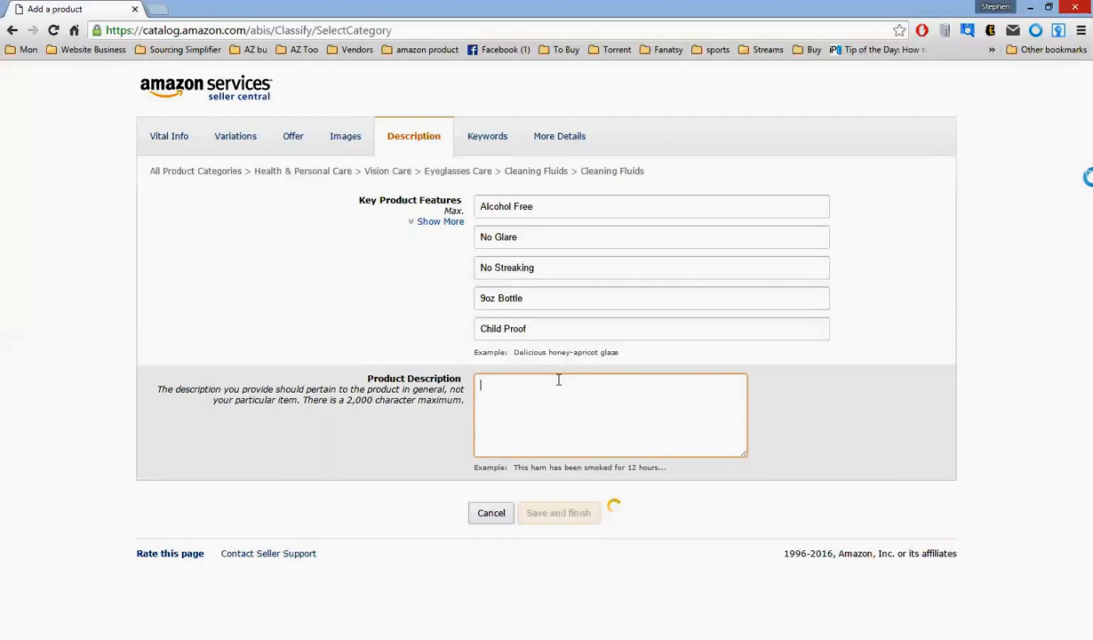
text(Platinum No glare Lens Cleaner)
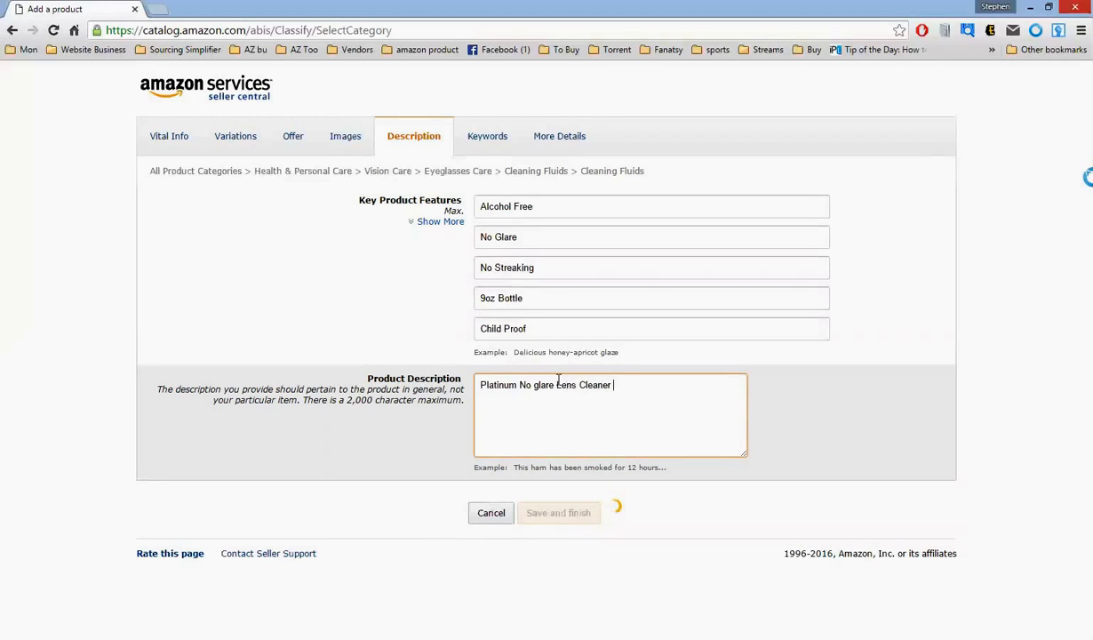
- Insert 'A bottle of' before 'Platinum' in the product description and return the cursor to the end of the text
key(Left)
key(Left)
key(Left)
key(Left)
key(Left)
key(Left)
key(Left)
key(Left)
key(Left)
key(Left)
key(Left)
key(Left)
key(Left)
key(Left)
key(Left)
key(Left)
key(Left)
key(Left)
key(Left)
key(Left)
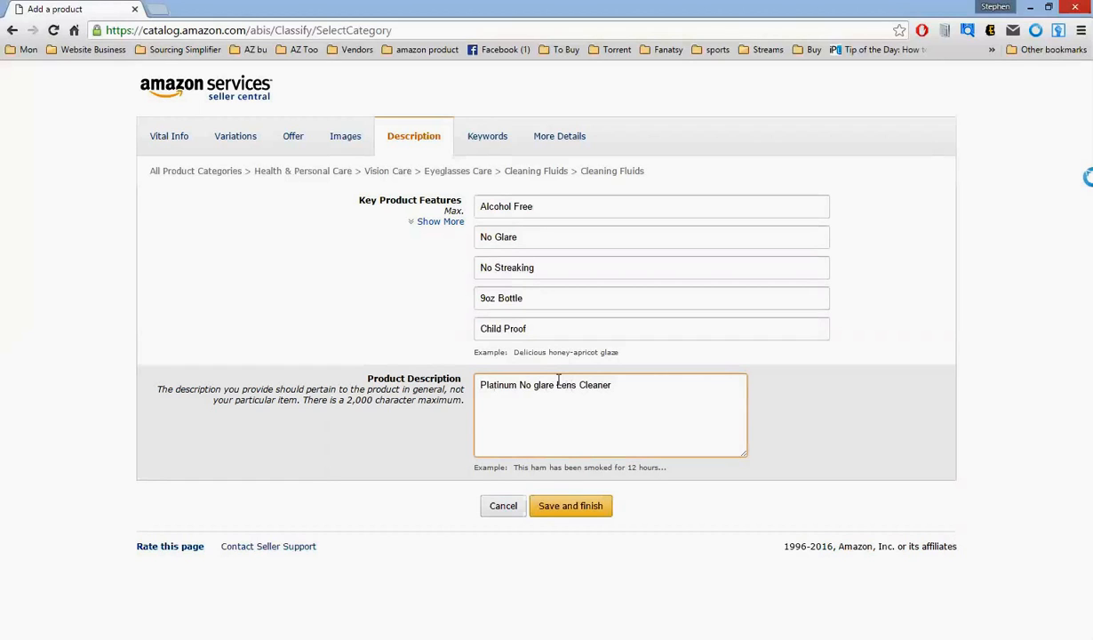
text(A bott)
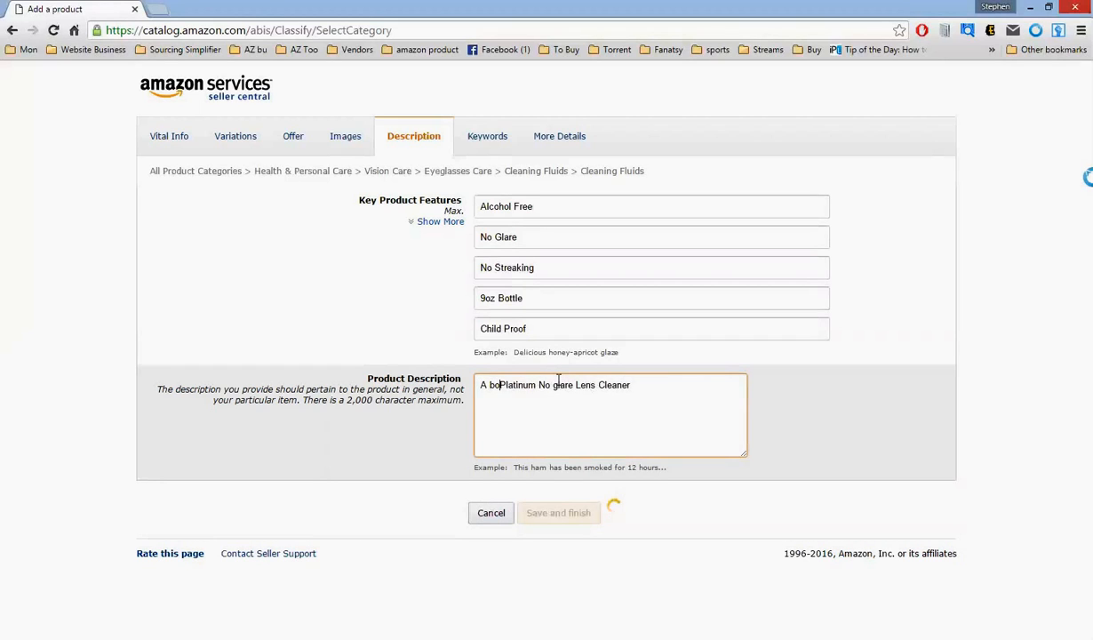
text(le of)
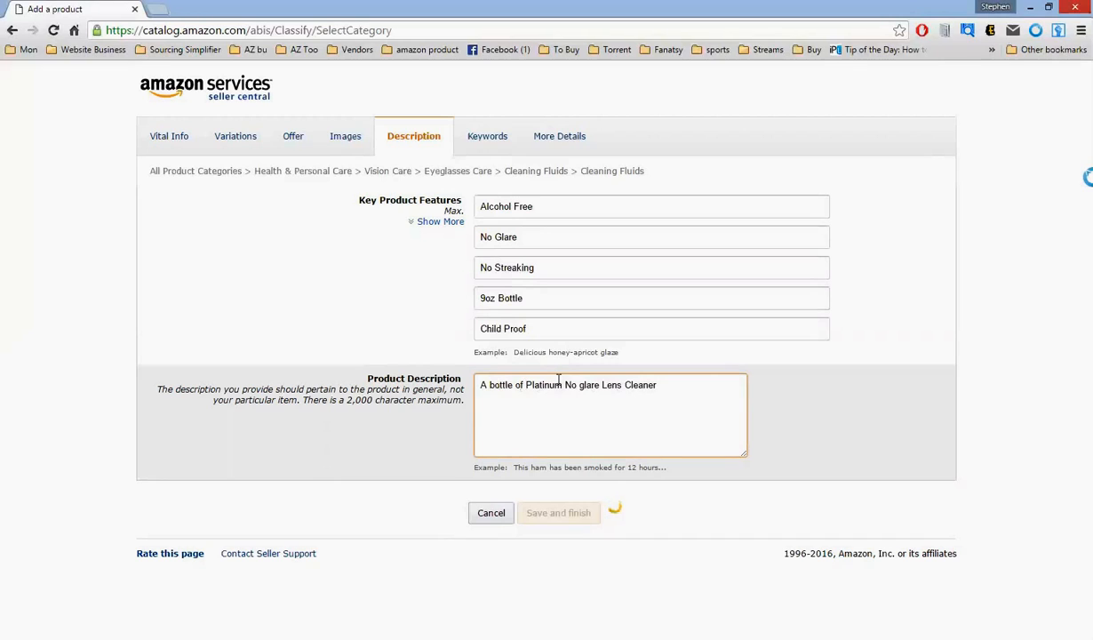
key(Right)
key(Right)
key(Right)
key(Right)
key(Right)
key(Right)
key(Right)
key(Right)
key(Right)
key(Right)
key(Right)
key(Right)
key(Right)
key(Right)
key(Right)
key(Right)
key(Right)
key(Right)
key(Right)
key(Right)
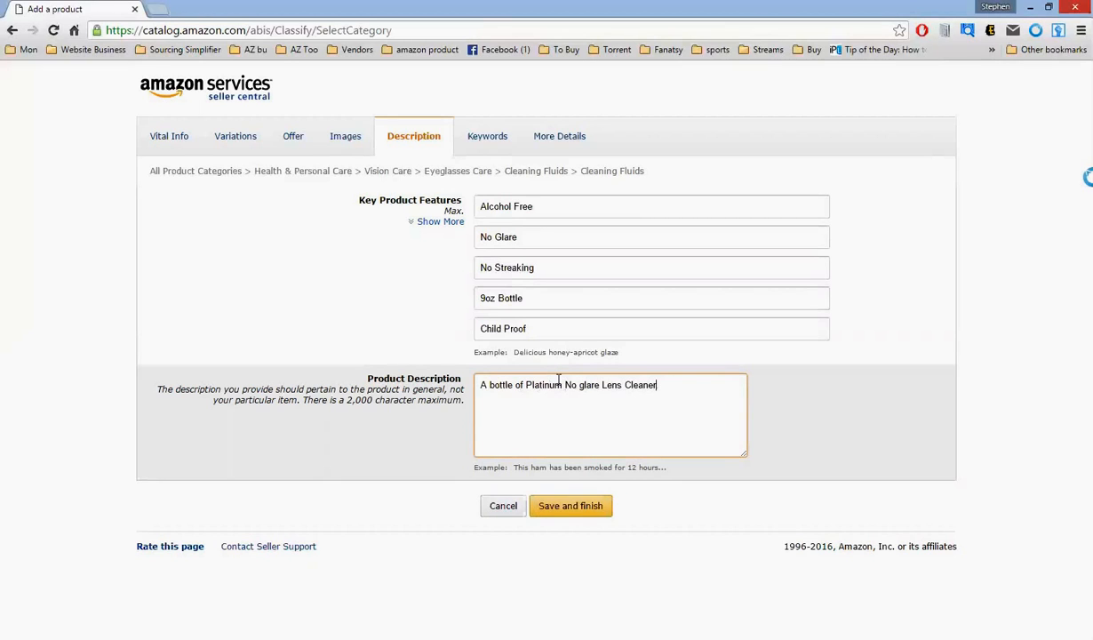
- Append '. This Lens Cleaner is Alcohol Free and No Streaking. One 9 oz bottle.' to the product description
text(. This Lens Clean)
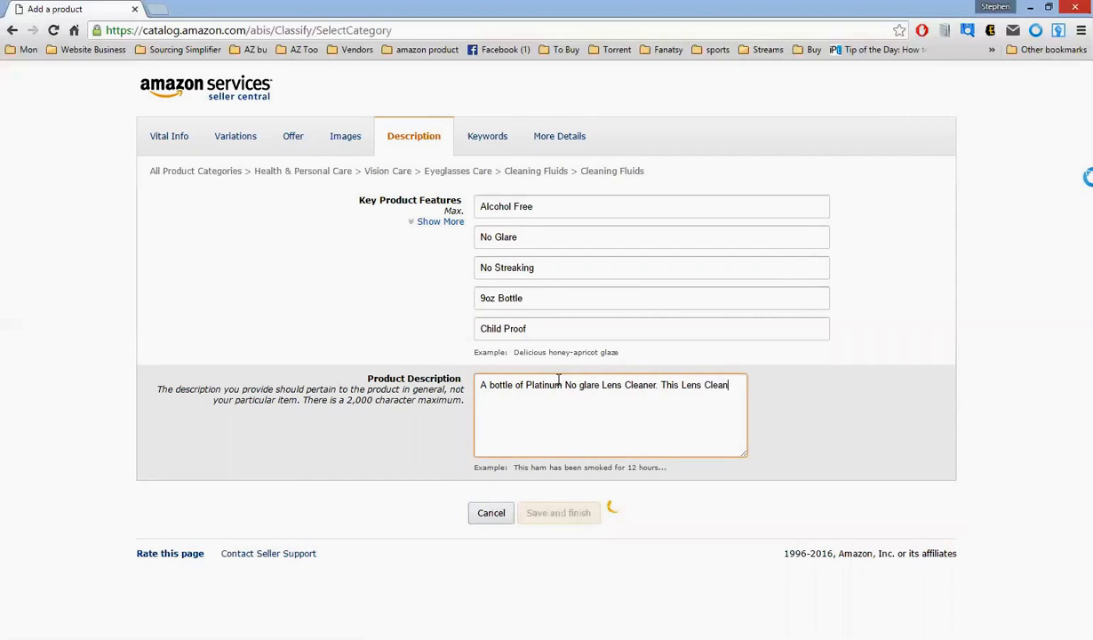
text(er is Alcohol Free and No Streaking. On)
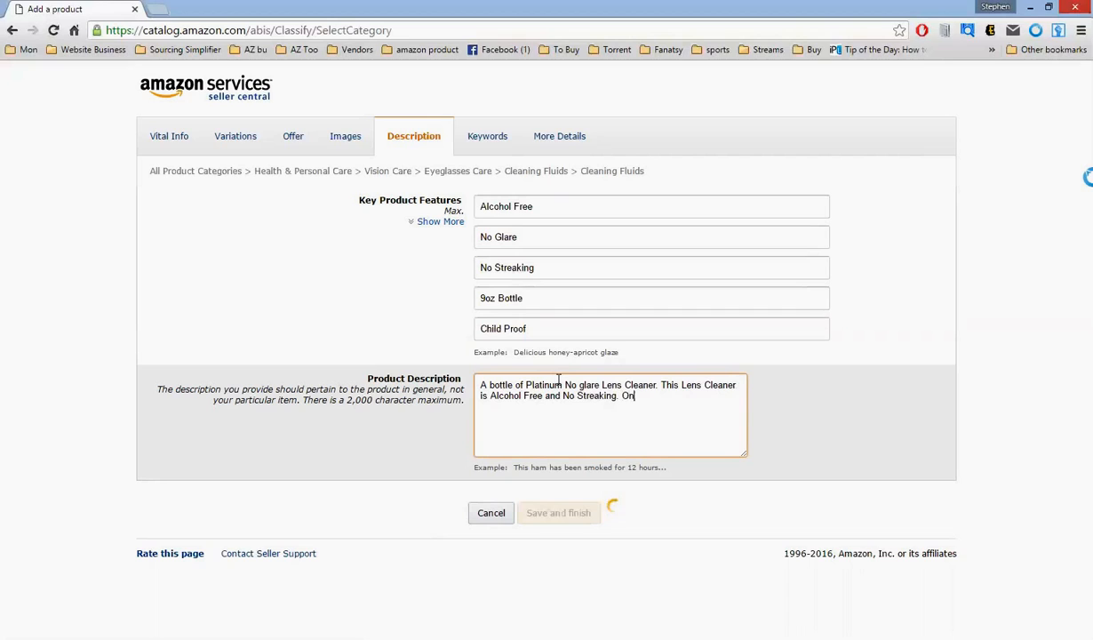
text(e 9 oz bottle.)
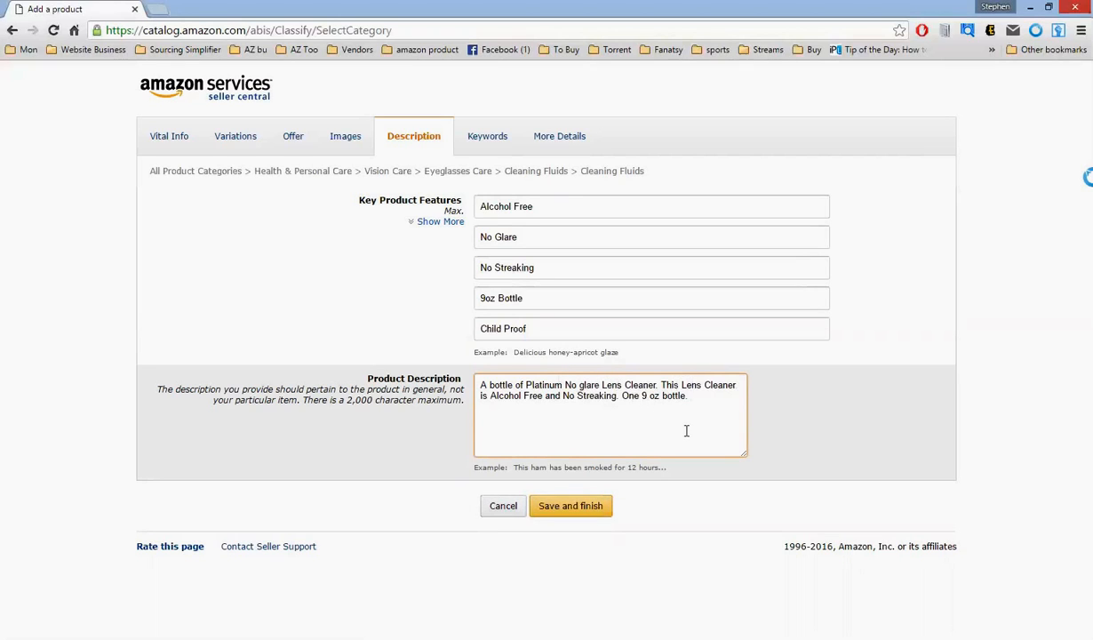
key(Return)
key(Return)
- Enter 'Lens cleaner no glare alcohol free eyeglass cleaner' in the first search terms field of the keywords section, correcting the spelling of 'alcohol'
click(484, 138)
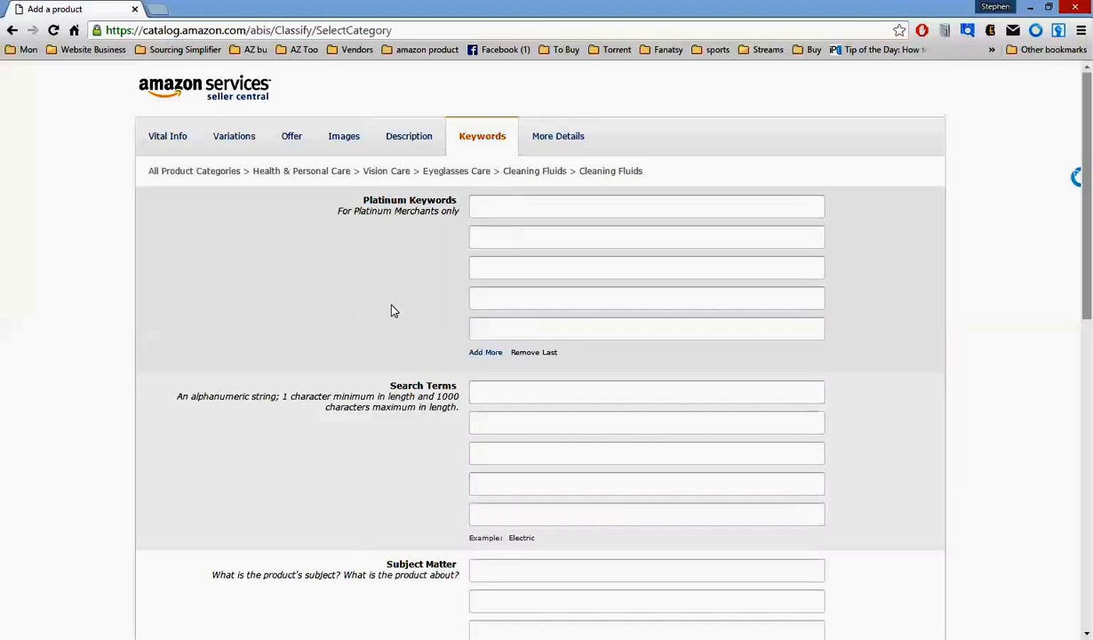
scroll(445, 309, down, 1)
click(497, 322)
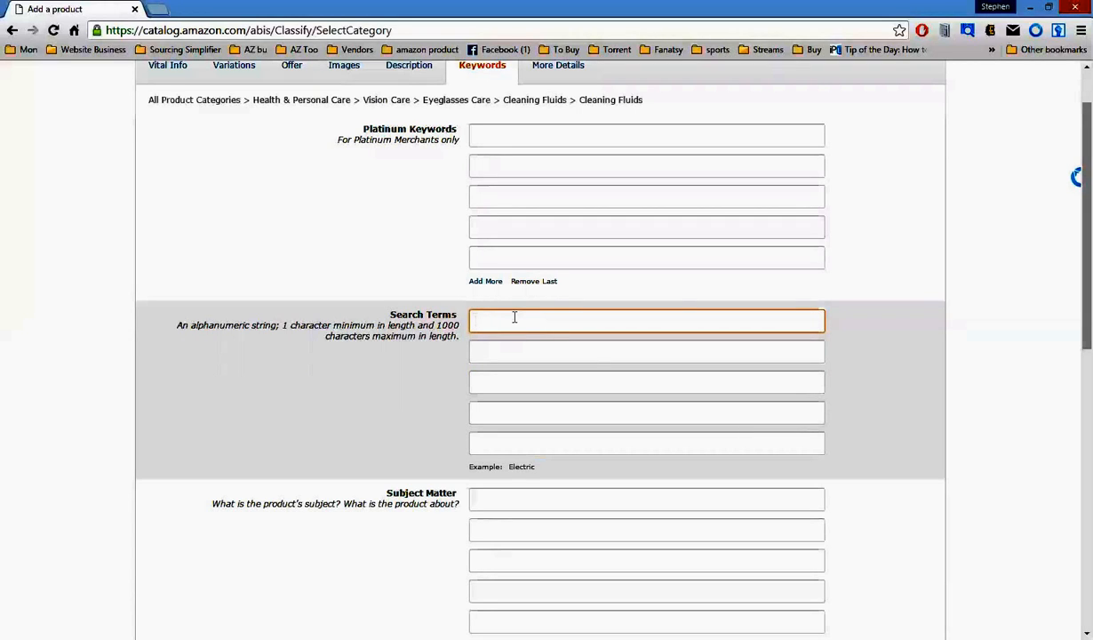
text(Lens cl)
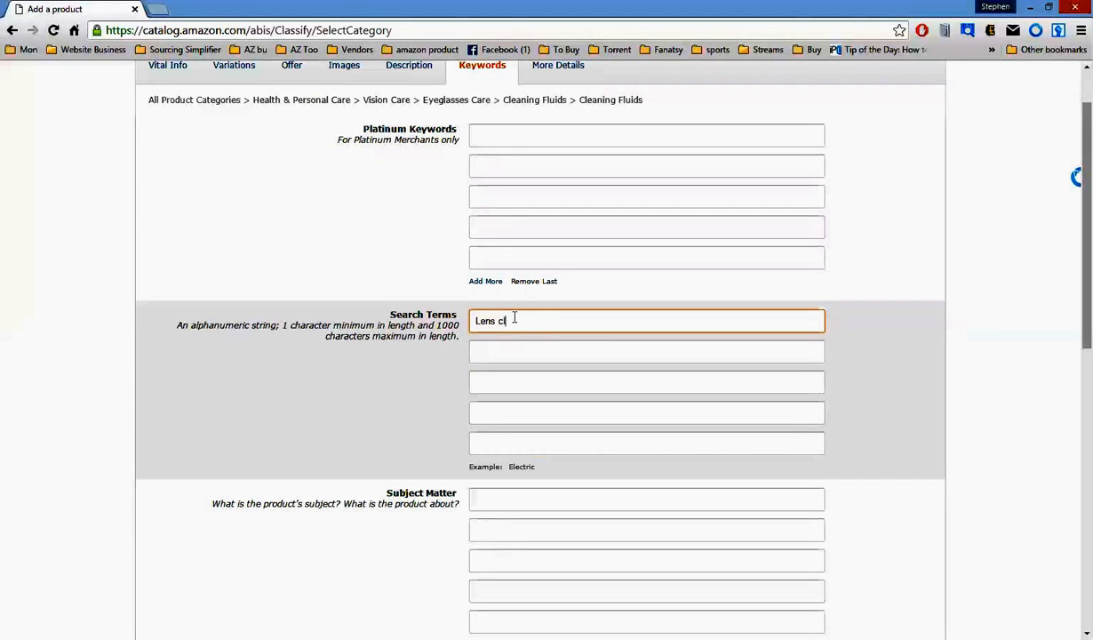
text(eaner no glare)
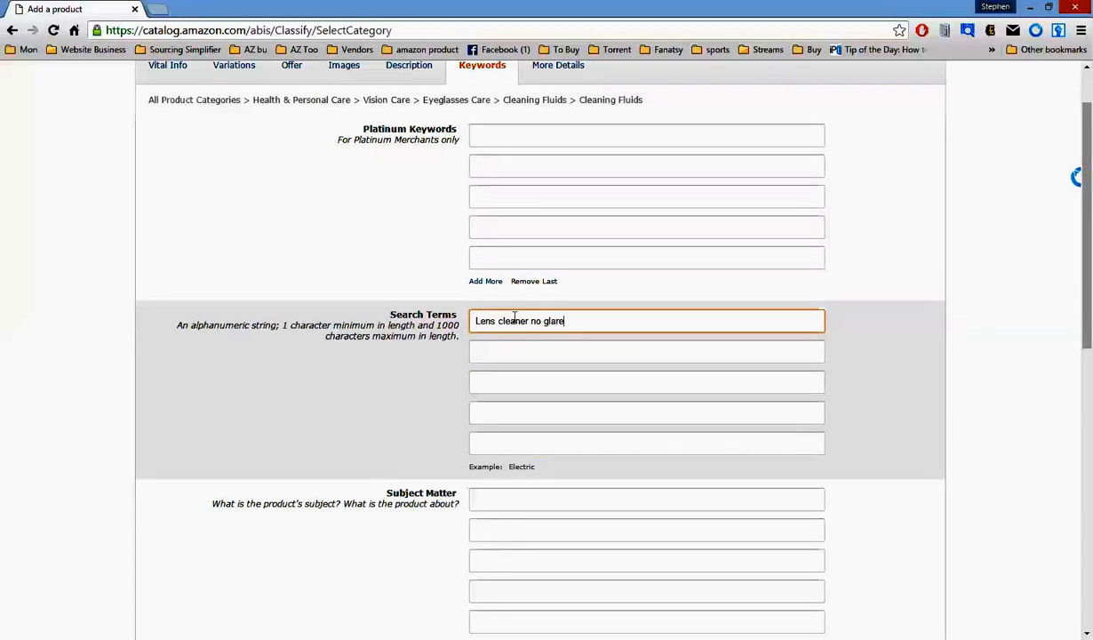
text( alcolco )
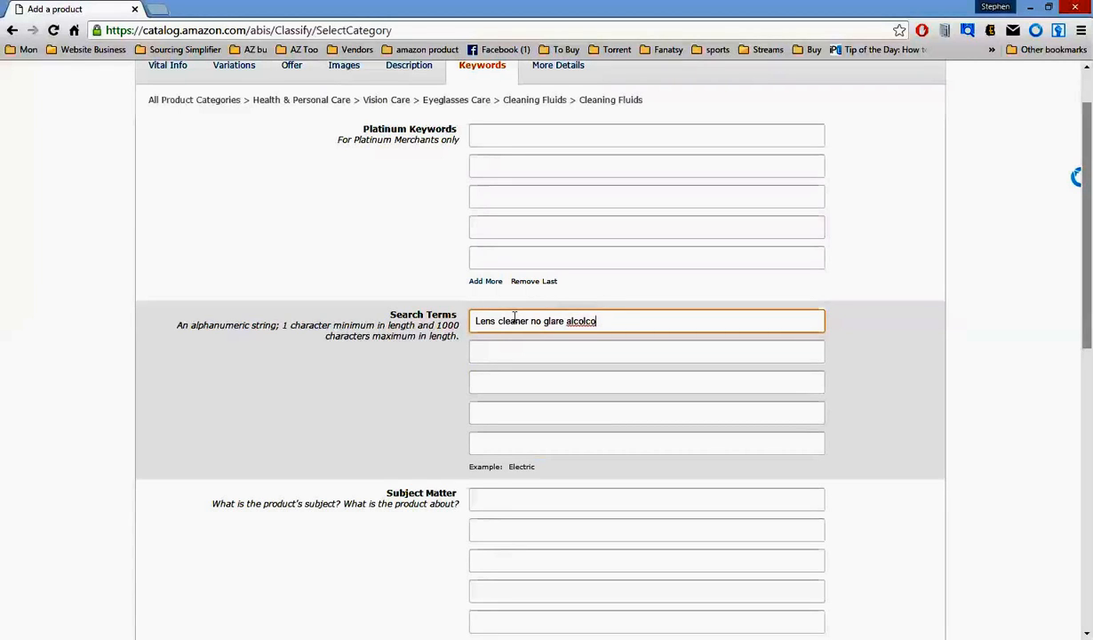
text(free)
right_click(588, 321)
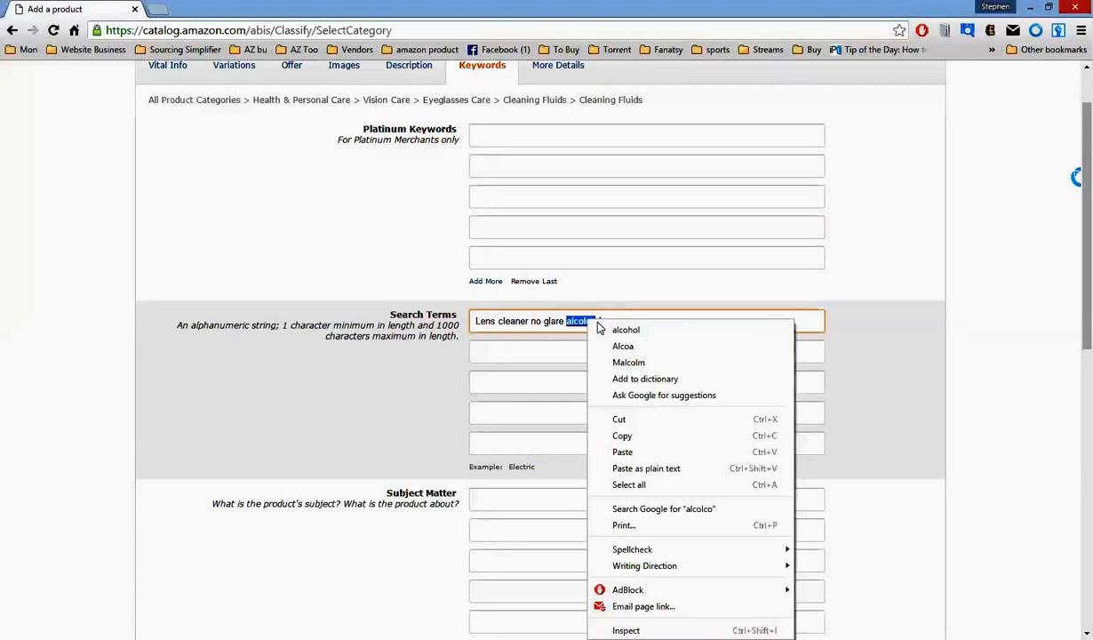
click(626, 330)
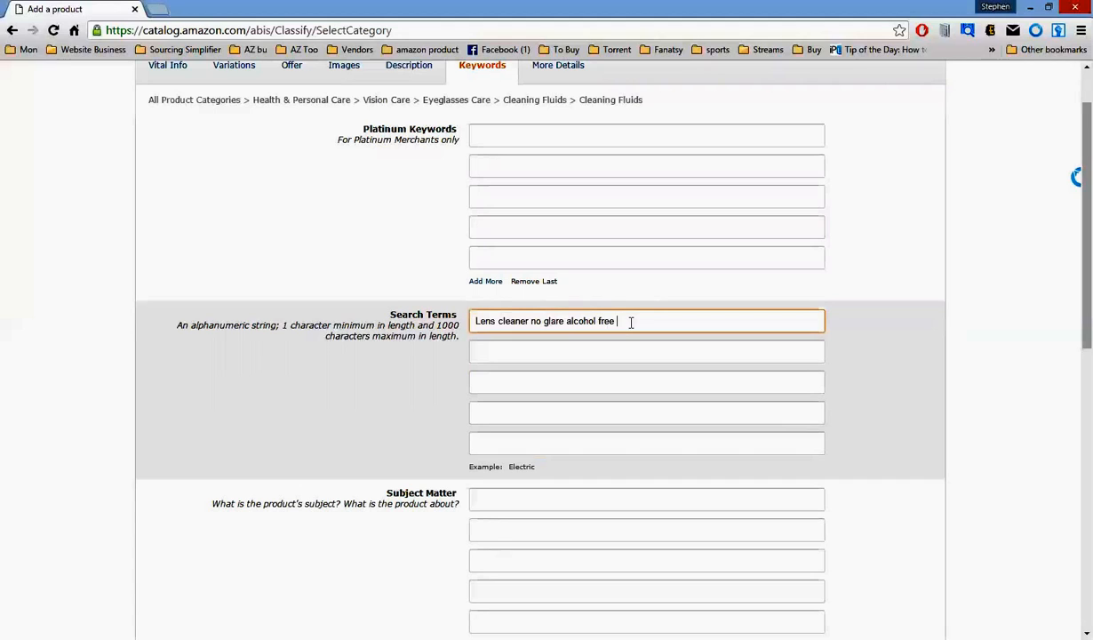
text(eyeglass cleaner)
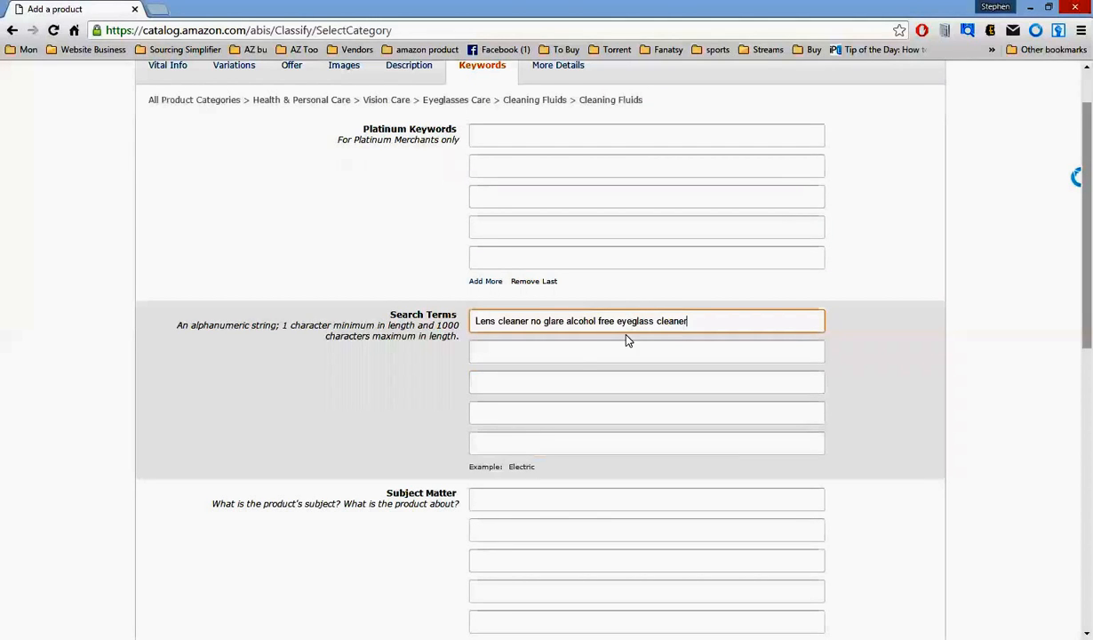
- Separate the phrases in the first search terms field with commas after 'Lens cleaner', 'no glare', 'alcohol free' and 'eyeglass cleaner'
click(529, 321)
text(,)
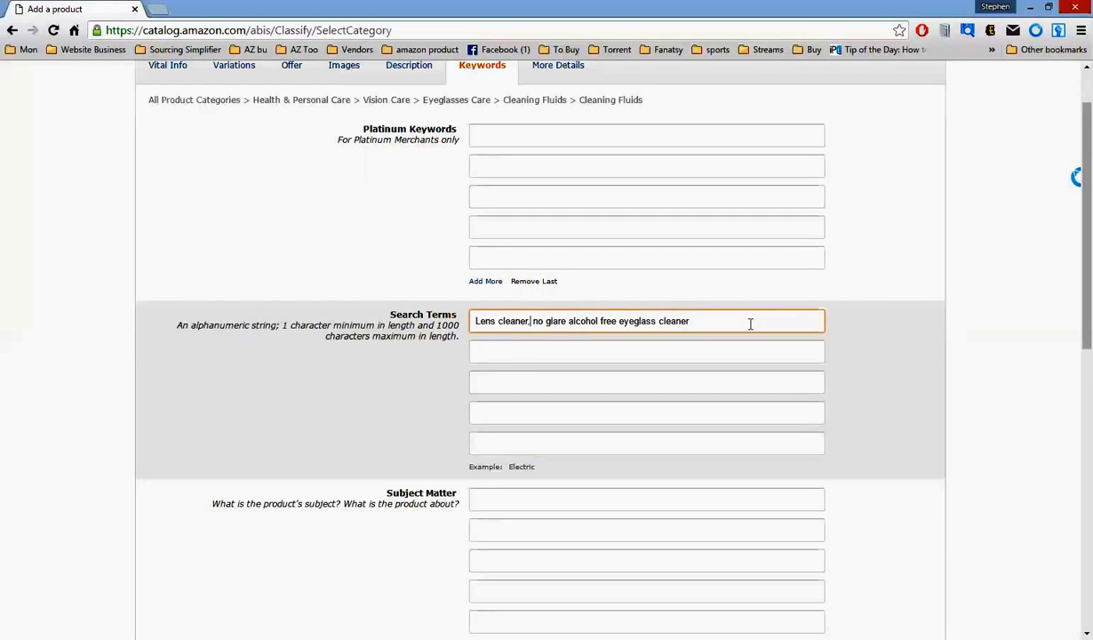
click(566, 321)
text(,)
click(619, 320)
text(, eyeglass)
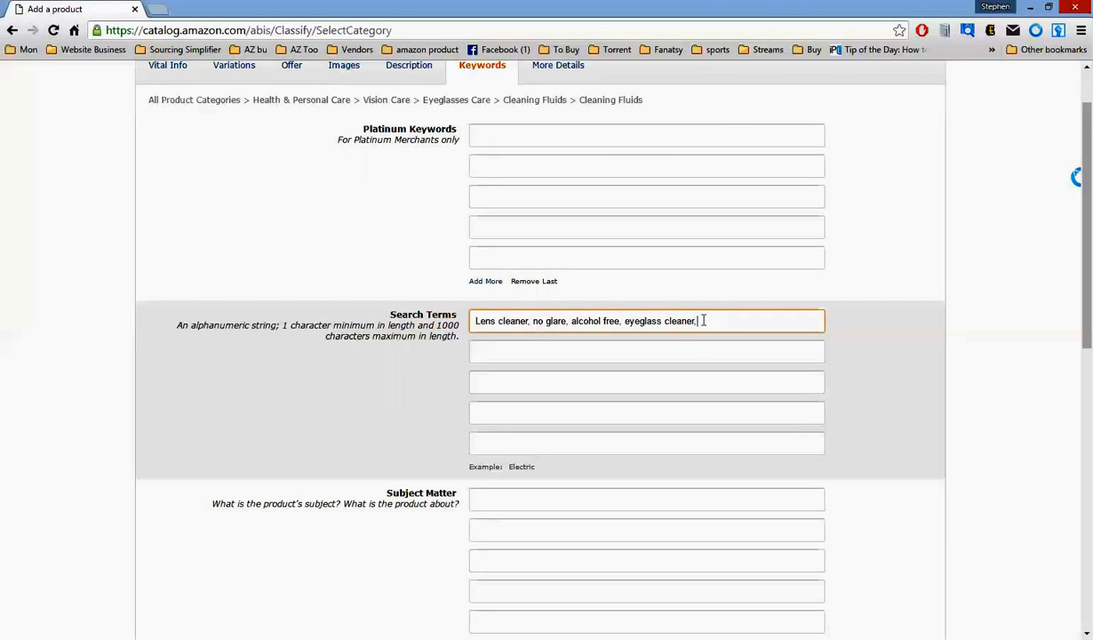
- Add 'xmas present, cheap birth' to the end of the first search terms field
text( cleaner, xmas present.)
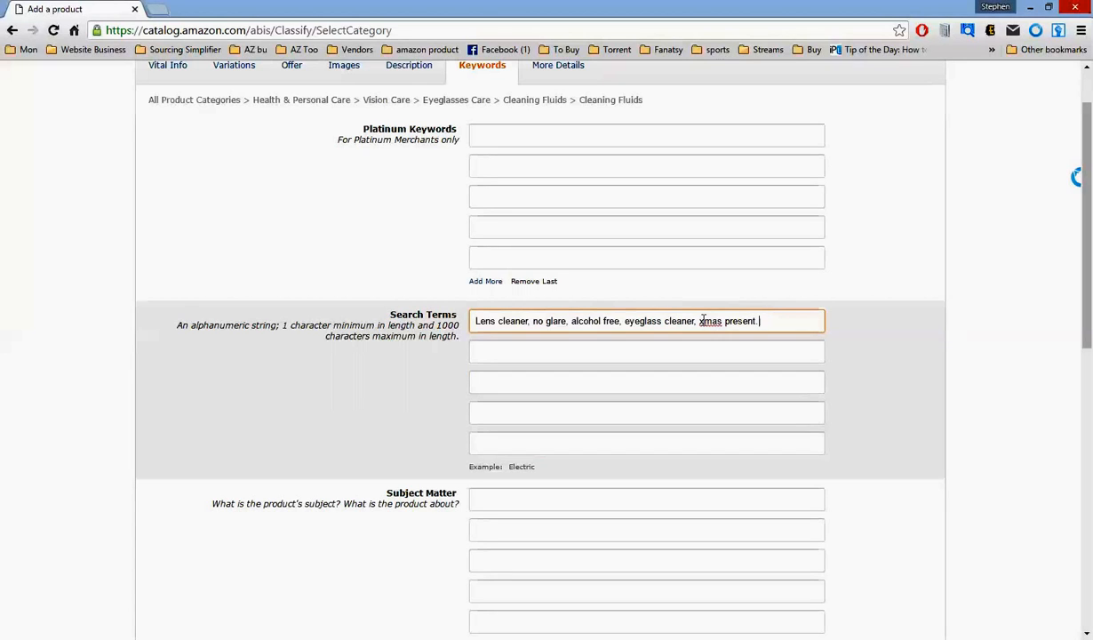
text(cheap birtheday)
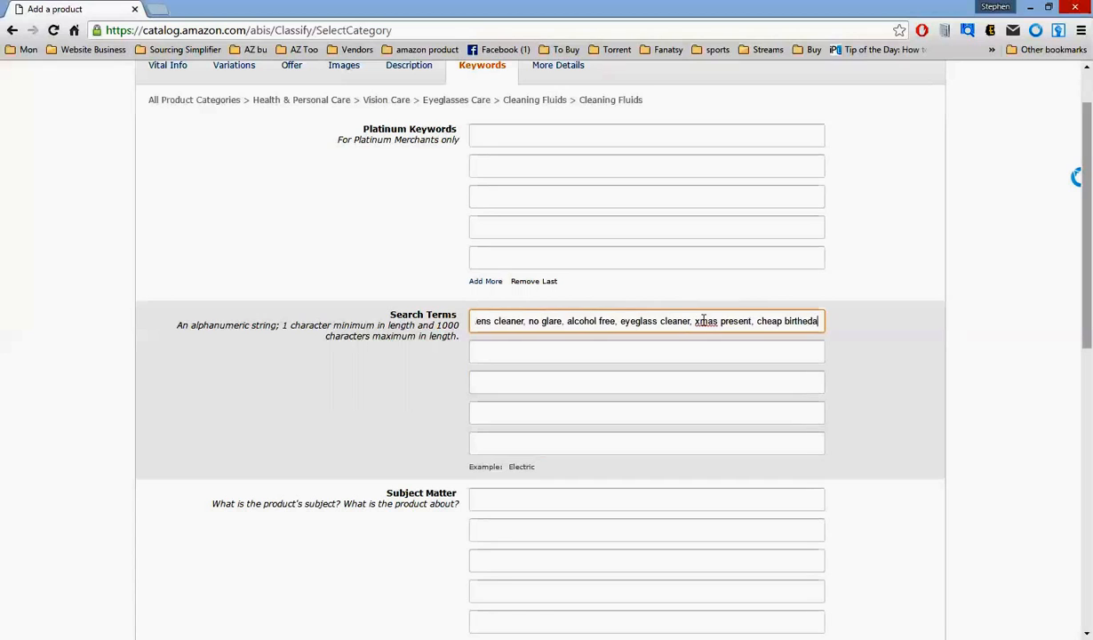
key(BackSpace)
key(BackSpace)
key(BackSpace)
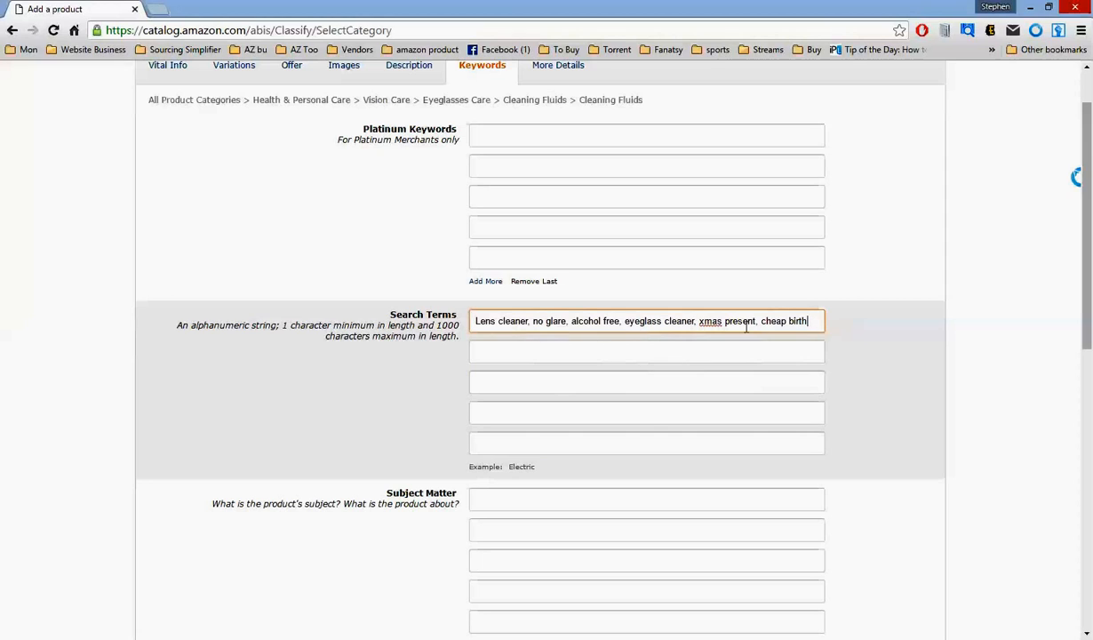
click(551, 351)
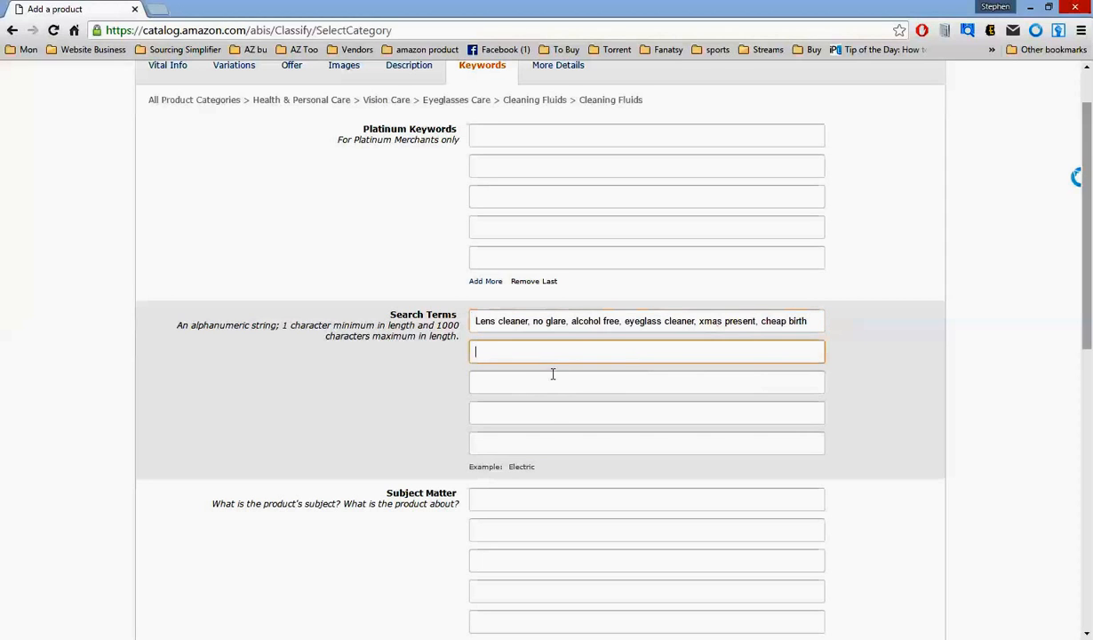
click(554, 382)
click(554, 412)
click(542, 442)
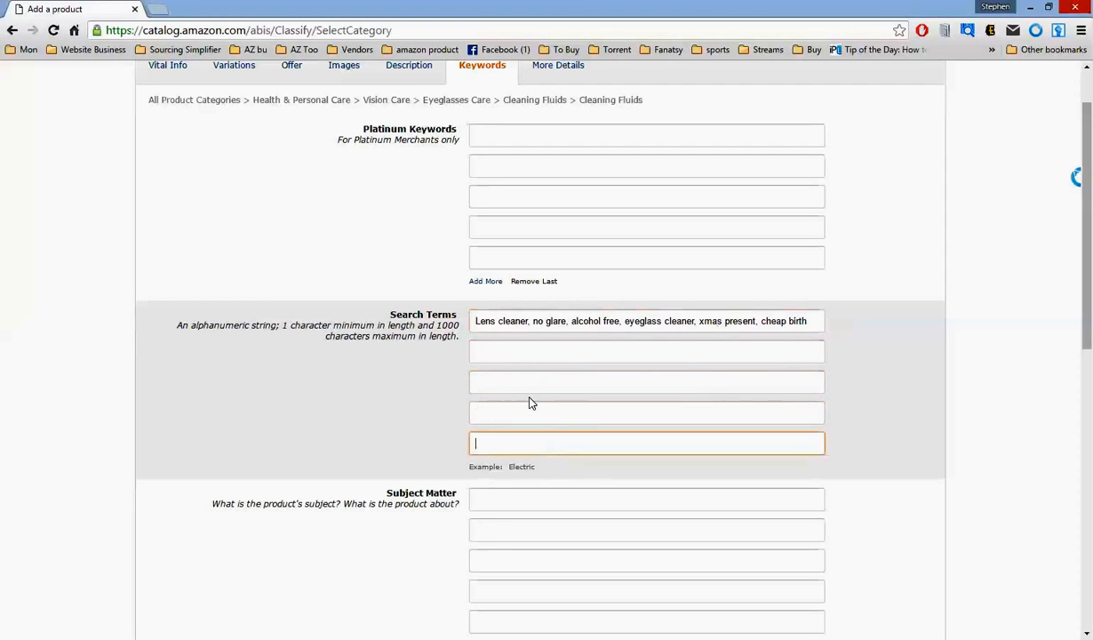
- Enter 'Cleaner' and 'Eyeglasses' as the first and second subject matter entries
scroll(635, 327, down, 1)
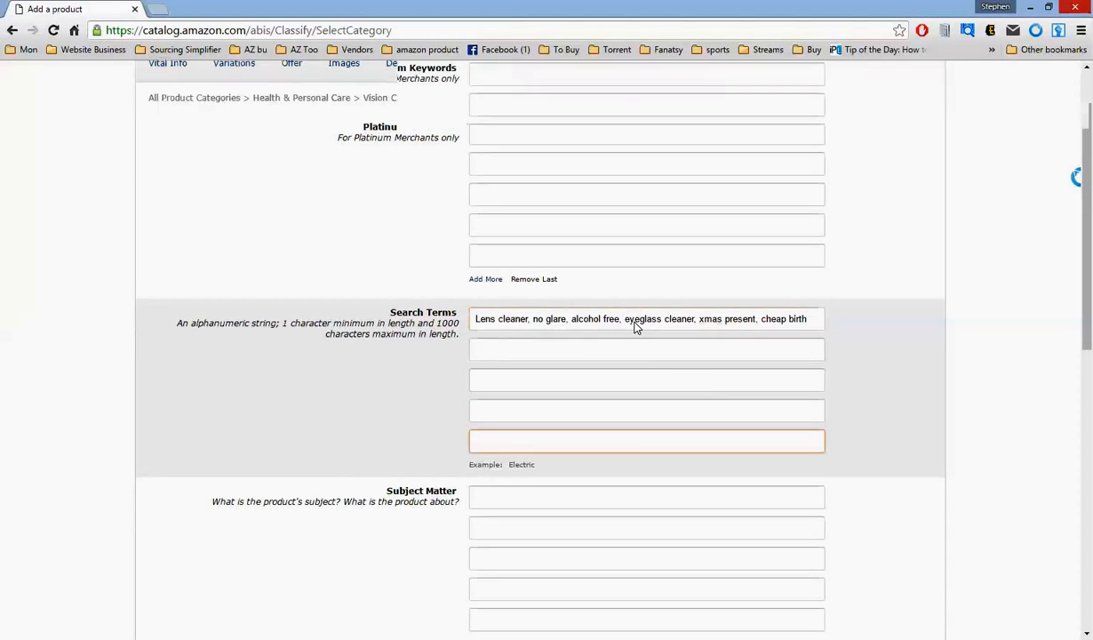
scroll(635, 327, down, 2)
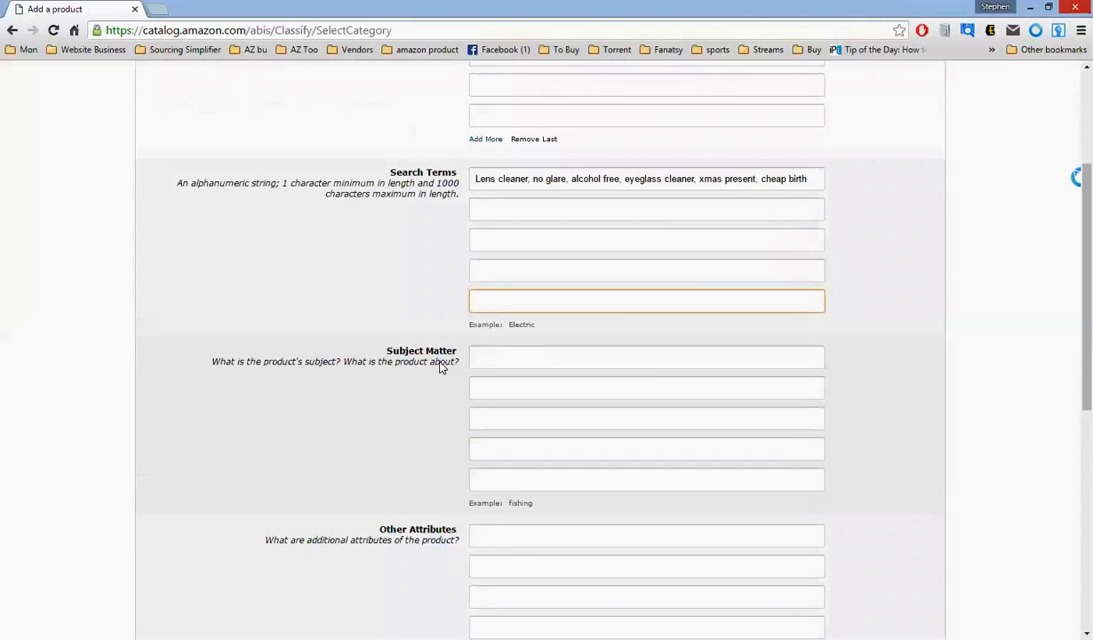
click(507, 355)
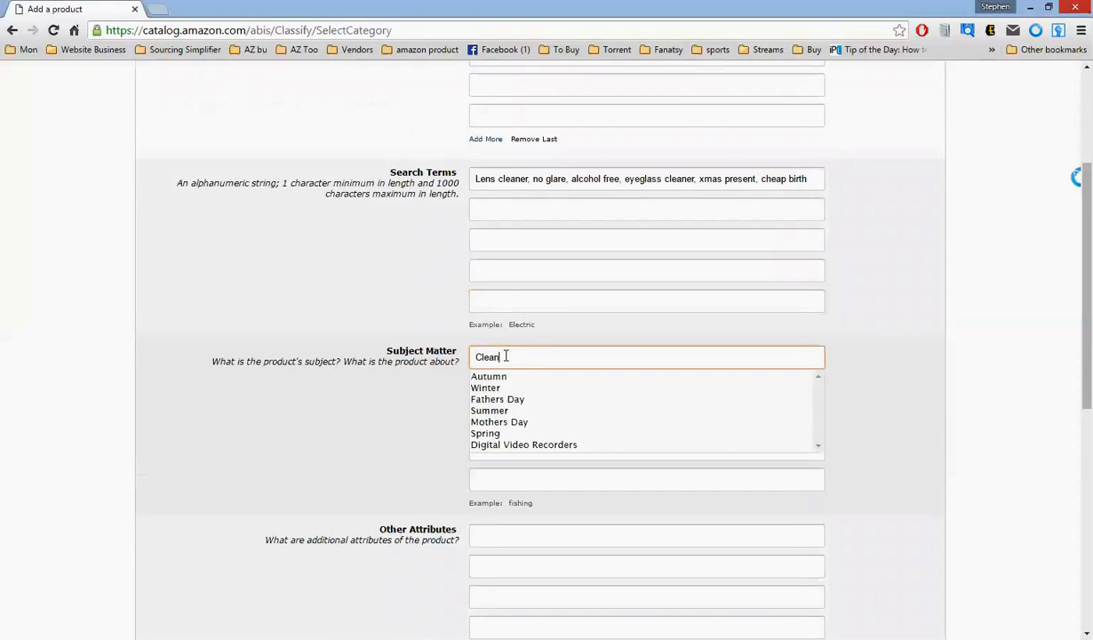
key(Tab)
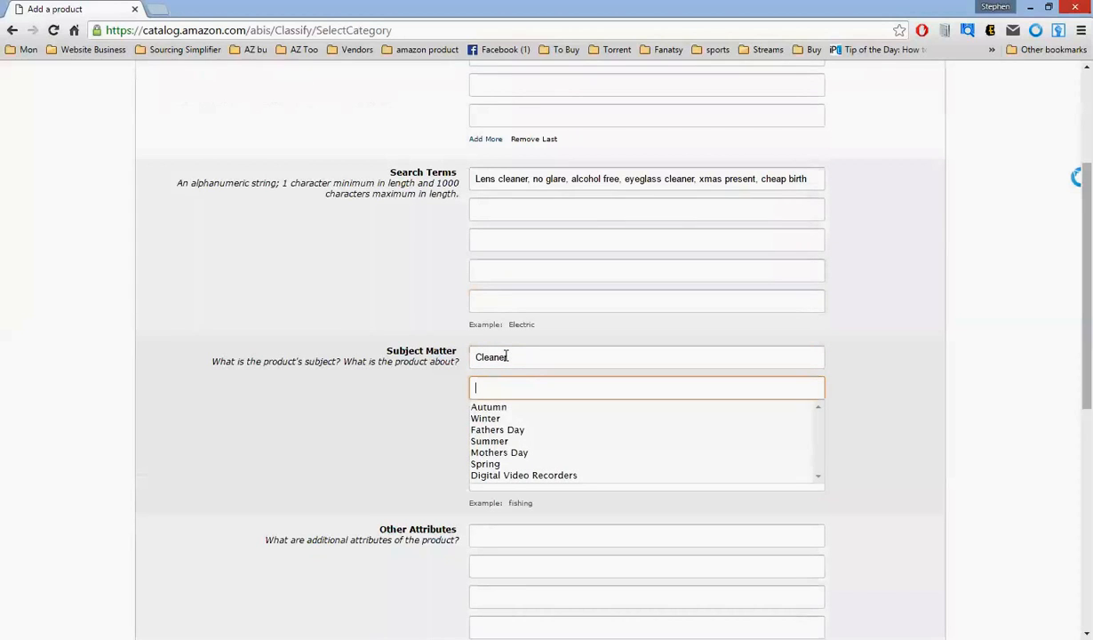
text(Eyeglasses)
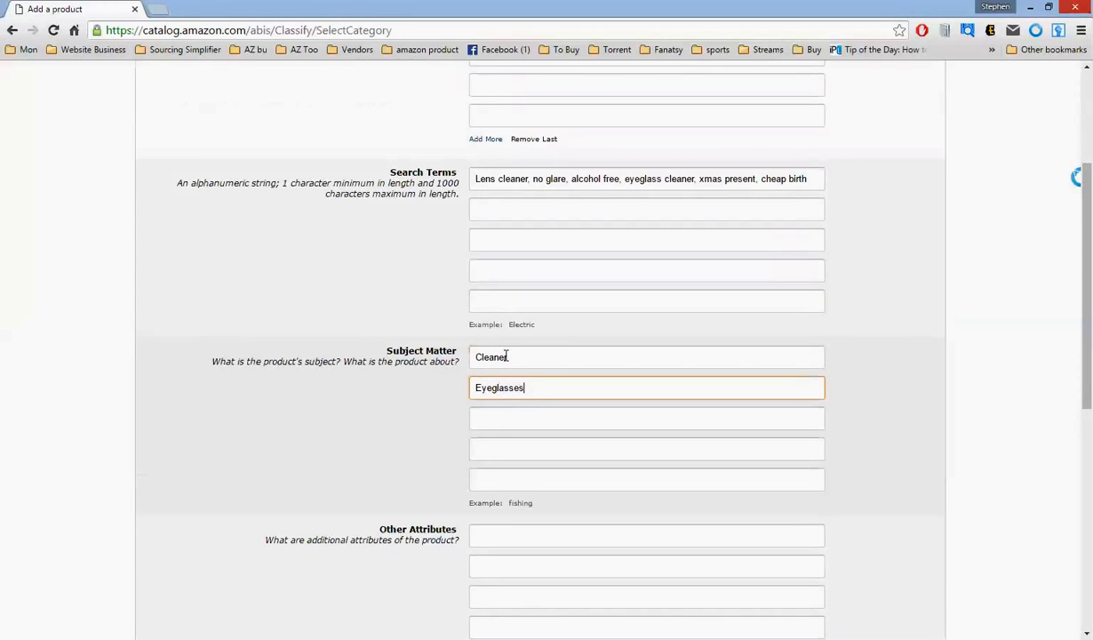
key(Tab)
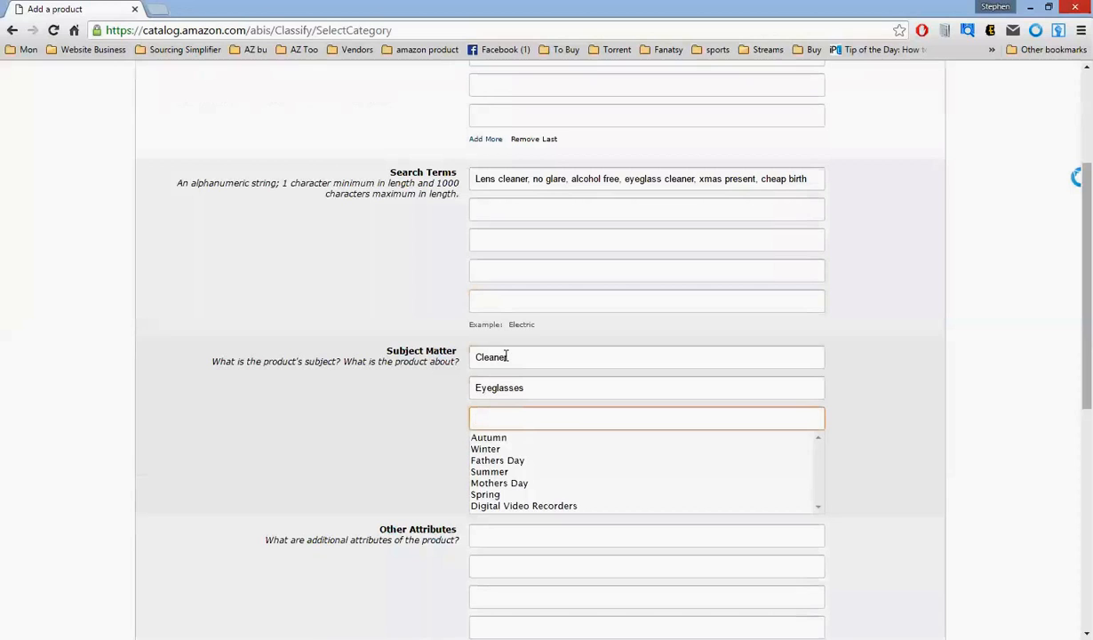
click(374, 427)
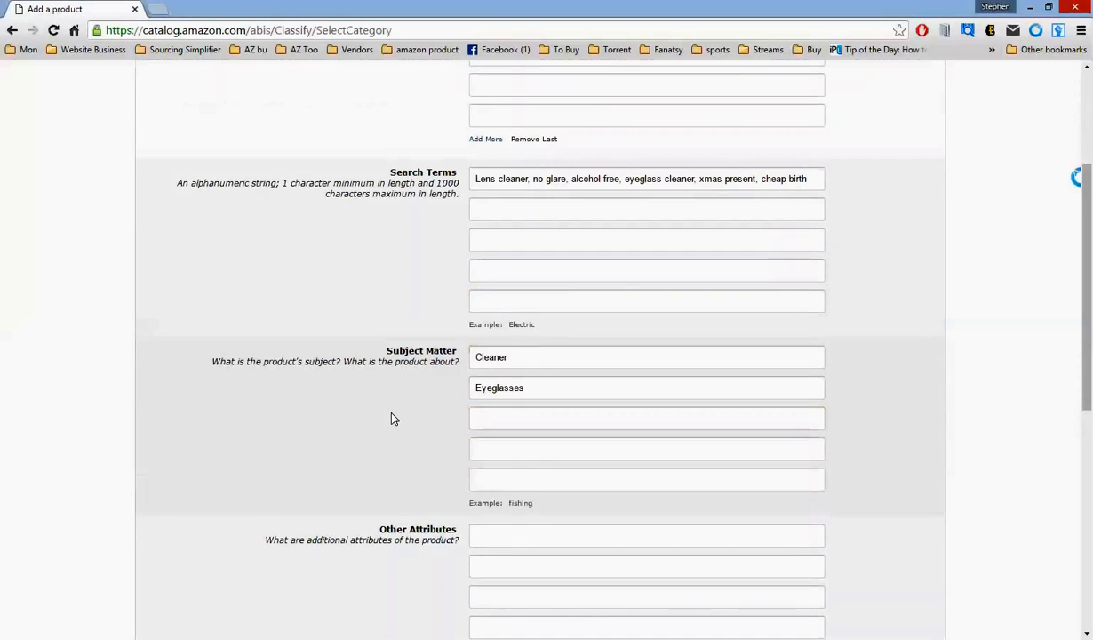
- Enter 'no glare' as the first other attribute and check the suggested values for the second one, leaving it empty
scroll(382, 427, down, 2)
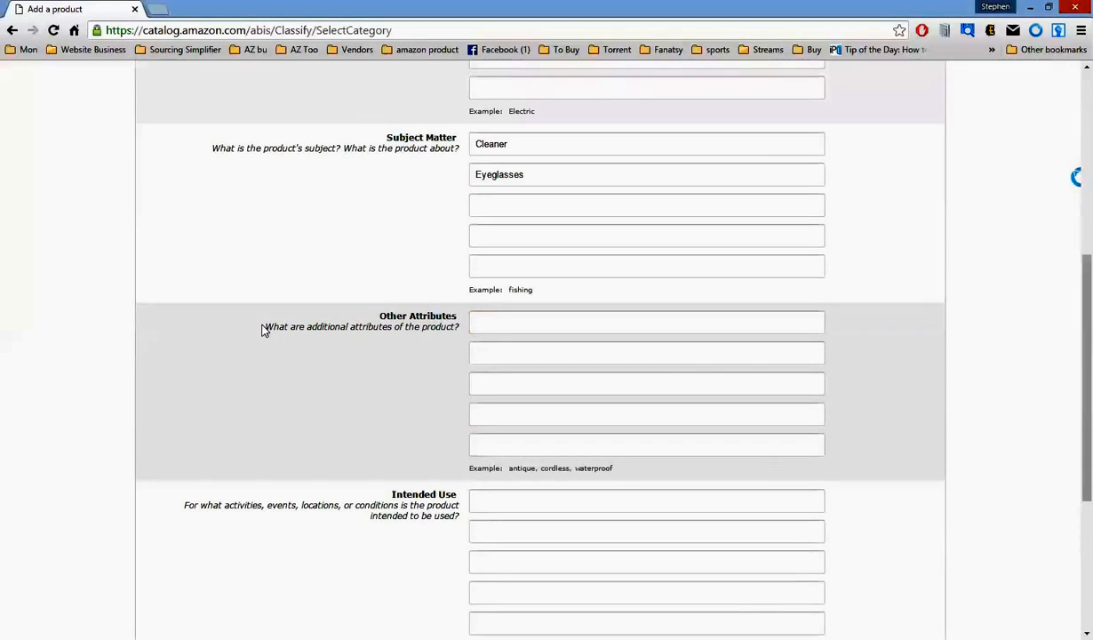
click(517, 326)
text(no glare)
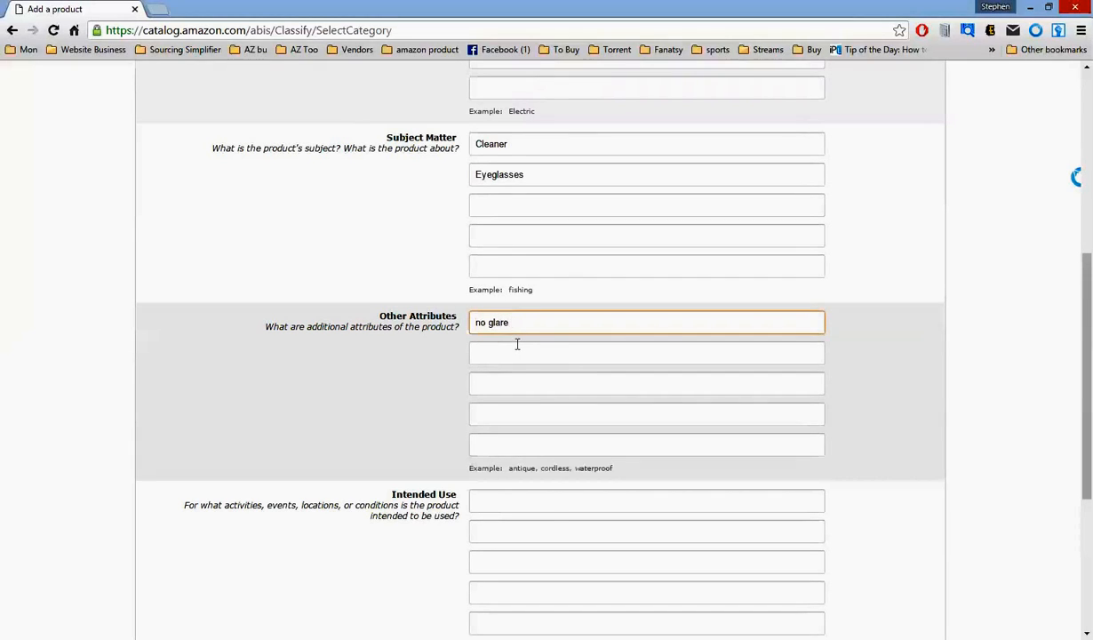
click(517, 344)
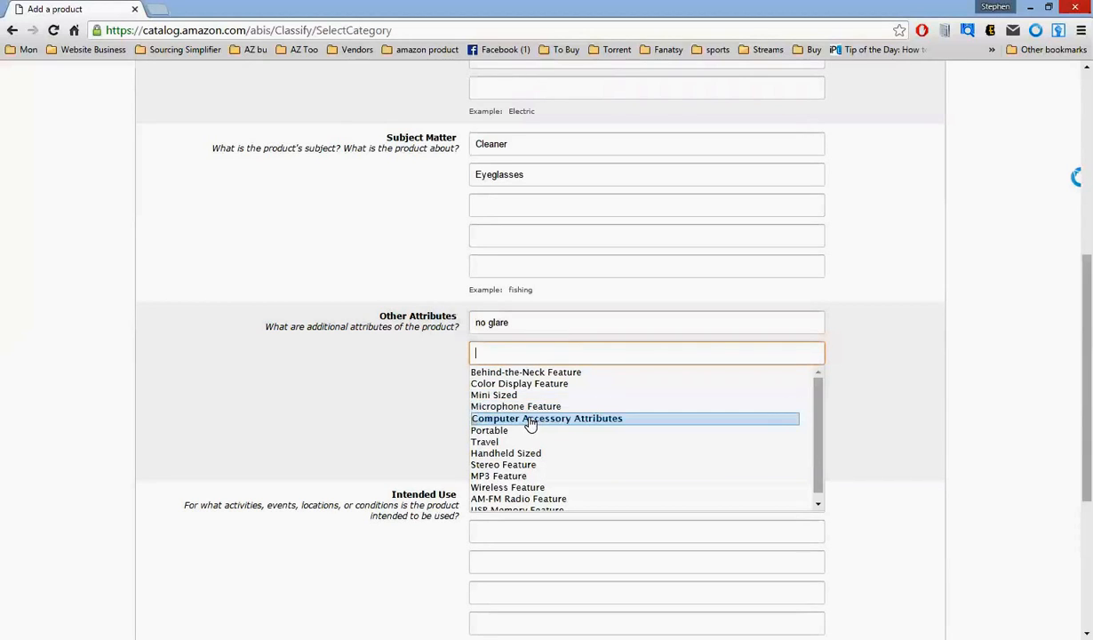
scroll(534, 441, down, 2)
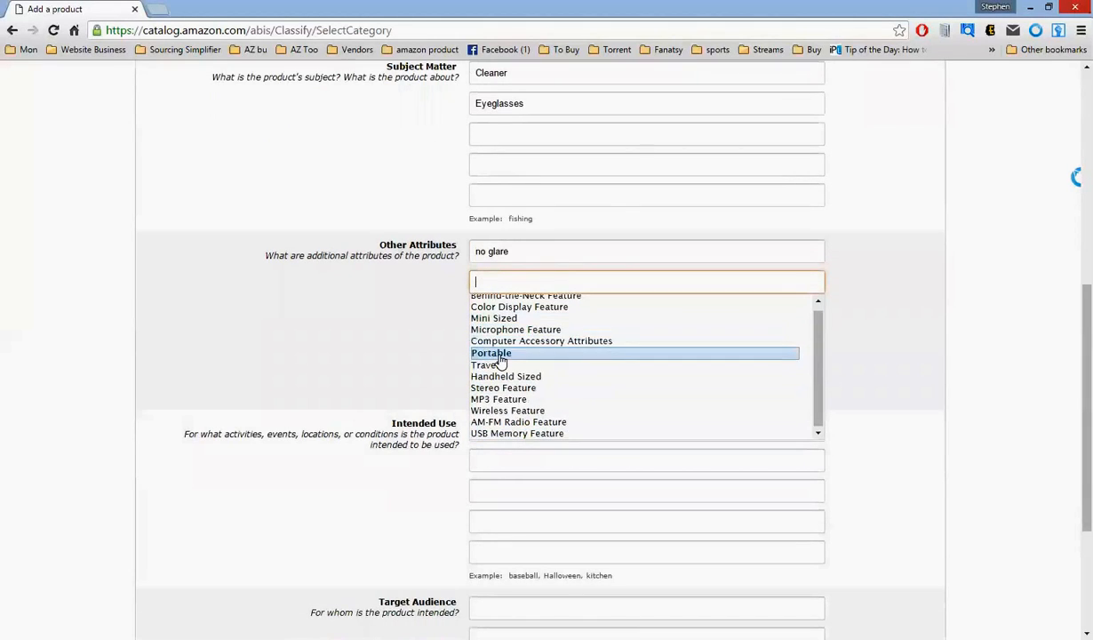
click(353, 315)
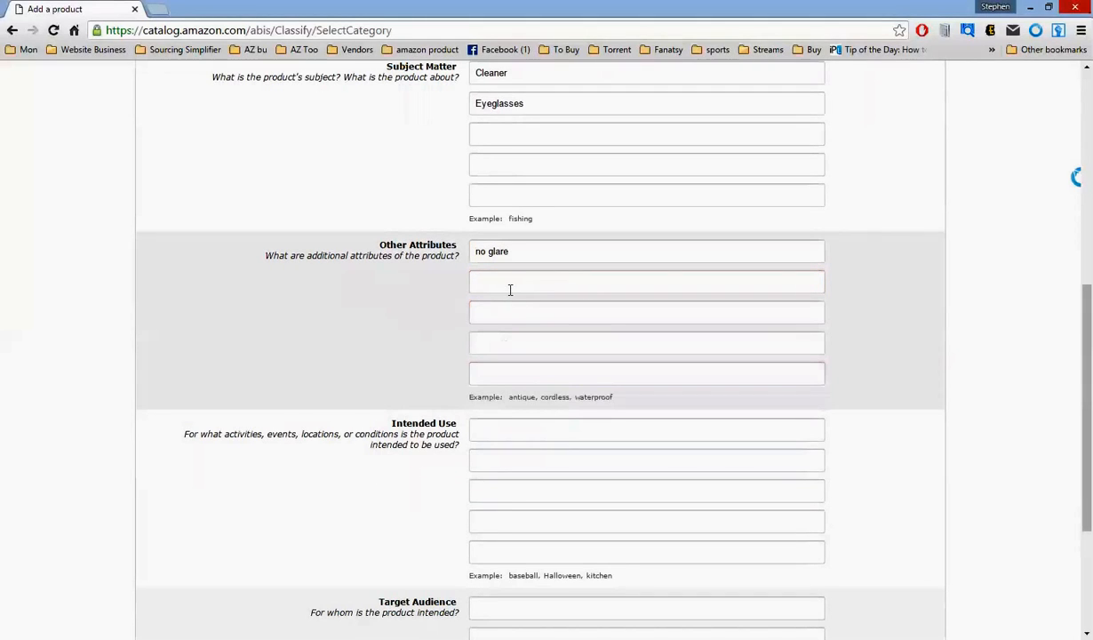
- Choose 'Travel' as the product's first intended use and leave the second entry empty
scroll(537, 270, down, 2)
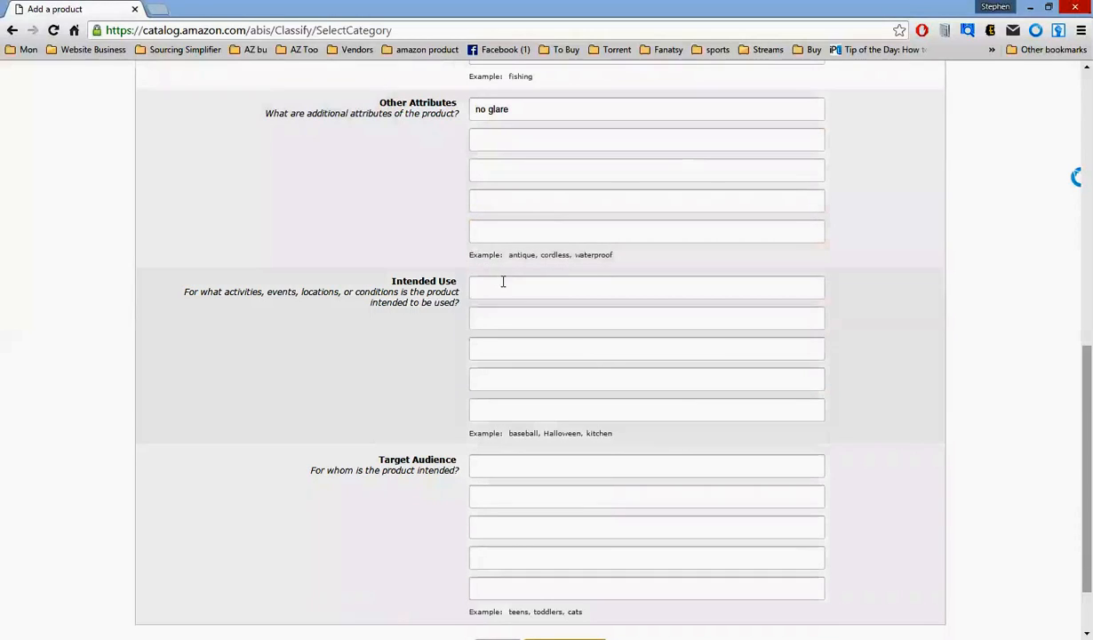
click(503, 287)
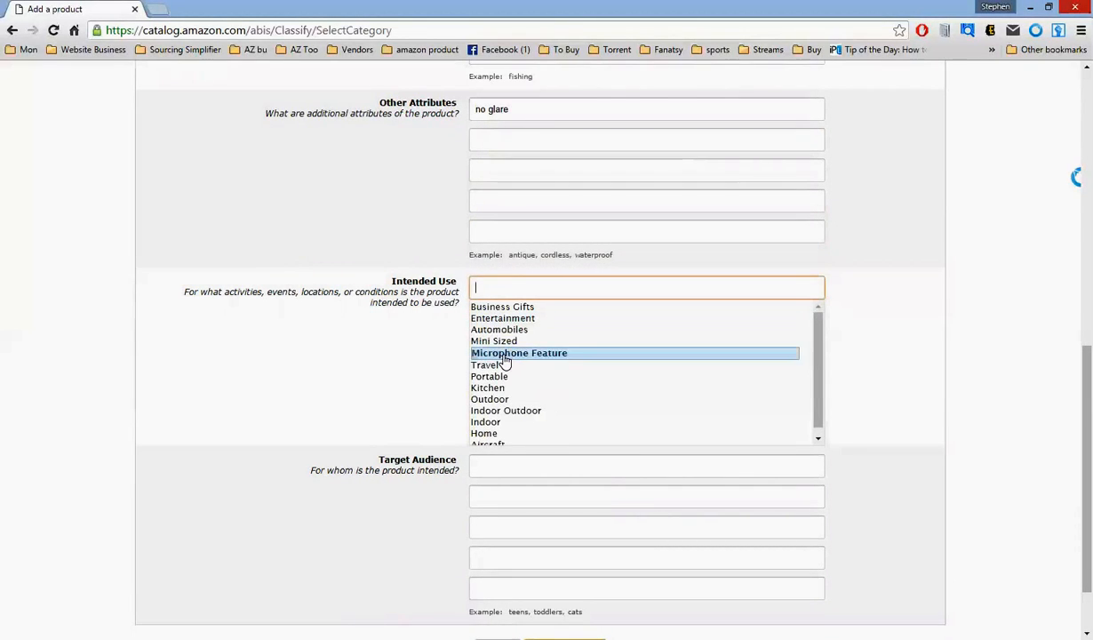
click(503, 365)
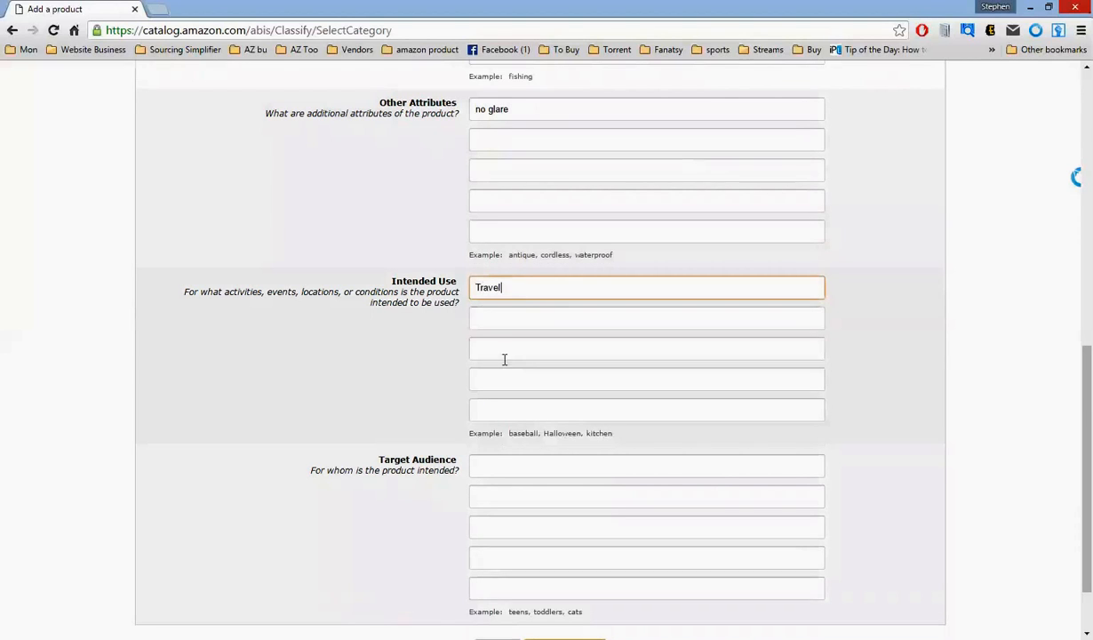
click(517, 315)
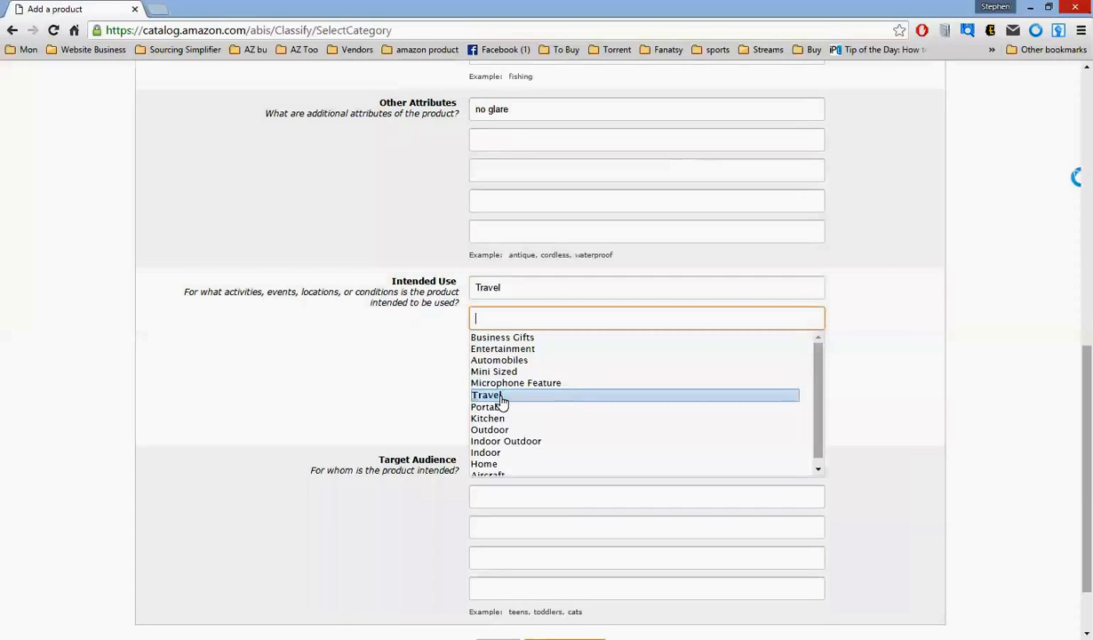
click(424, 367)
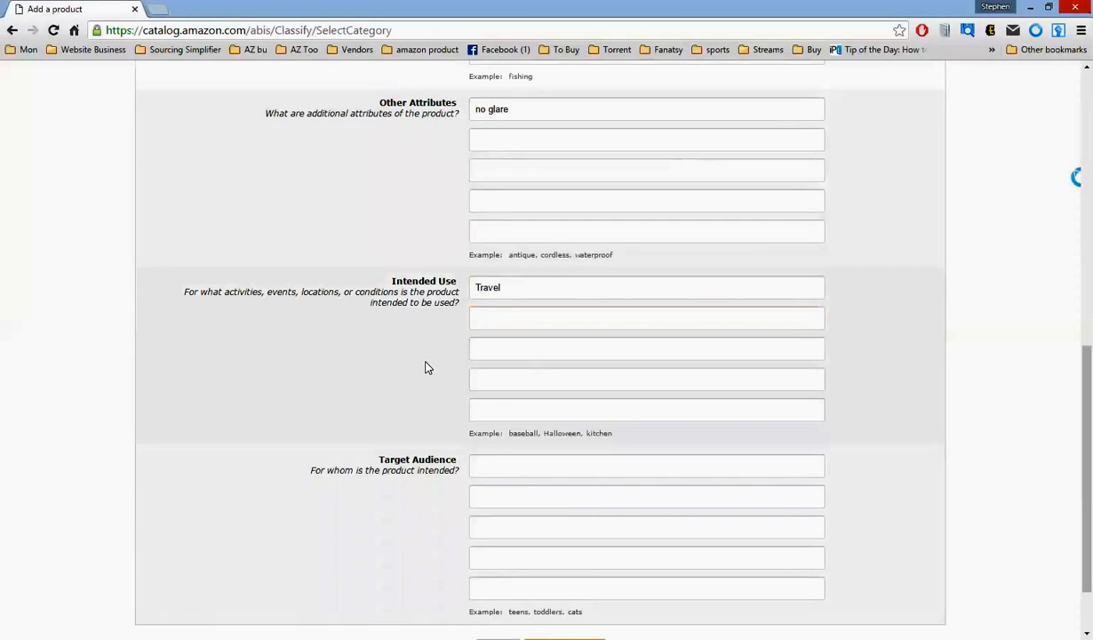
- Choose 'Seniors' and 'Unisex Adult' as the first and second target audience entries
scroll(424, 368, down, 2)
click(496, 383)
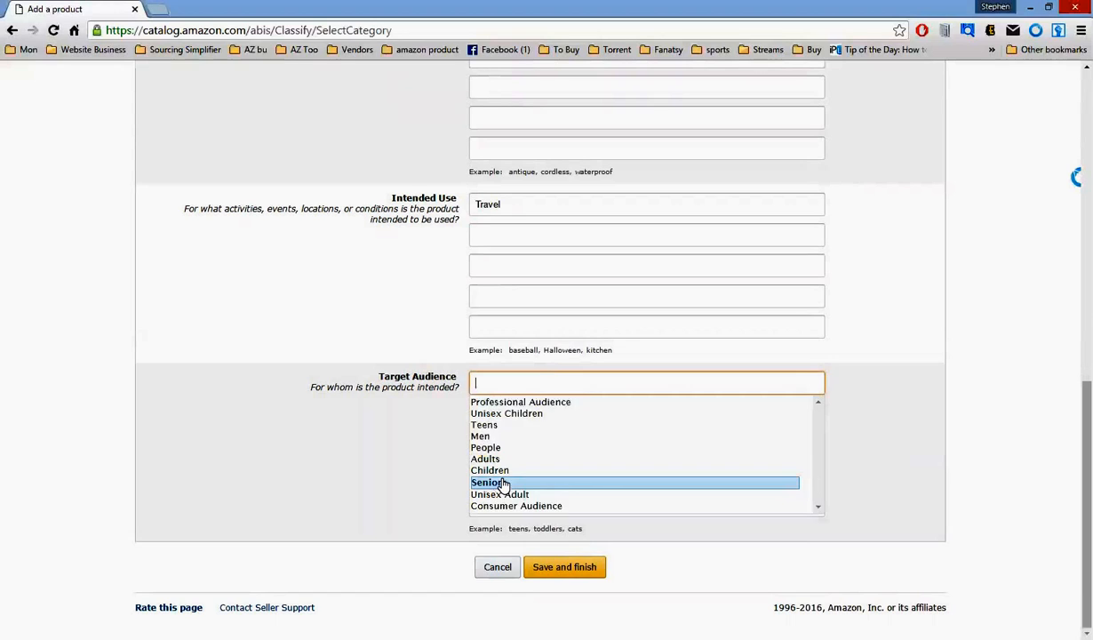
click(491, 484)
click(525, 411)
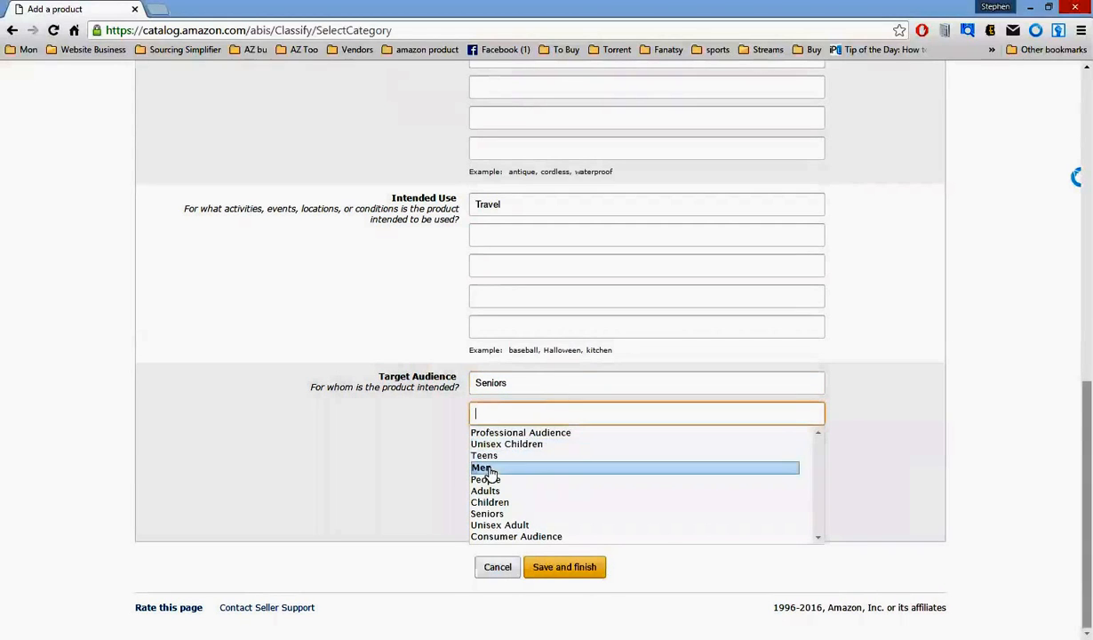
click(498, 524)
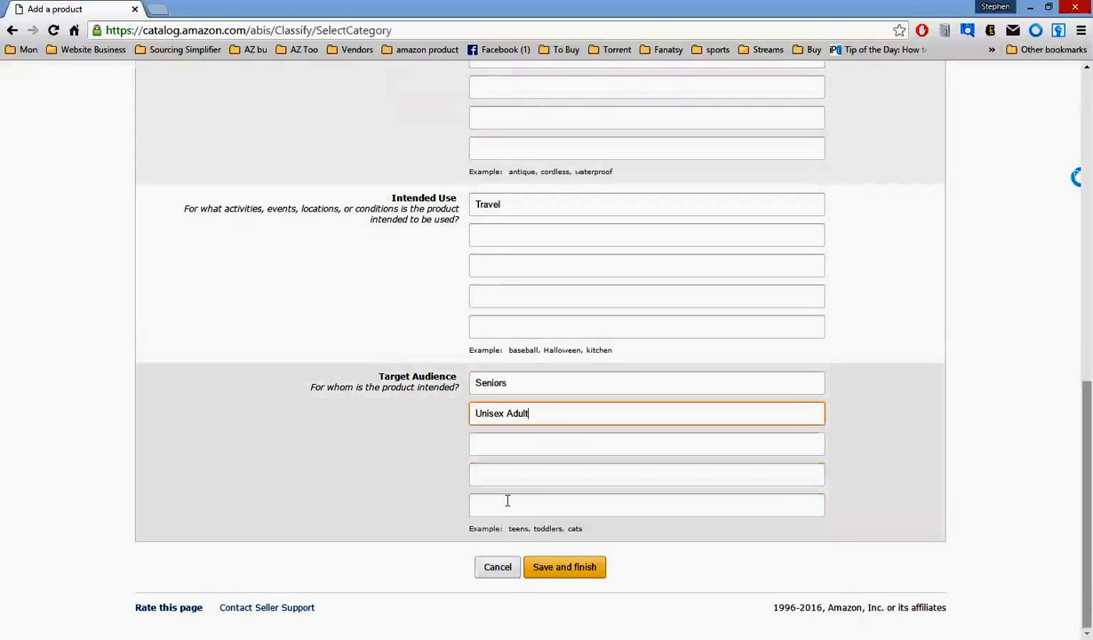
- Fill the third to fifth target audience entries with 'woman', 'People' and 'Consumer Audience'
click(512, 444)
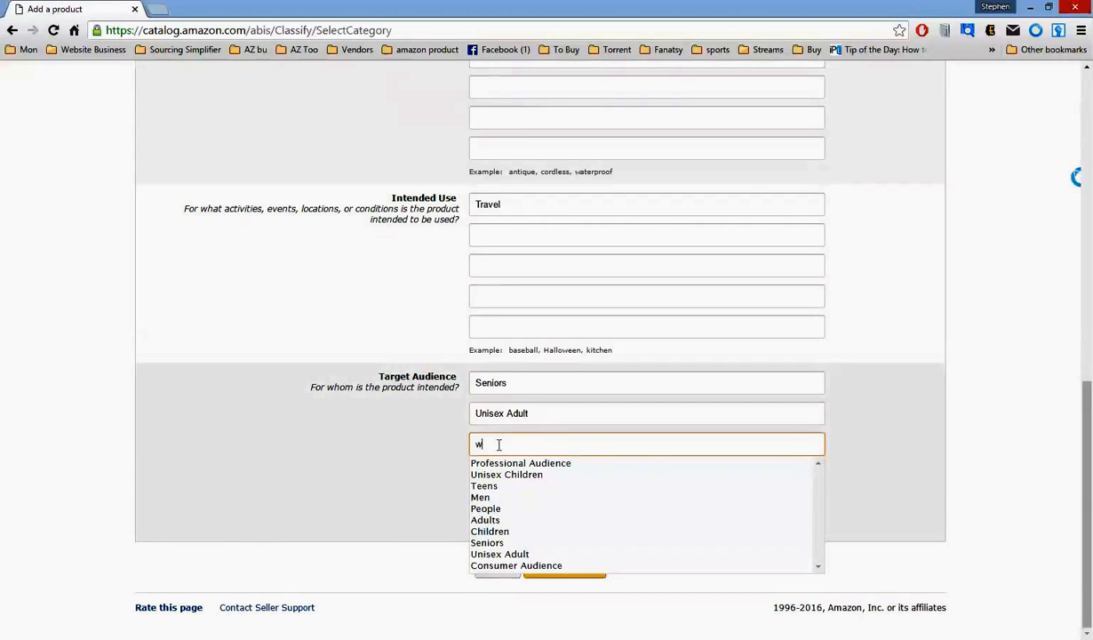
text(oman)
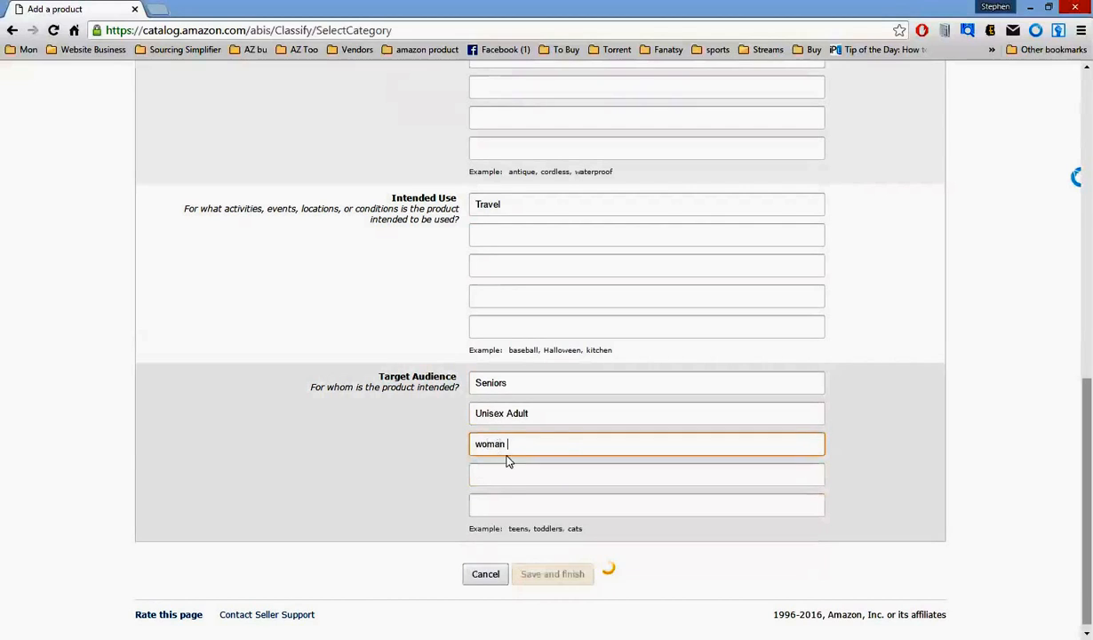
click(510, 478)
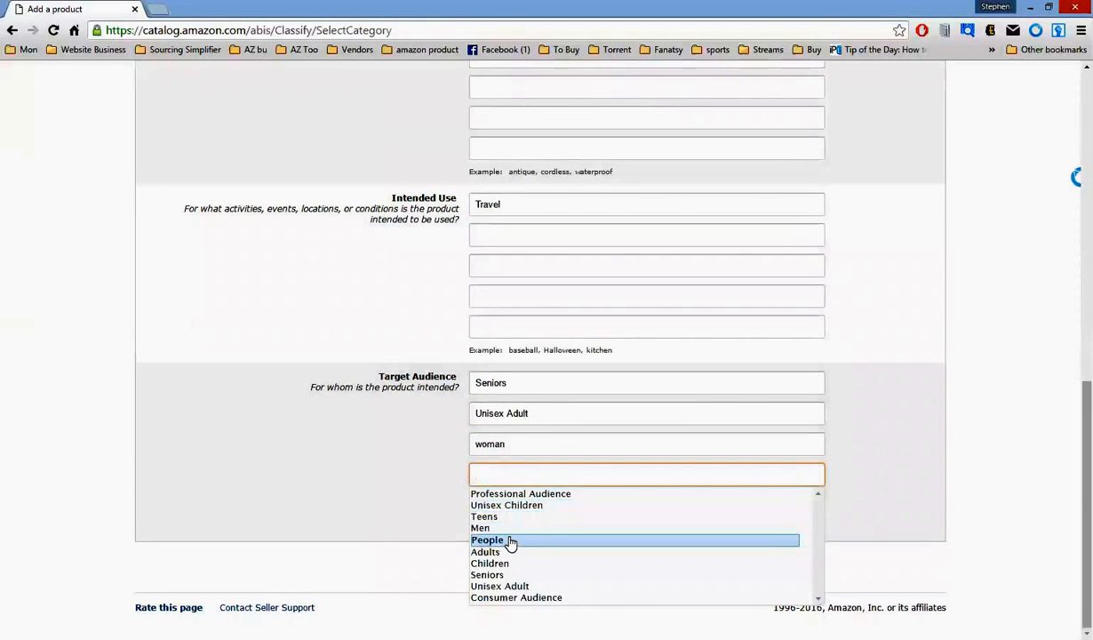
click(511, 540)
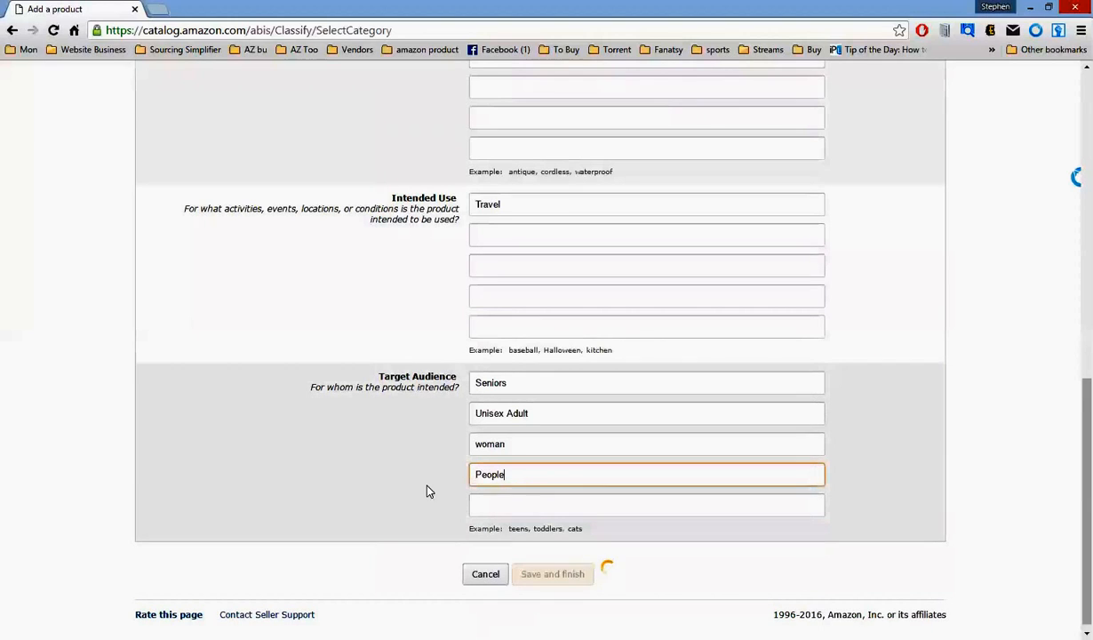
click(532, 505)
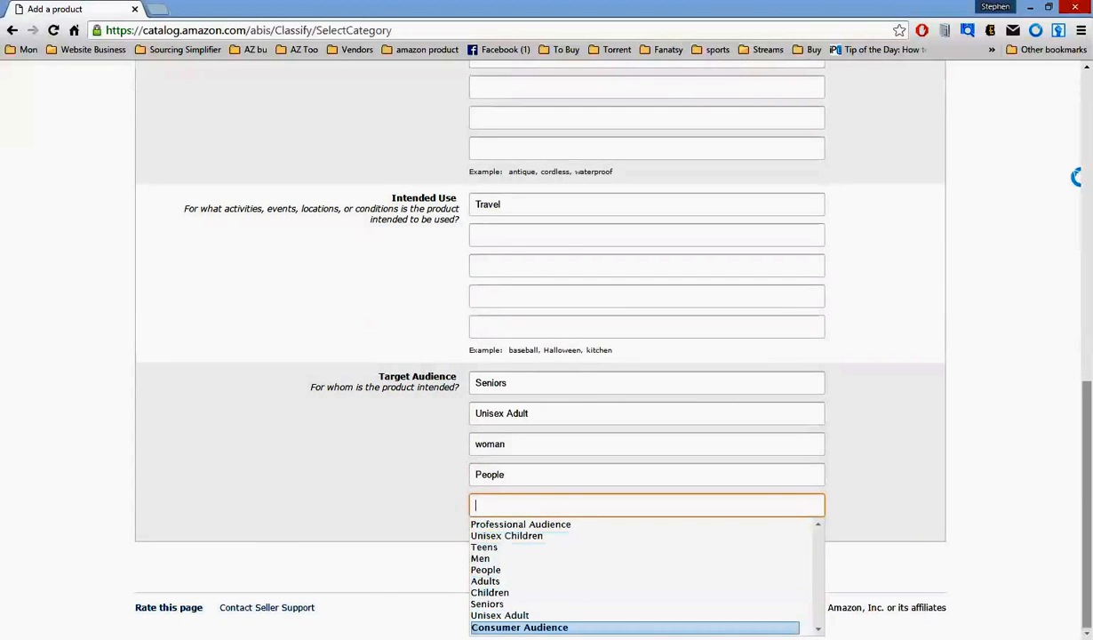
click(534, 627)
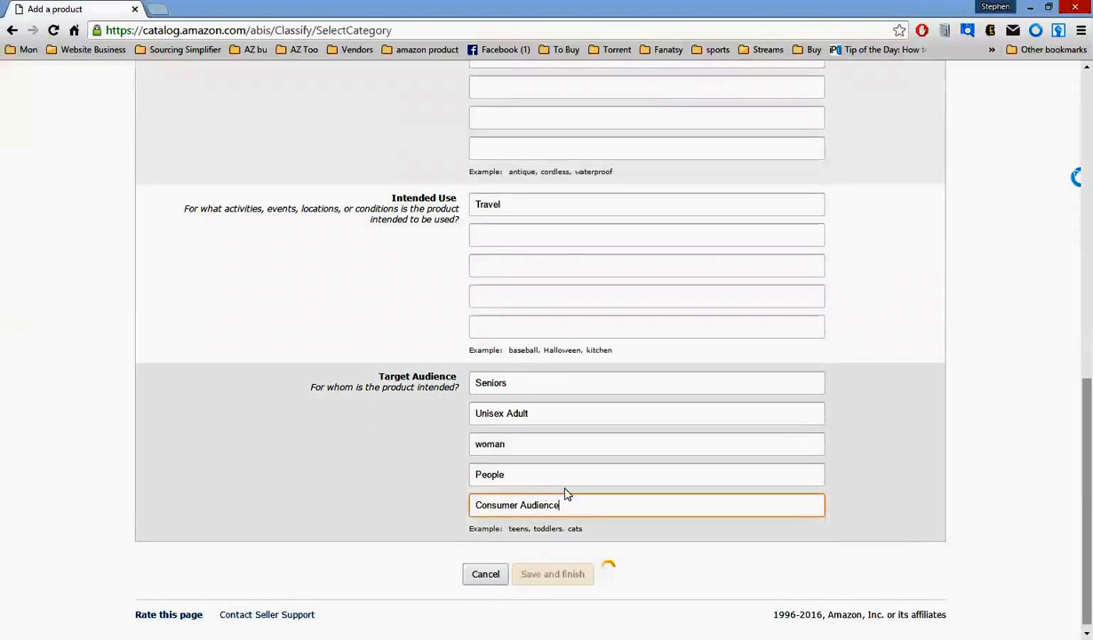
click(346, 516)
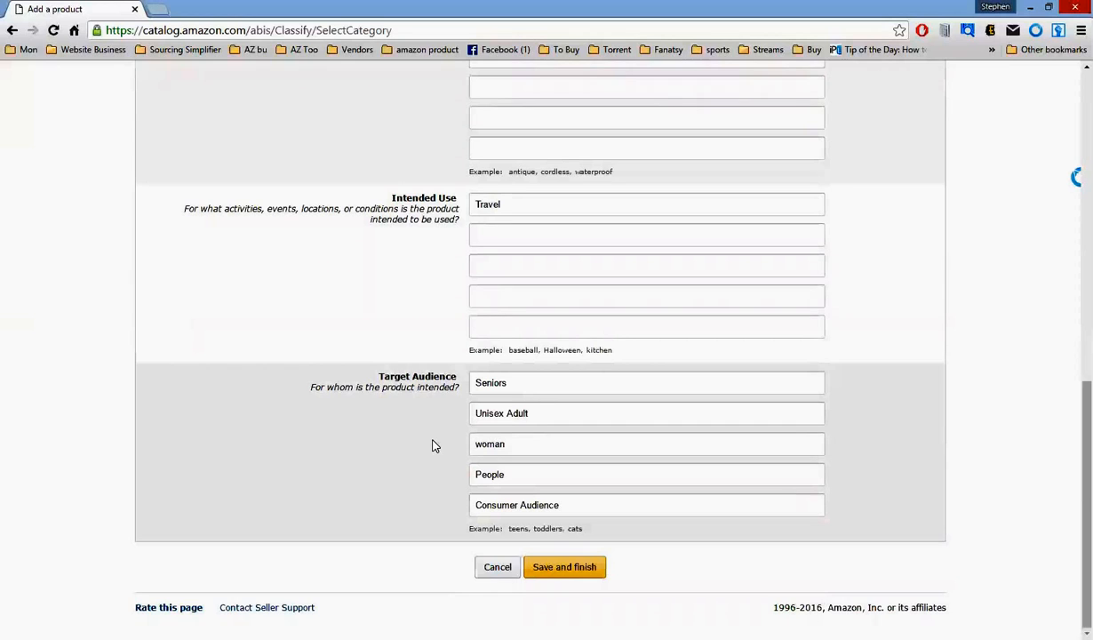
- Set the manufacturer's suggested retail price to $14.95 in the listing's additional details
scroll(435, 444, up, 3)
scroll(435, 444, down, 3)
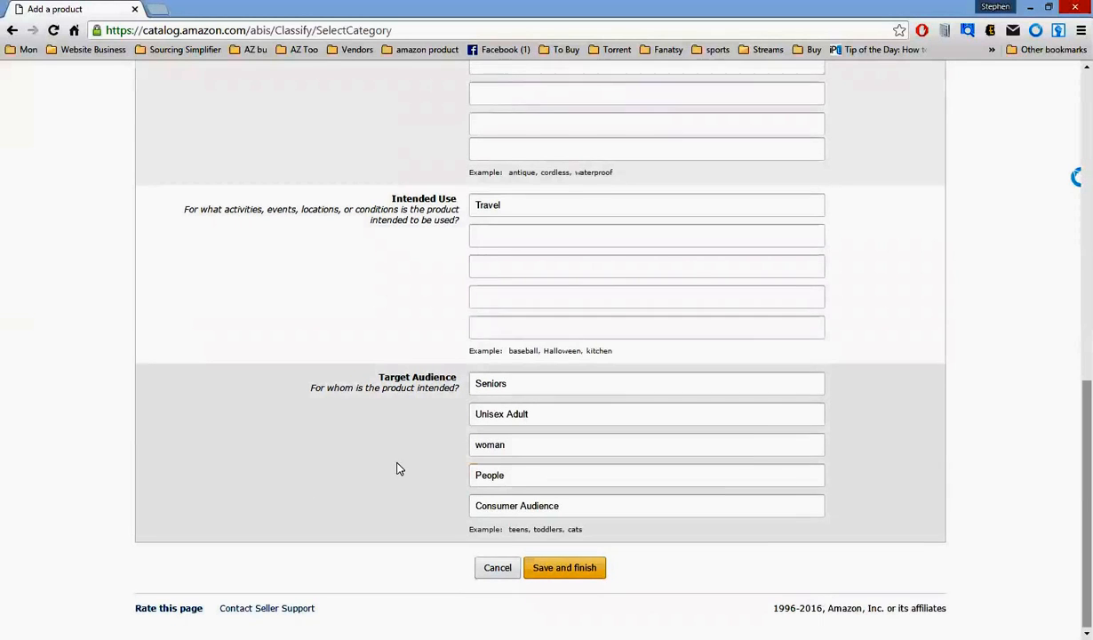
scroll(398, 466, up, 3)
scroll(398, 464, down, 2)
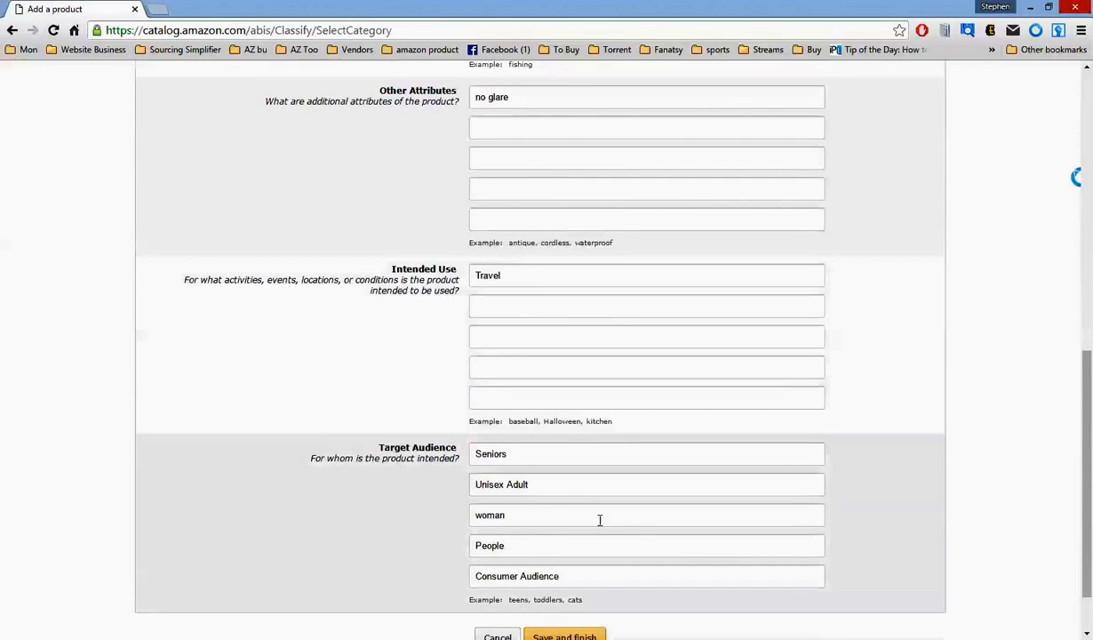
scroll(553, 502, up, 7)
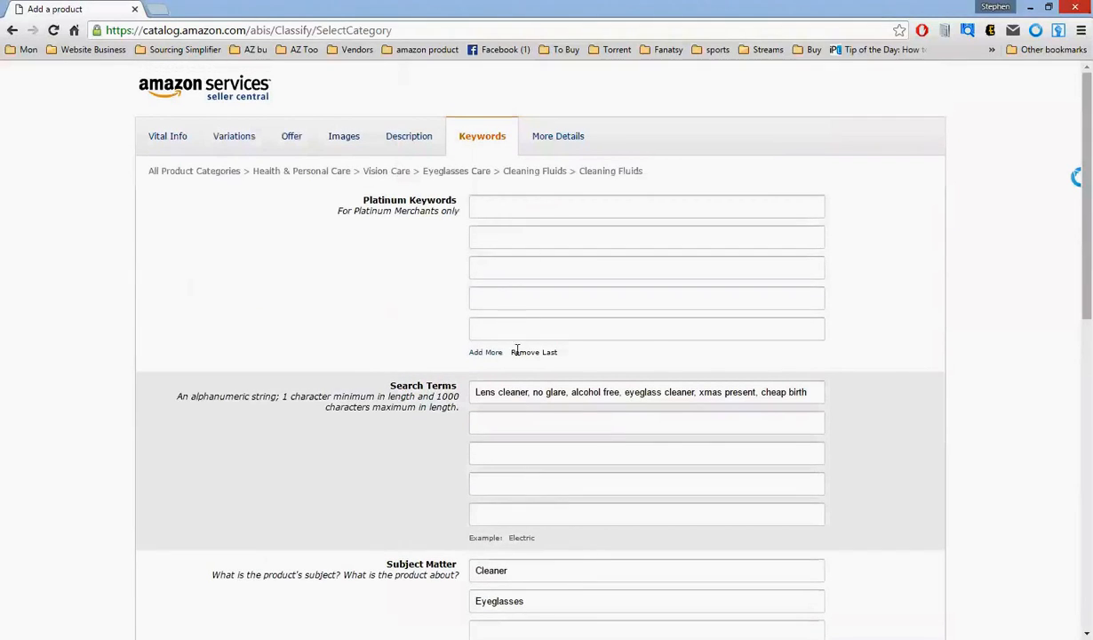
click(560, 139)
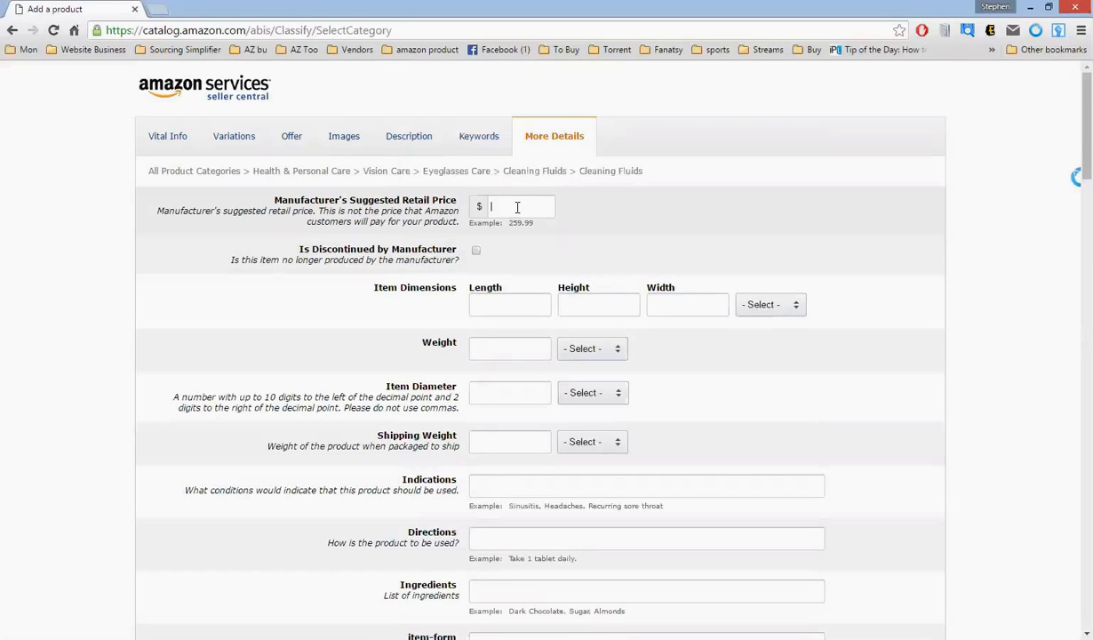
text(.95)
- Set the item dimensions to length 6, height 2 and width 2, measured in inches
scroll(568, 226, down, 1)
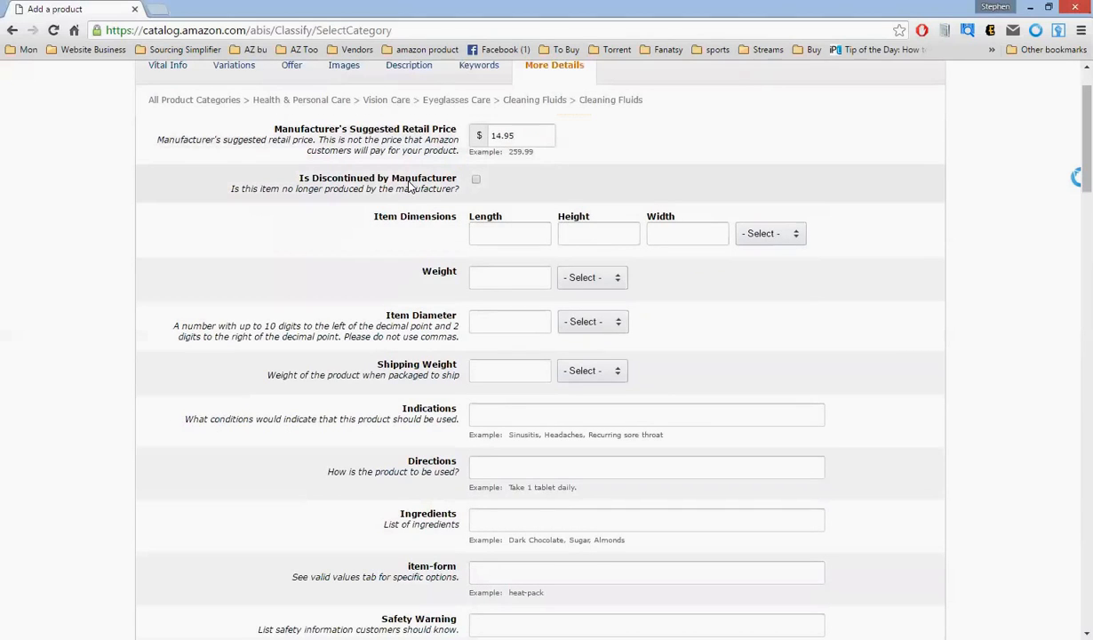
scroll(504, 201, down, 2)
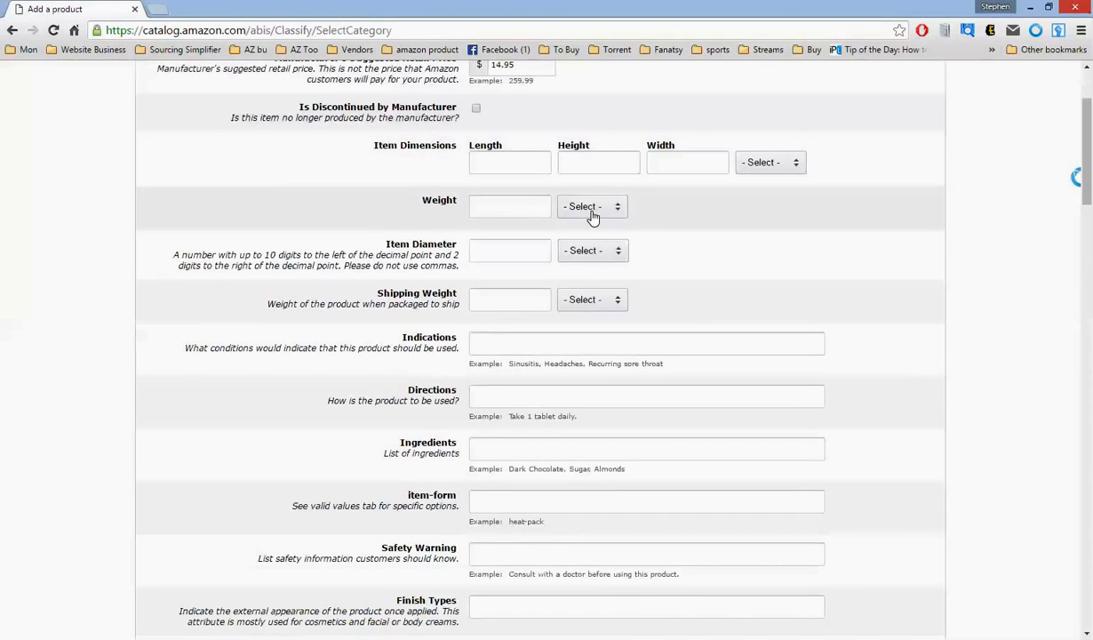
click(533, 163)
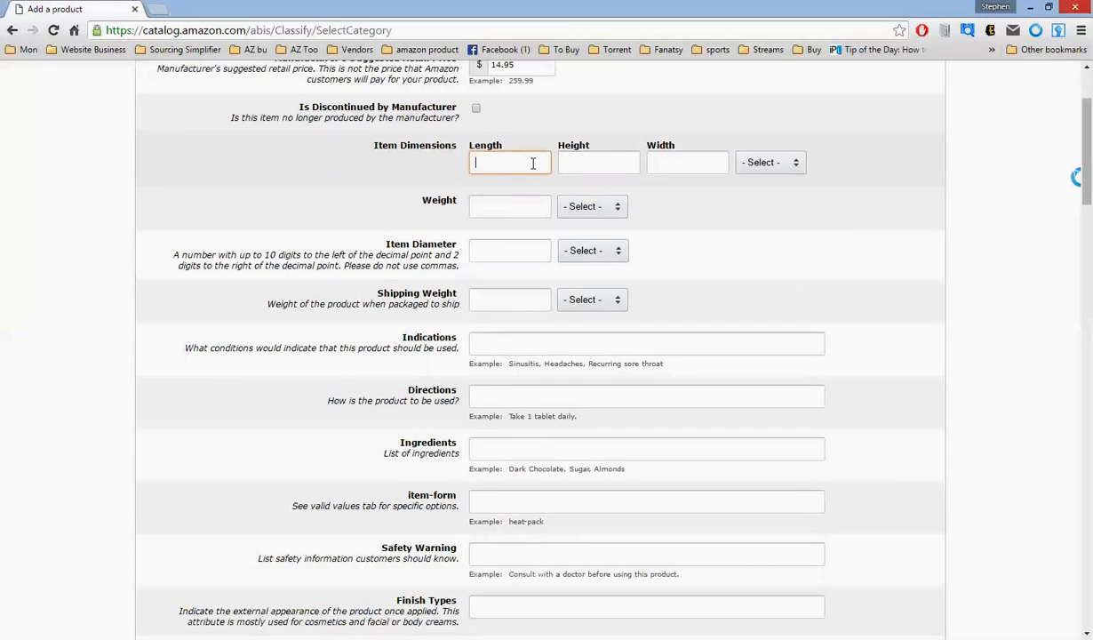
key(Tab)
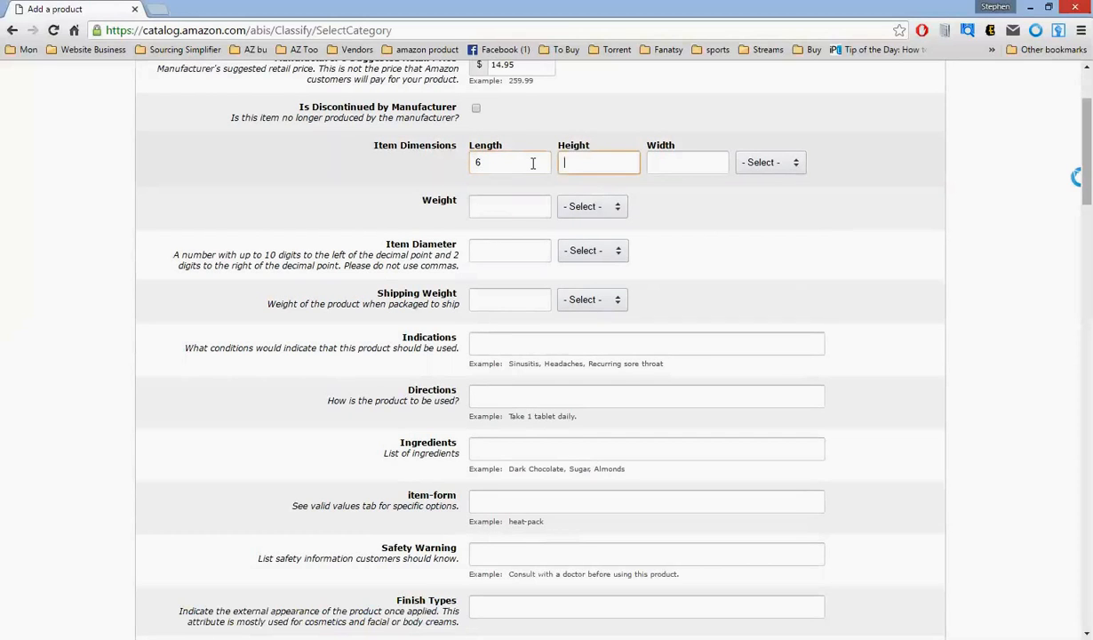
text(2)
key(Tab)
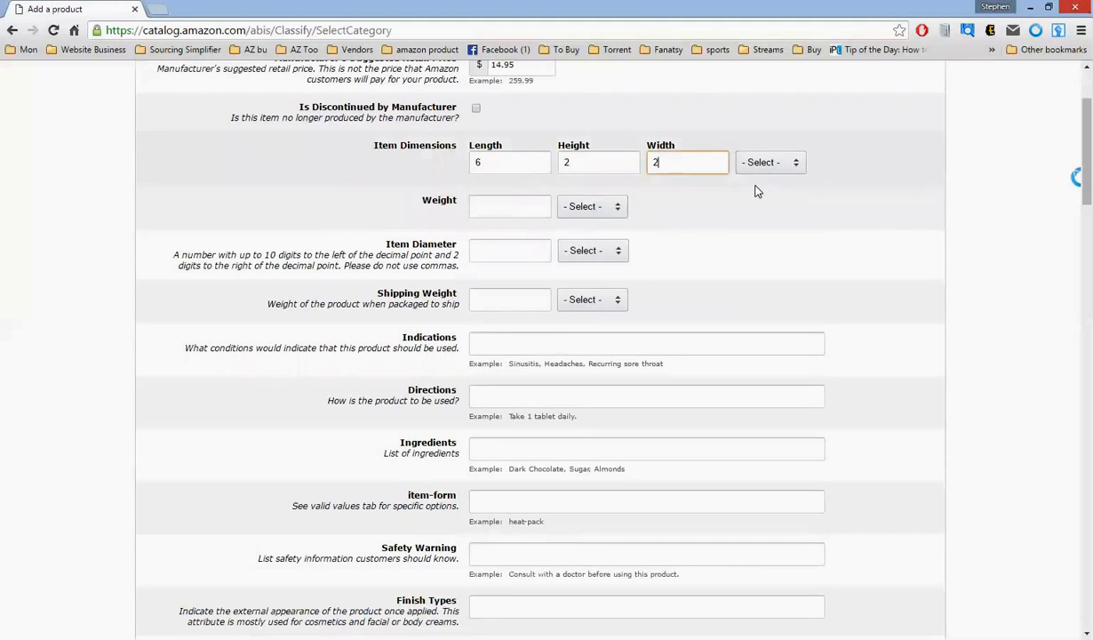
click(771, 163)
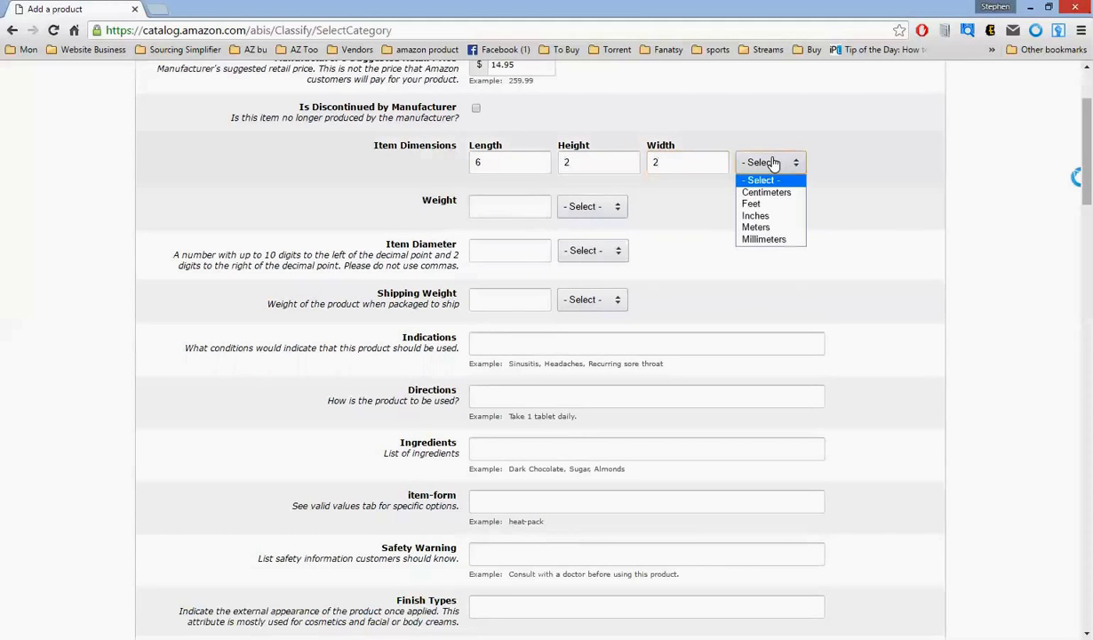
click(755, 215)
- Set the item's weight to 9 ounces
click(487, 204)
text(9)
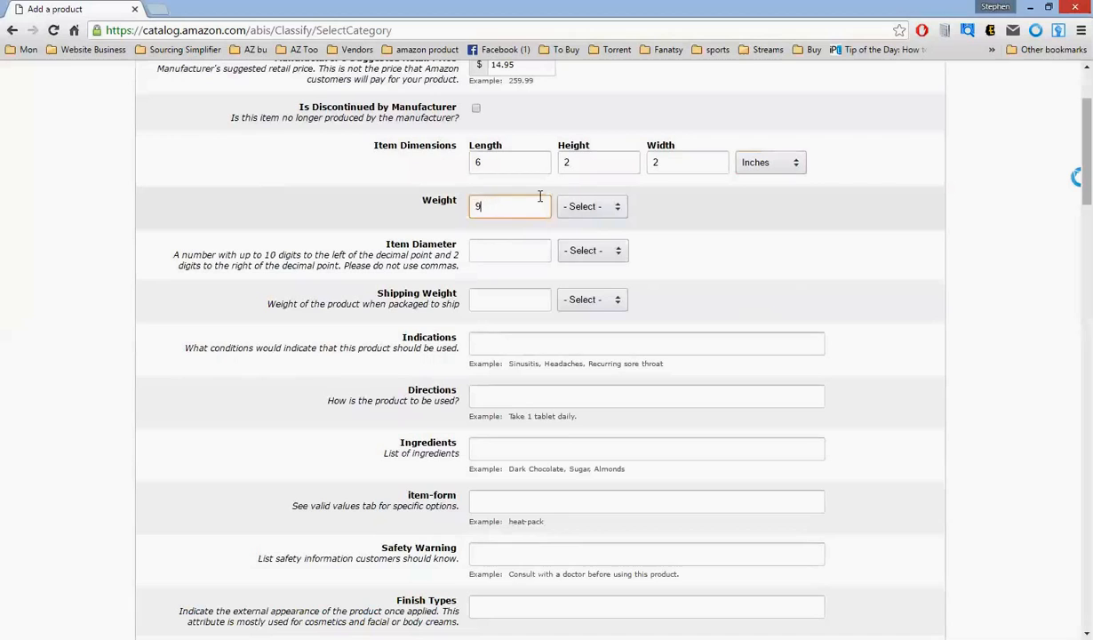
click(573, 212)
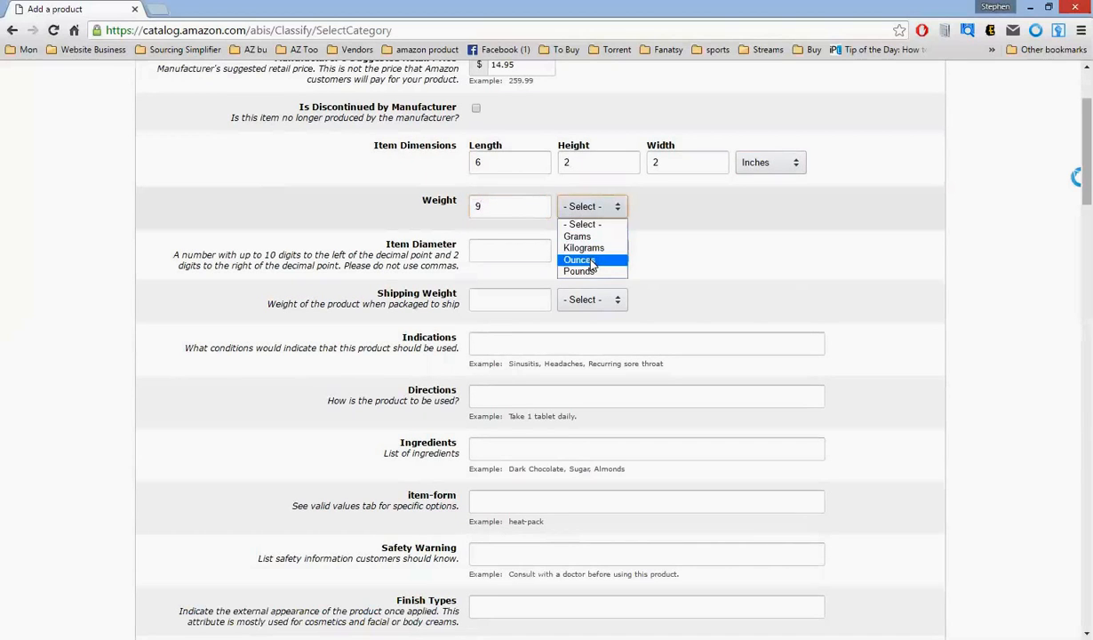
click(579, 260)
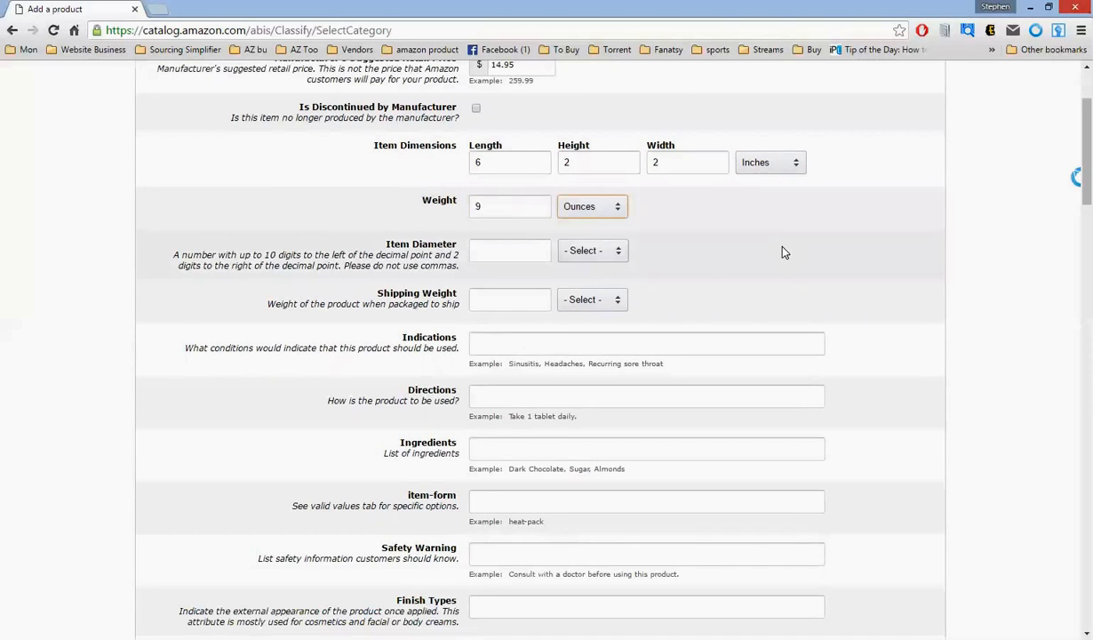
- Set the product's shipping weight to 13 ounces, leaving the item diameter empty
scroll(773, 254, down, 3)
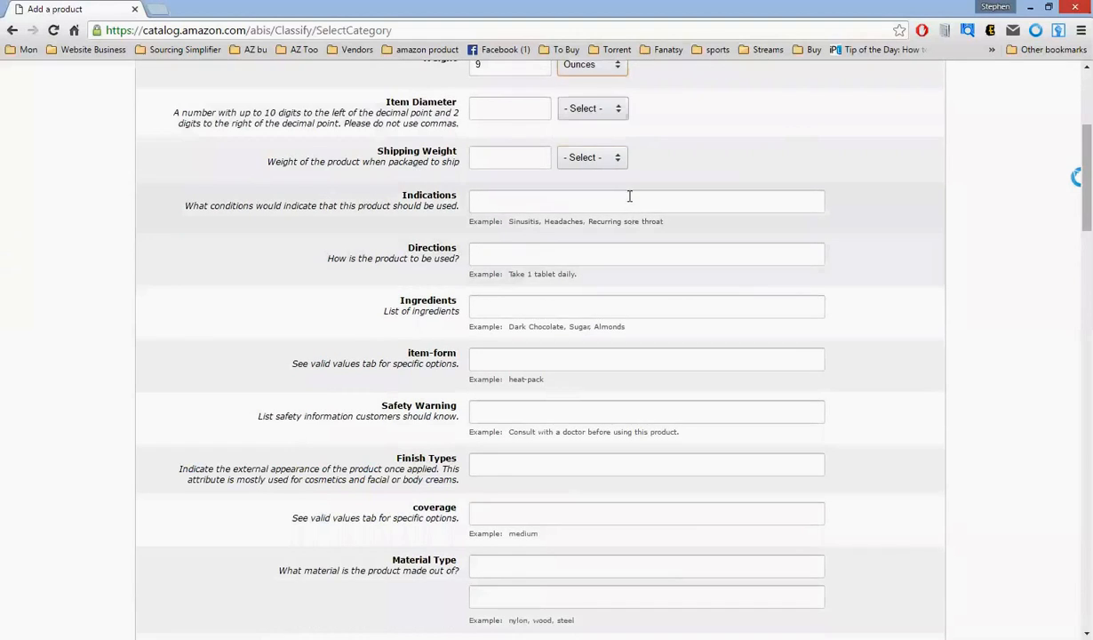
scroll(387, 199, up, 2)
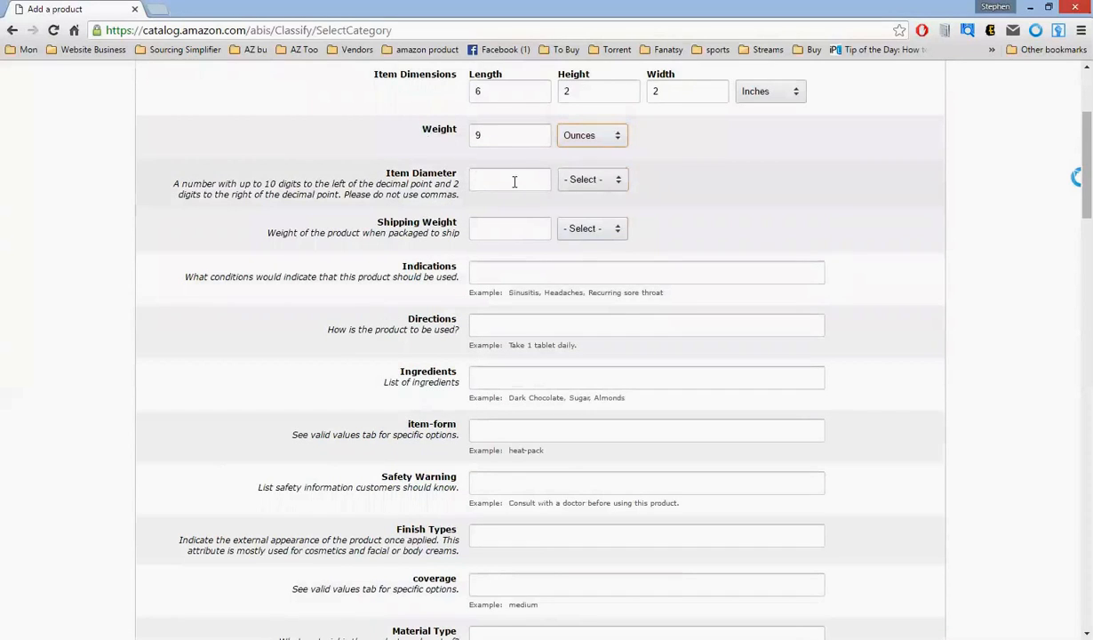
click(518, 227)
text(13)
click(573, 230)
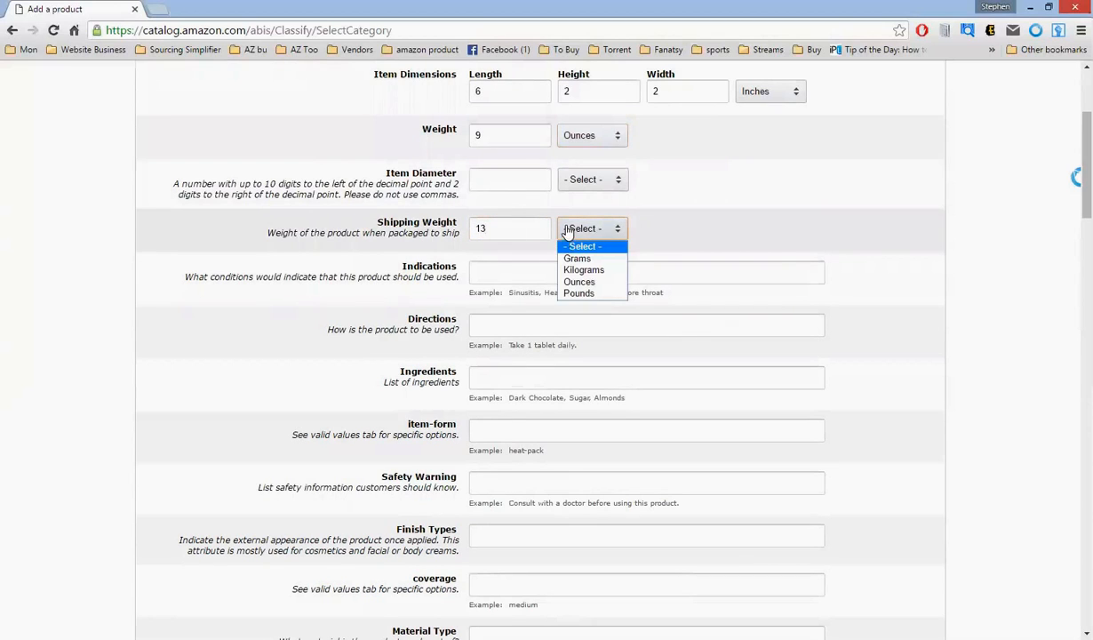
click(578, 281)
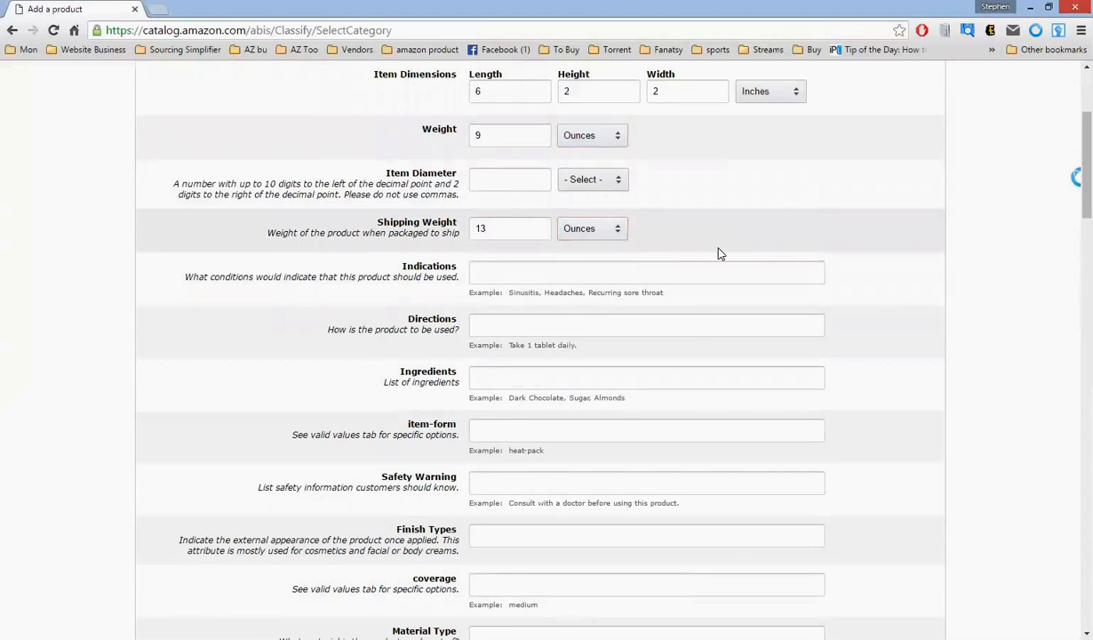
- Enter 'Spray and wipe' as the product's directions, leaving the indications and ingredients empty
scroll(649, 241, down, 1)
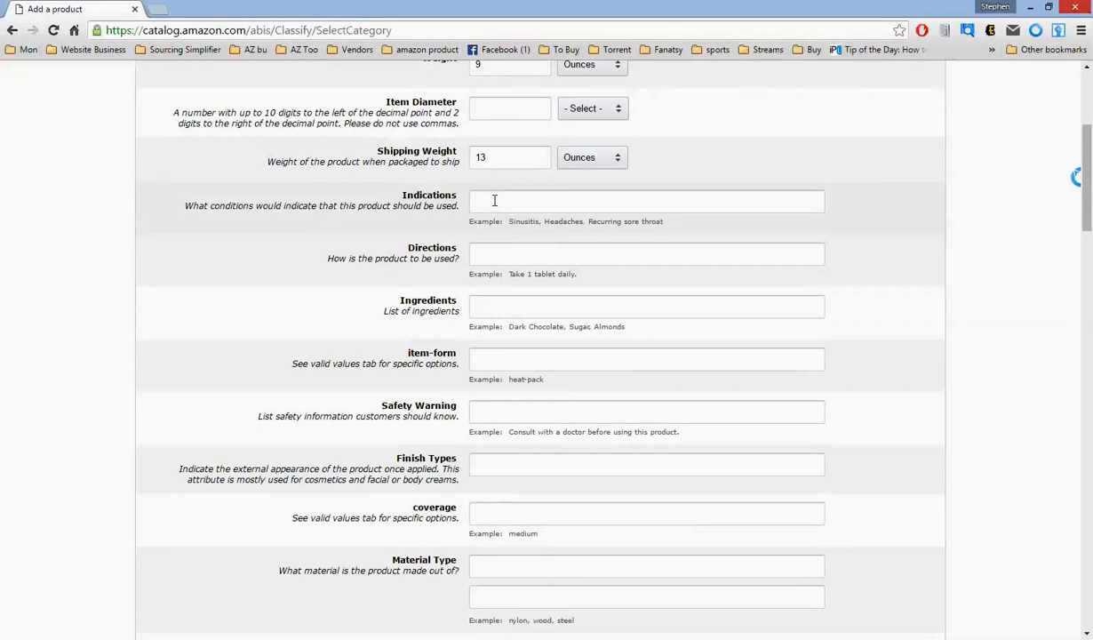
scroll(495, 201, down, 1)
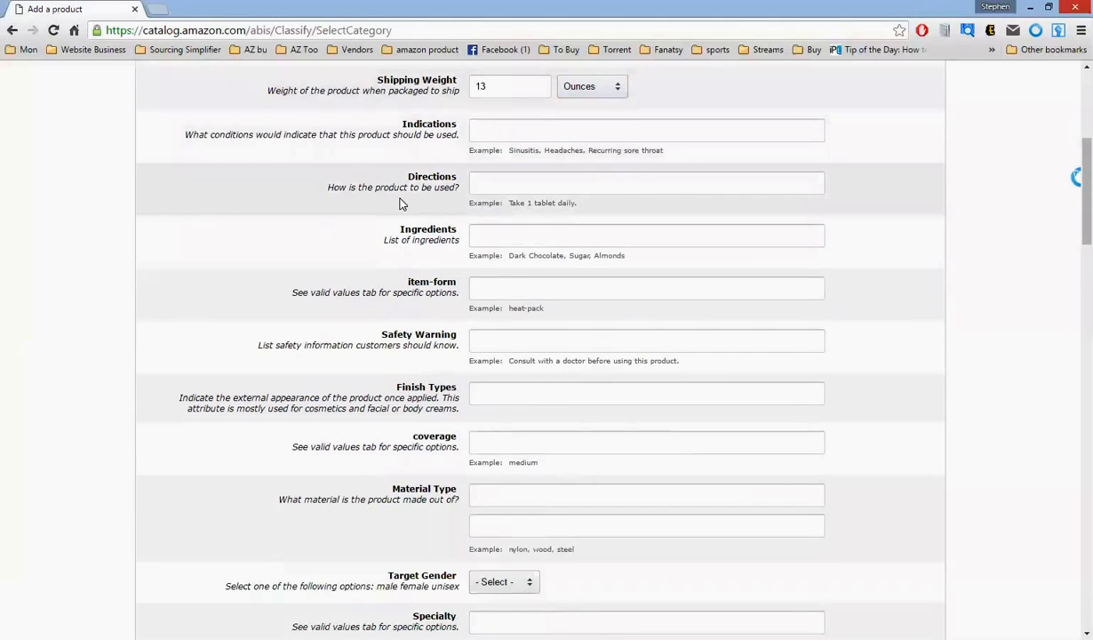
click(510, 183)
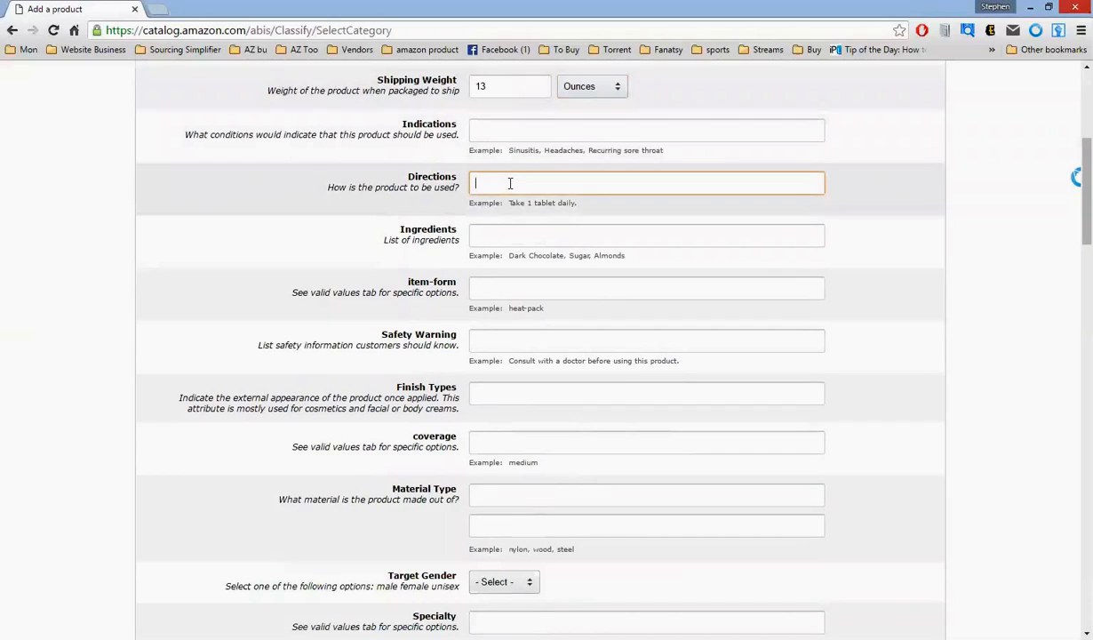
text(Spray and wipe)
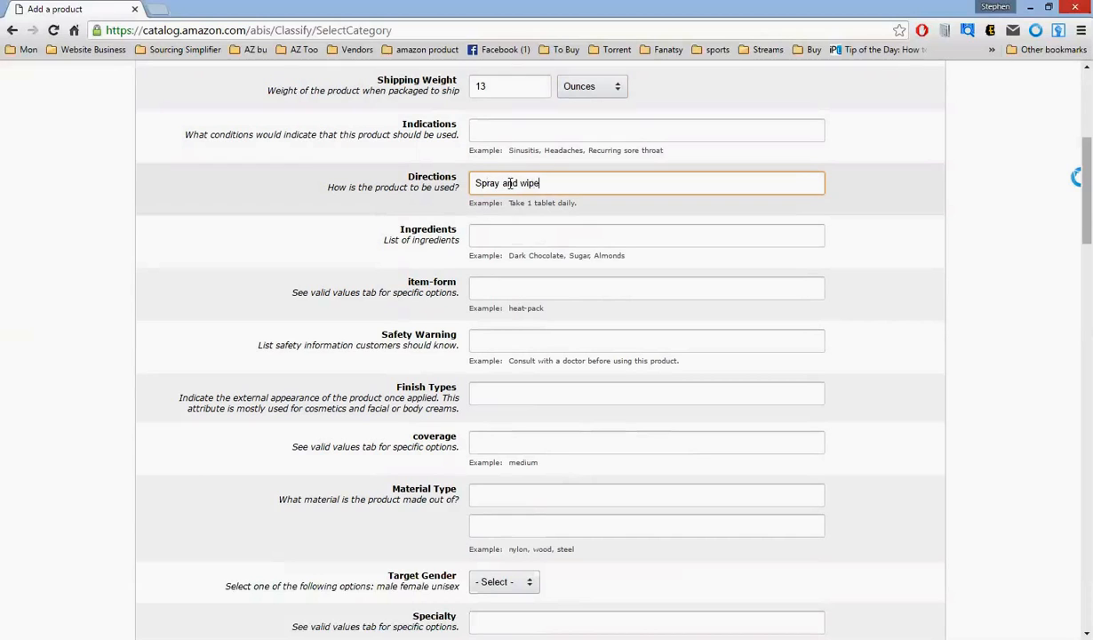
click(508, 239)
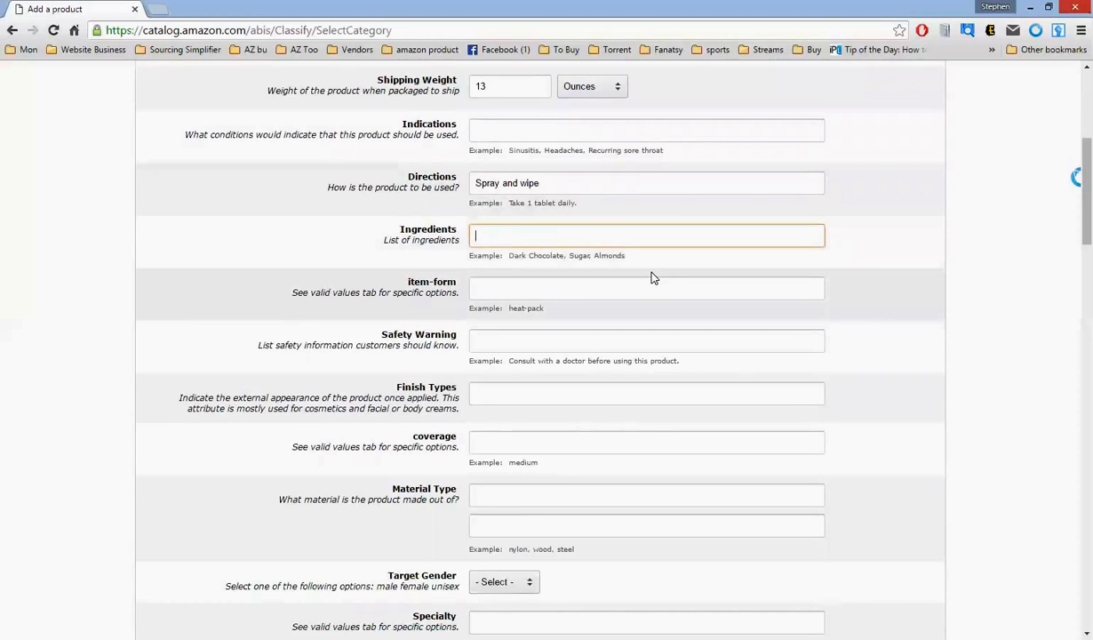
- Set the product's target gender to female, leaving the item form, safety warning, finish, coverage and material fields empty
scroll(651, 285, down, 1)
scroll(631, 293, down, 1)
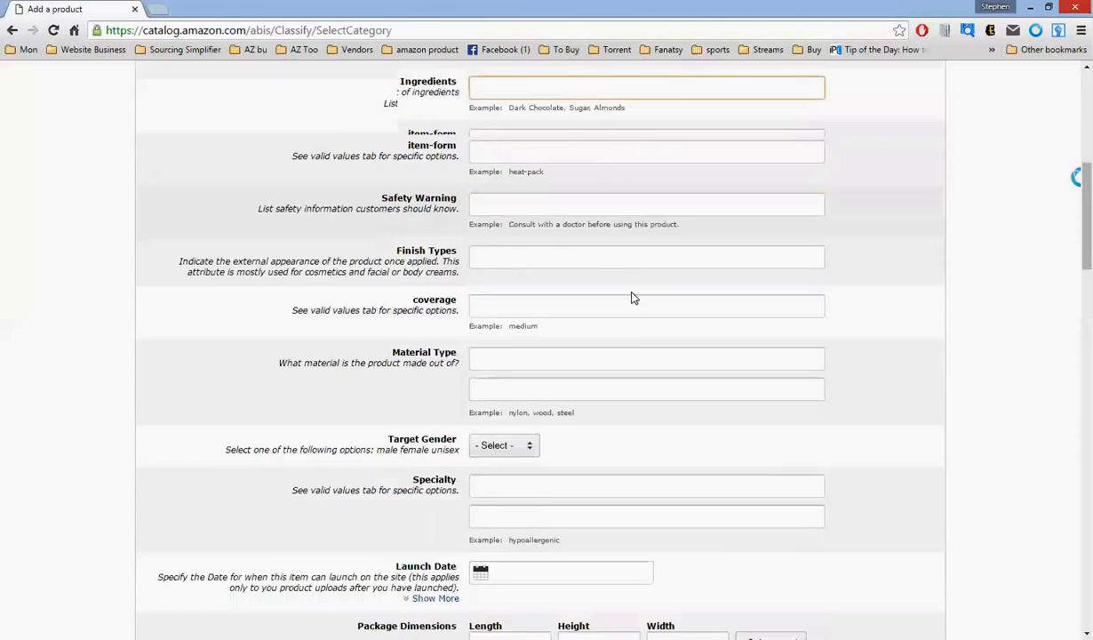
scroll(630, 289, down, 1)
scroll(635, 283, down, 2)
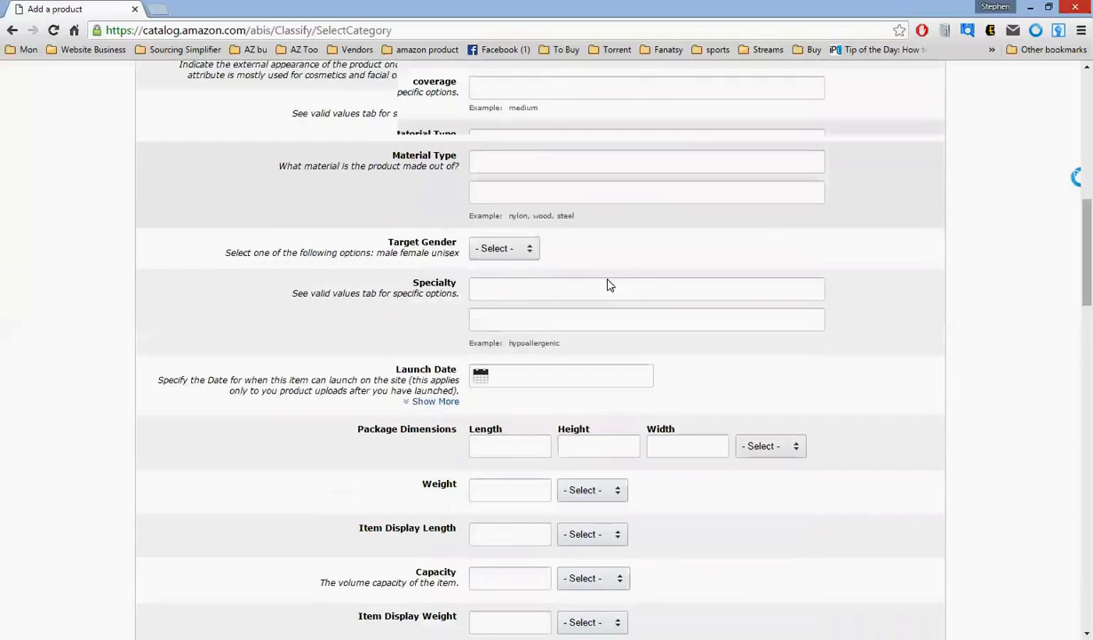
click(513, 226)
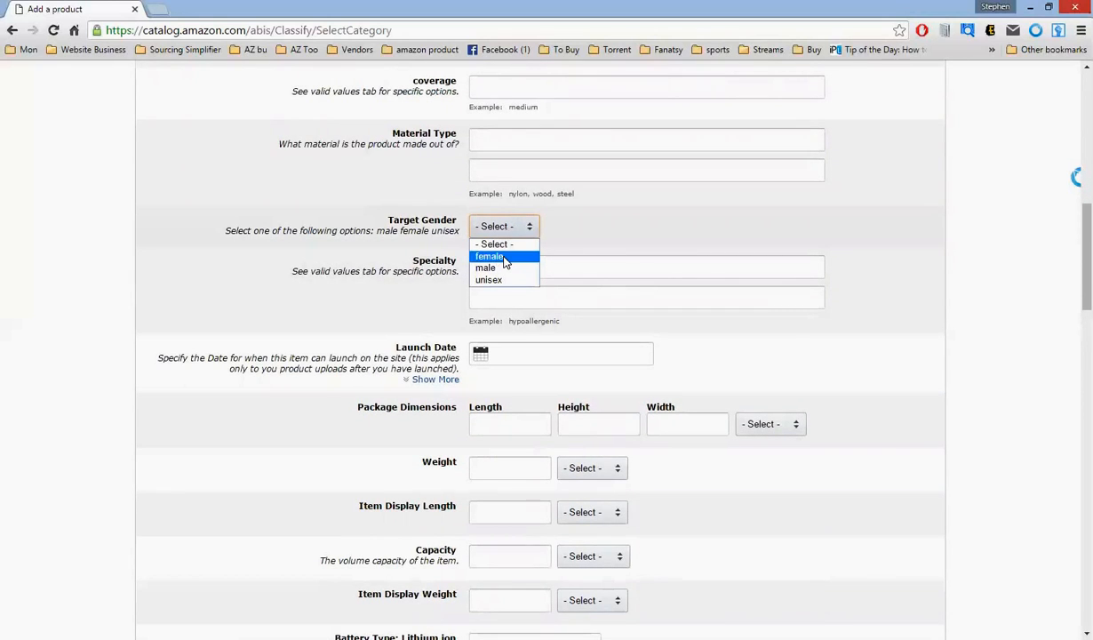
click(505, 257)
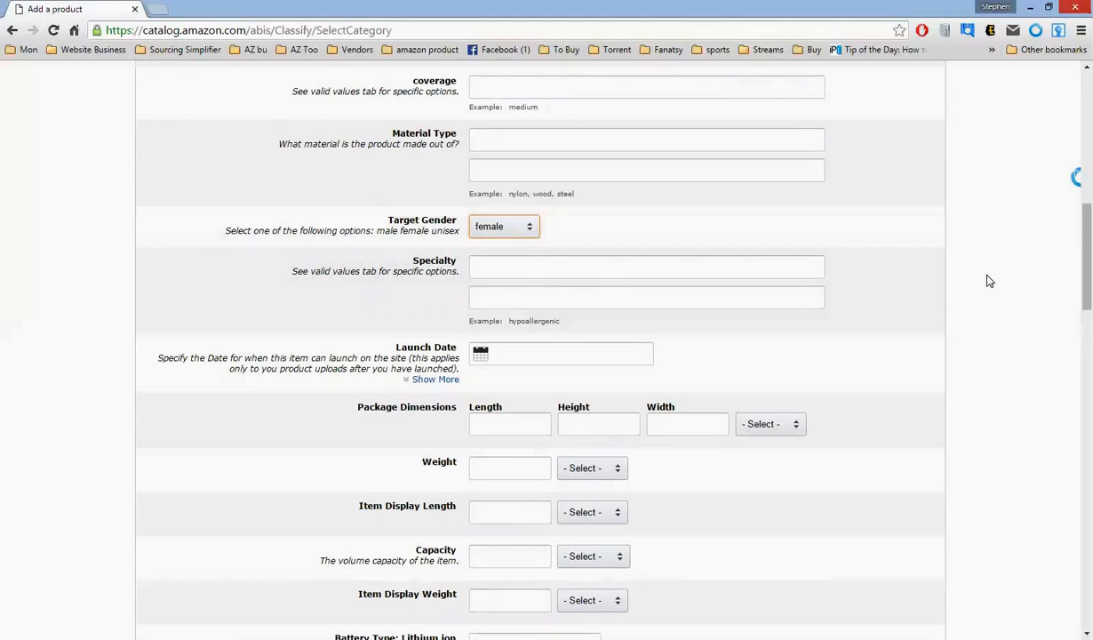
click(613, 208)
- Set the package dimensions to length 6, height 2 and width 2, measured in inches
scroll(424, 216, down, 2)
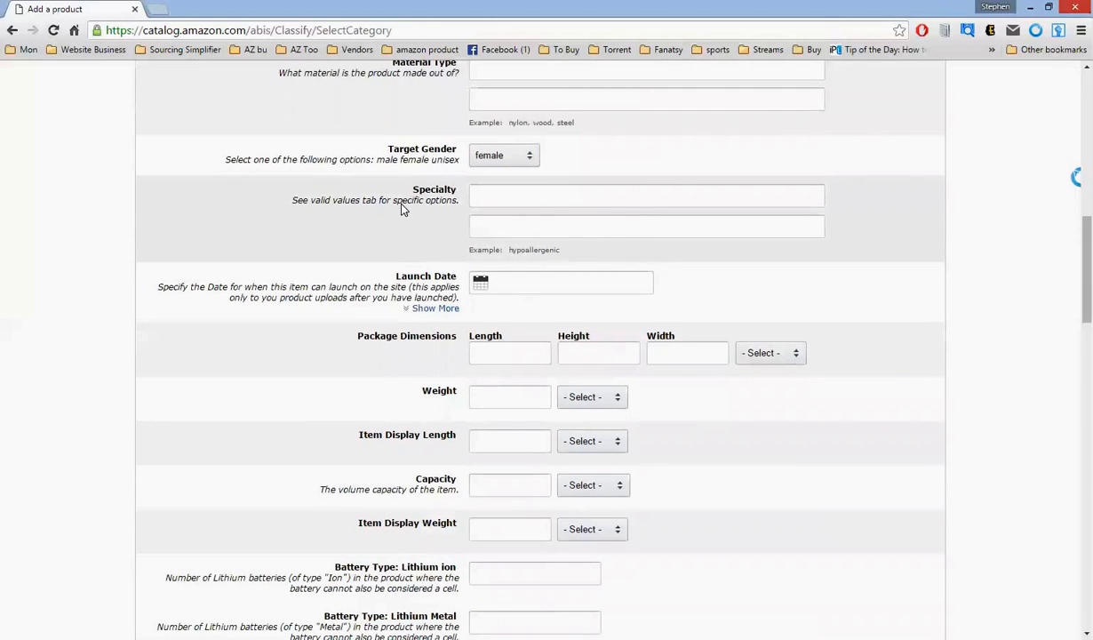
scroll(414, 209, down, 3)
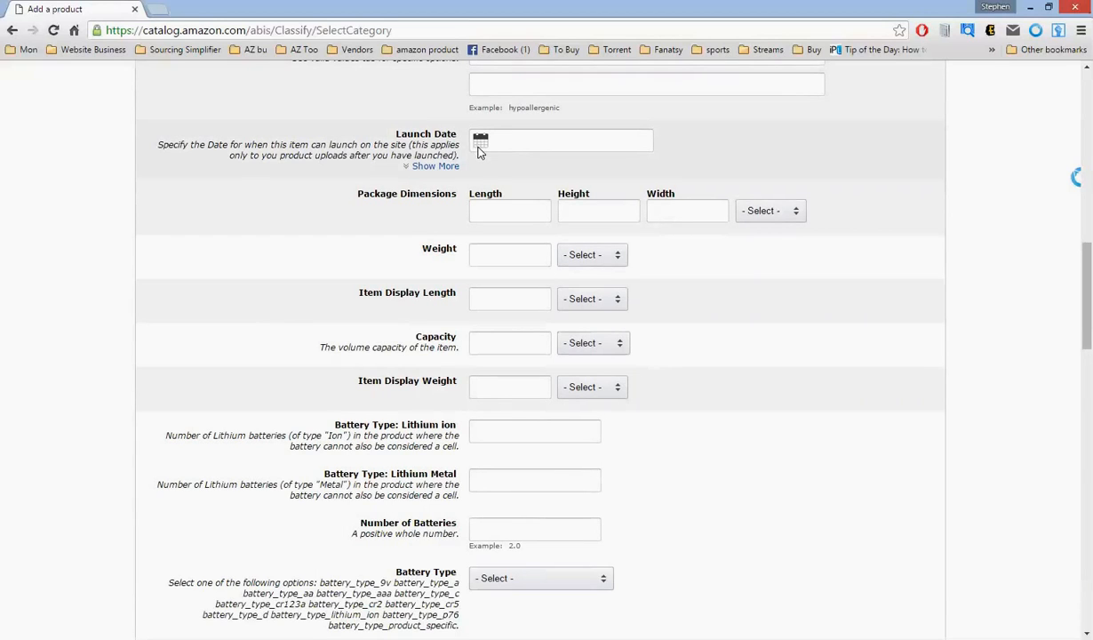
click(516, 213)
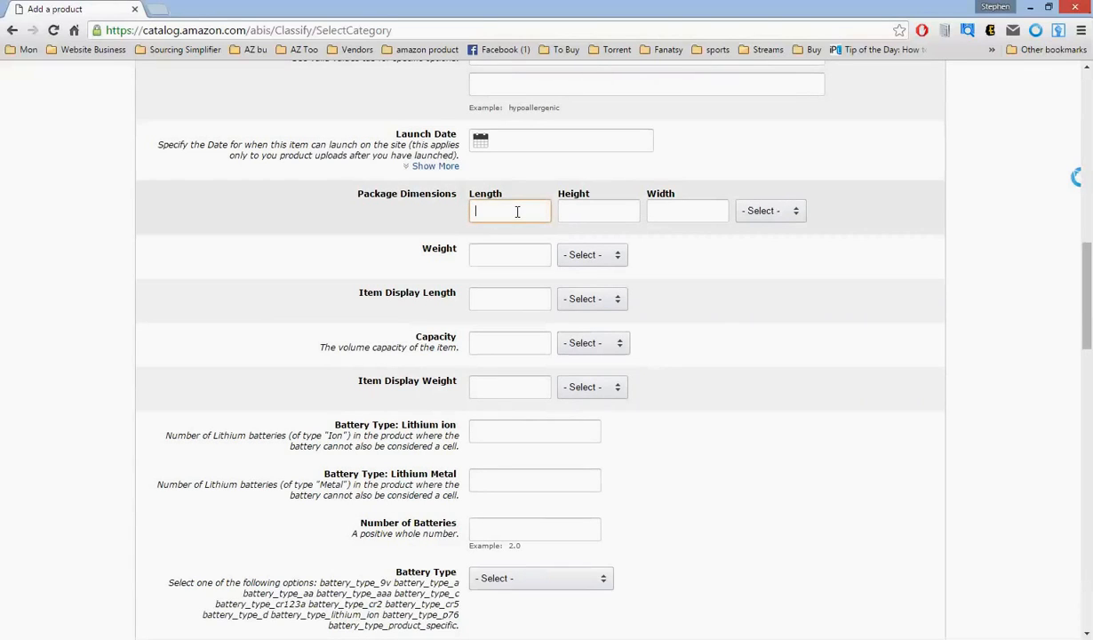
text(6)
click(582, 212)
text(2)
click(656, 213)
text(2)
click(769, 213)
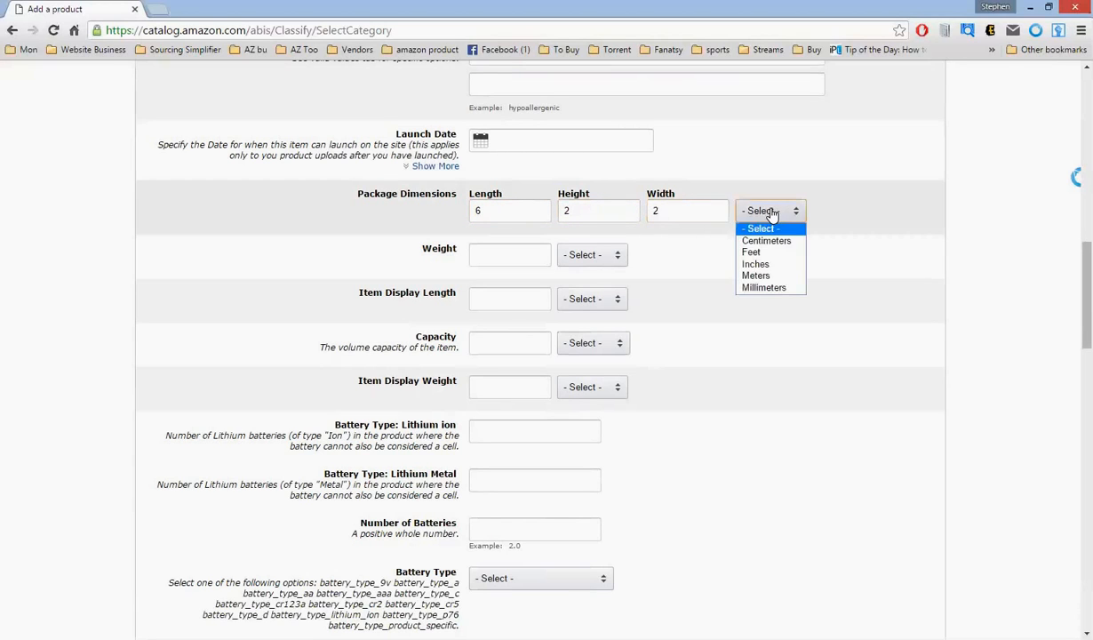
click(771, 265)
- Set the weight below the package dimensions to 13 and choose its unit of measure
click(508, 252)
text(13)
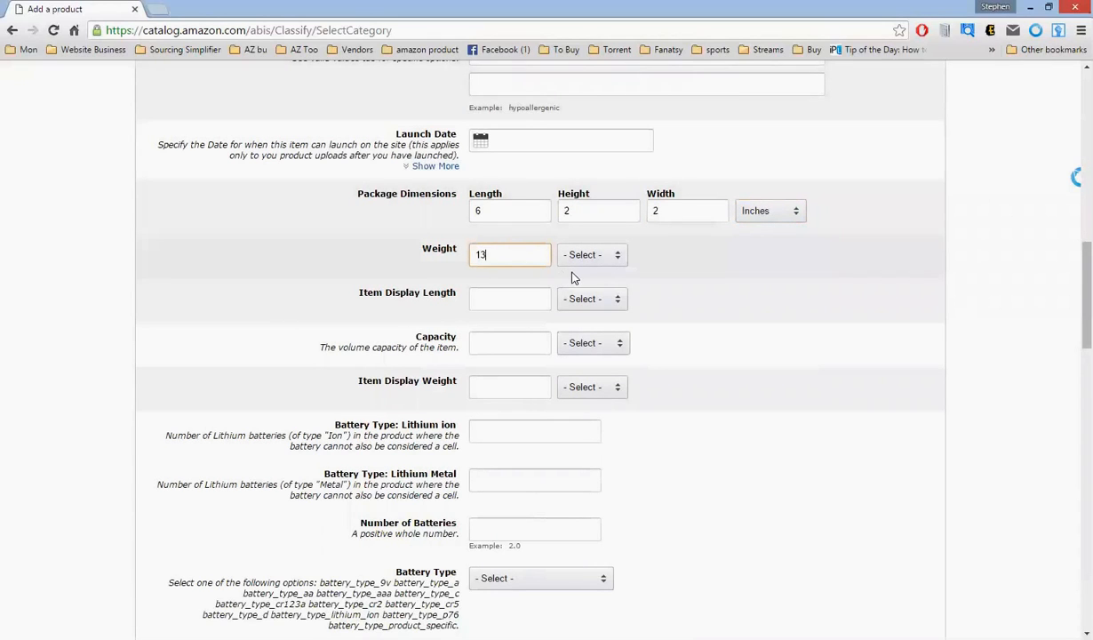
click(612, 255)
click(587, 307)
- Assign the product to the departments unisex-adult, womens and mens, leaving the remaining department entries and the battery fields empty
scroll(783, 323, down, 4)
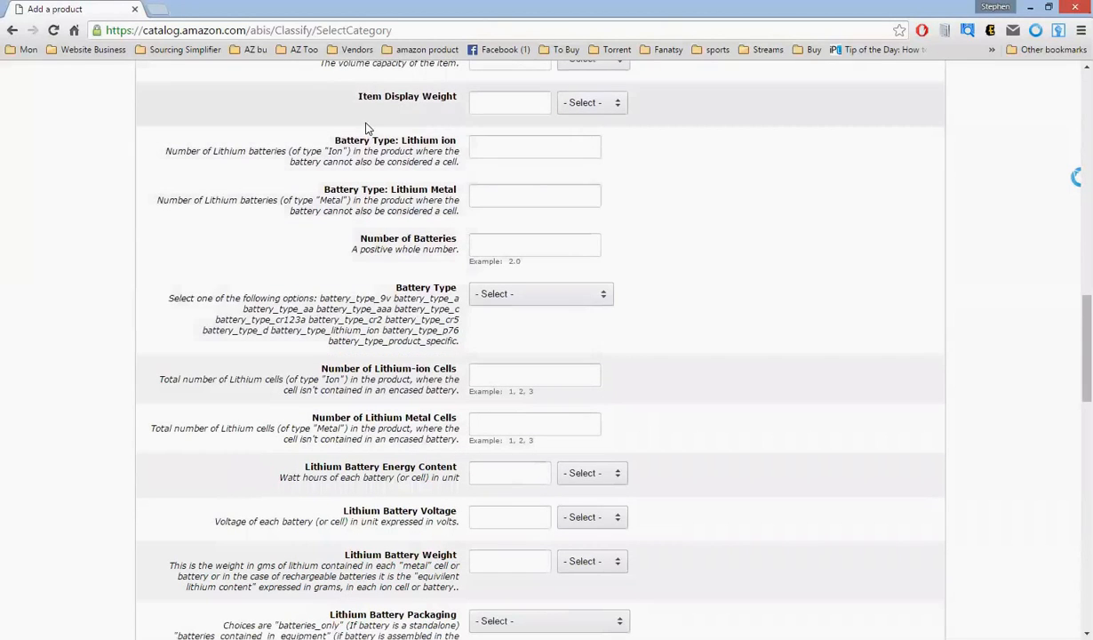
scroll(708, 277, down, 1)
scroll(708, 277, down, 5)
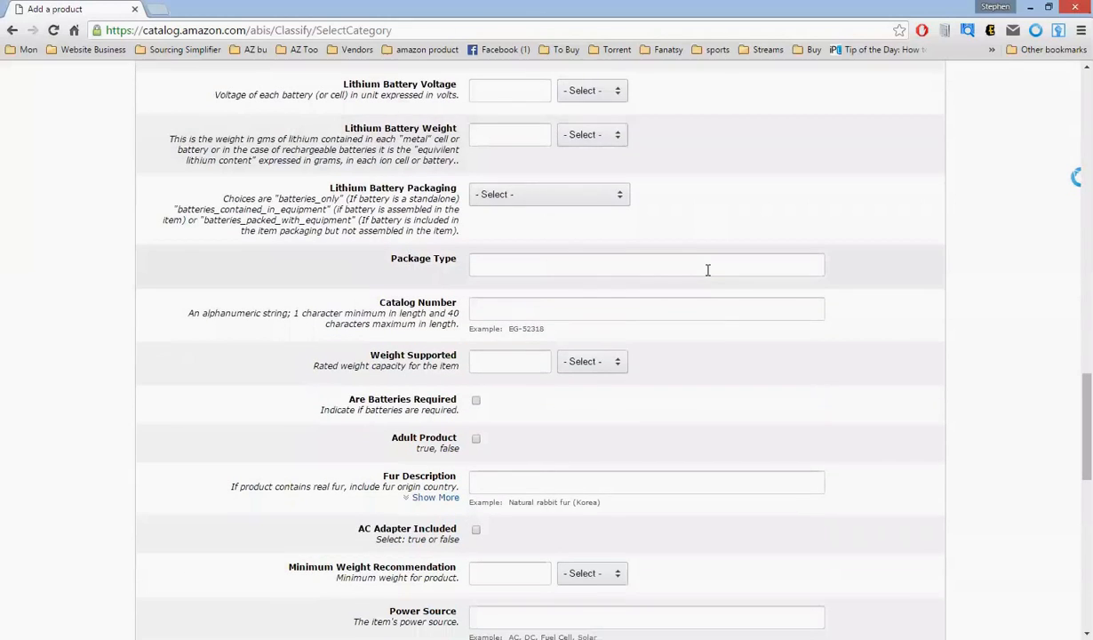
scroll(708, 273, down, 1)
scroll(708, 277, down, 3)
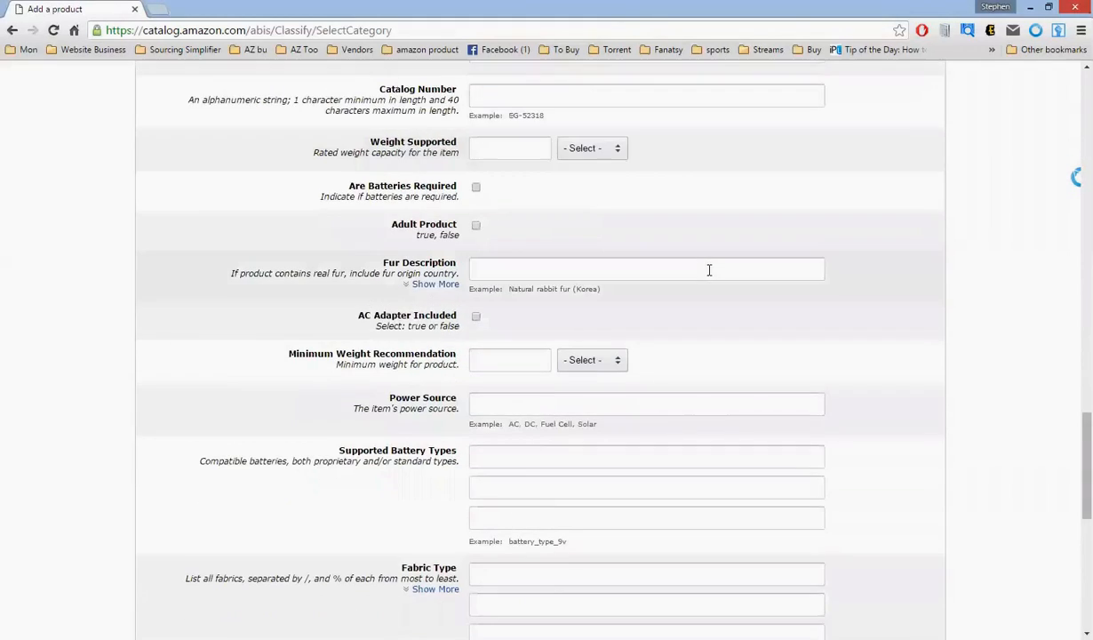
scroll(708, 271, down, 3)
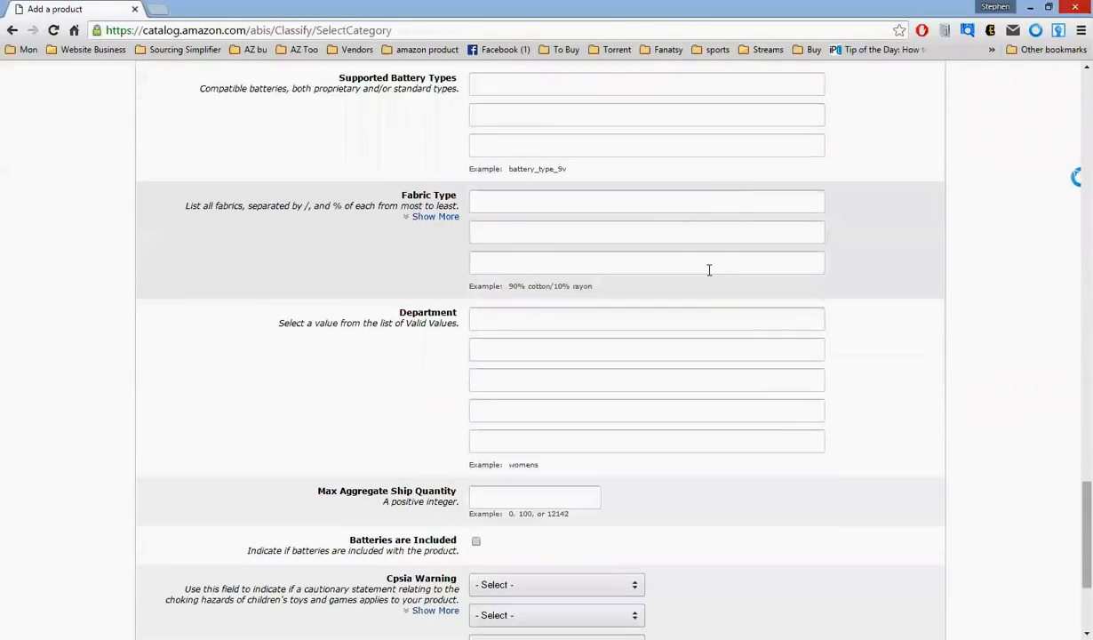
click(515, 266)
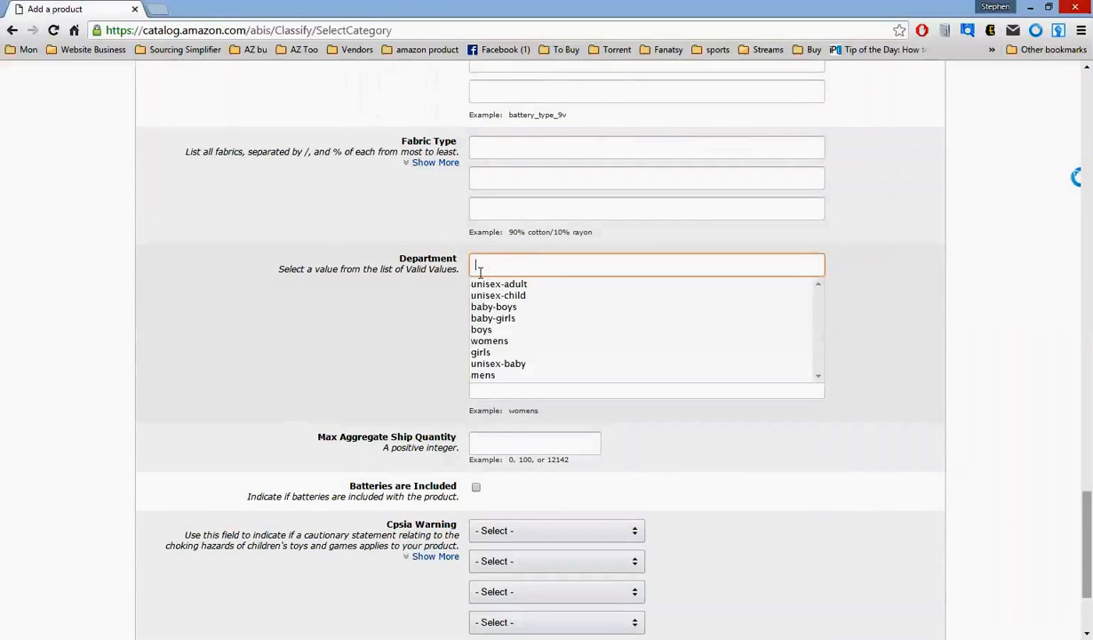
click(513, 286)
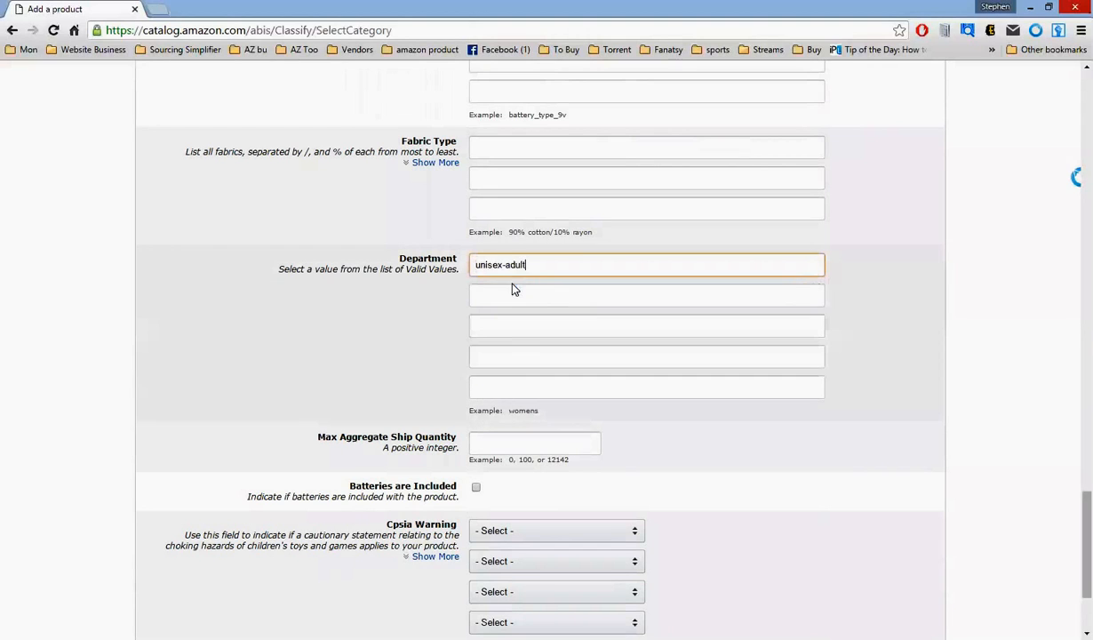
click(508, 294)
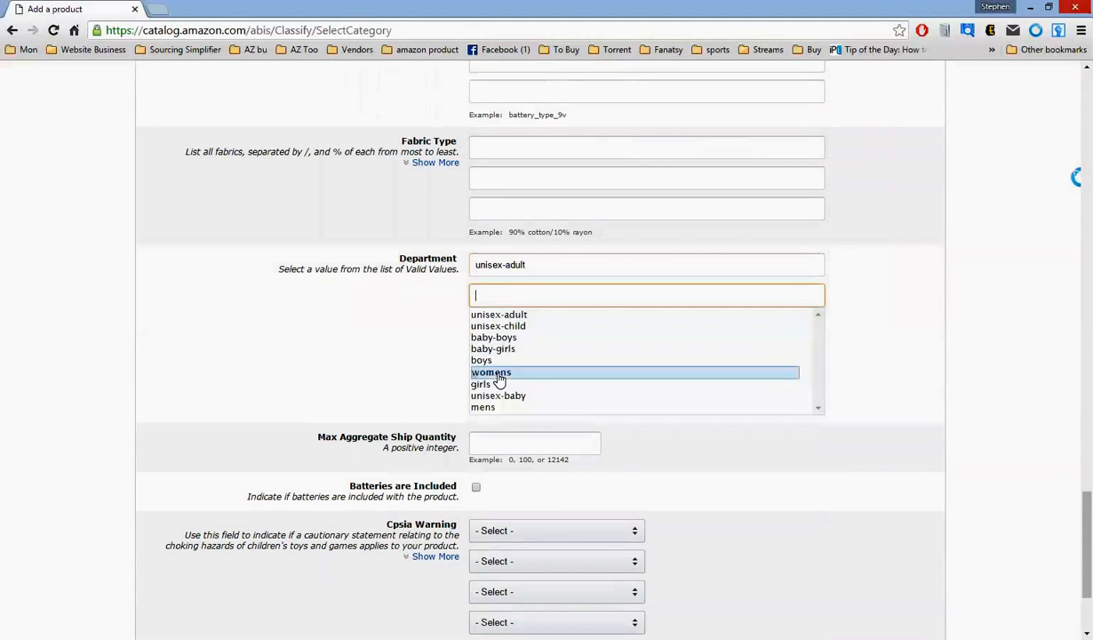
click(500, 374)
click(511, 325)
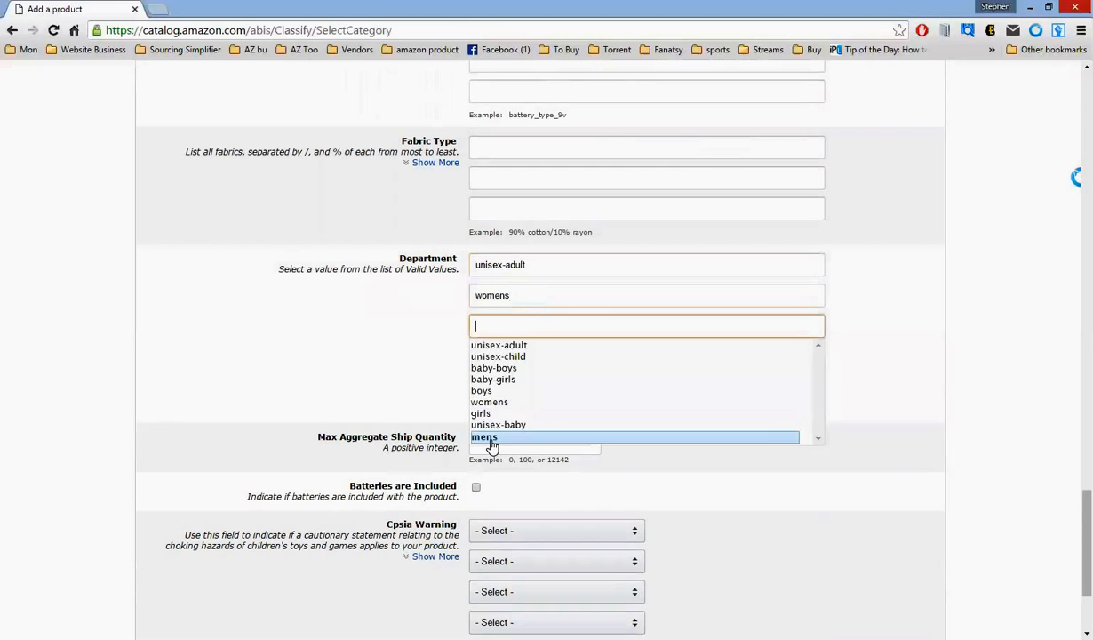
click(487, 436)
click(509, 354)
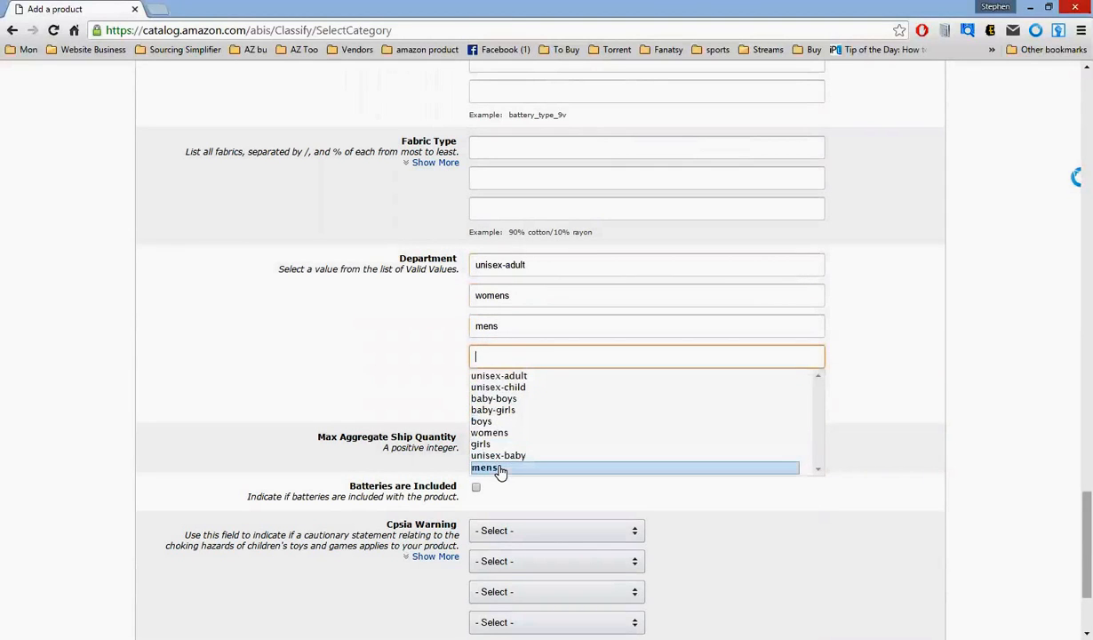
click(419, 374)
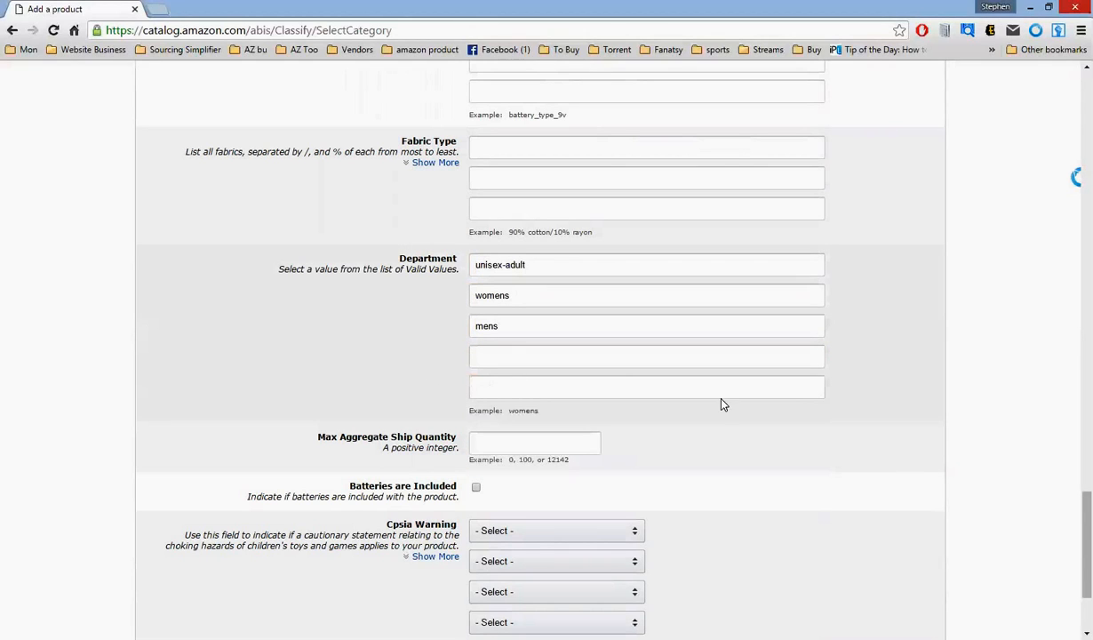
- Look over the last optional fields down to the CPSIA warning description, leaving the maximum aggregate ship quantity empty
scroll(868, 402, down, 3)
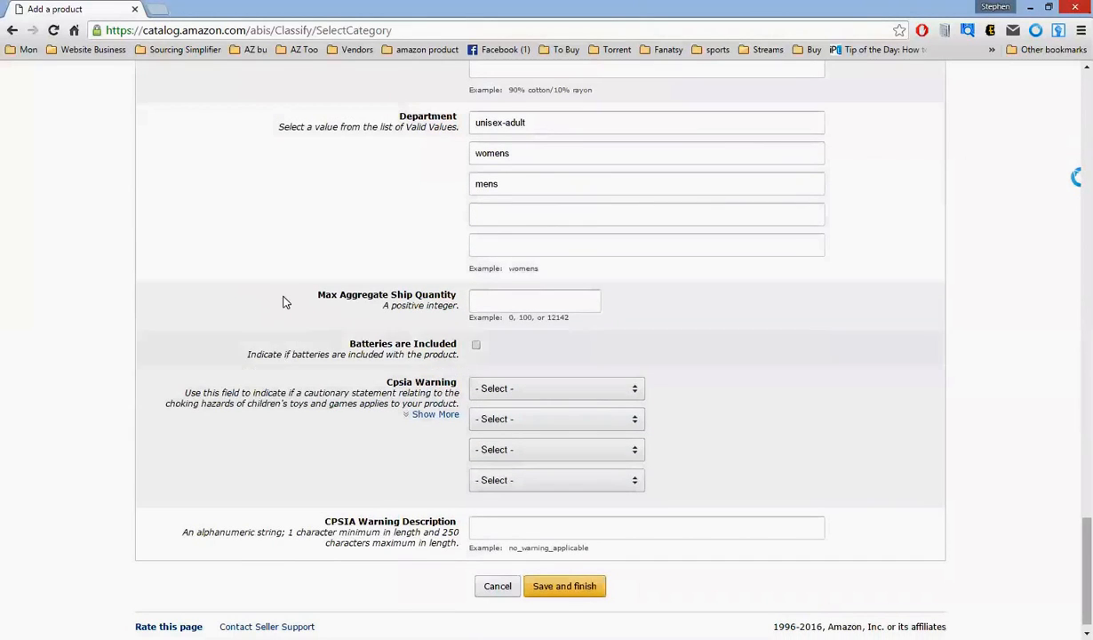
click(565, 297)
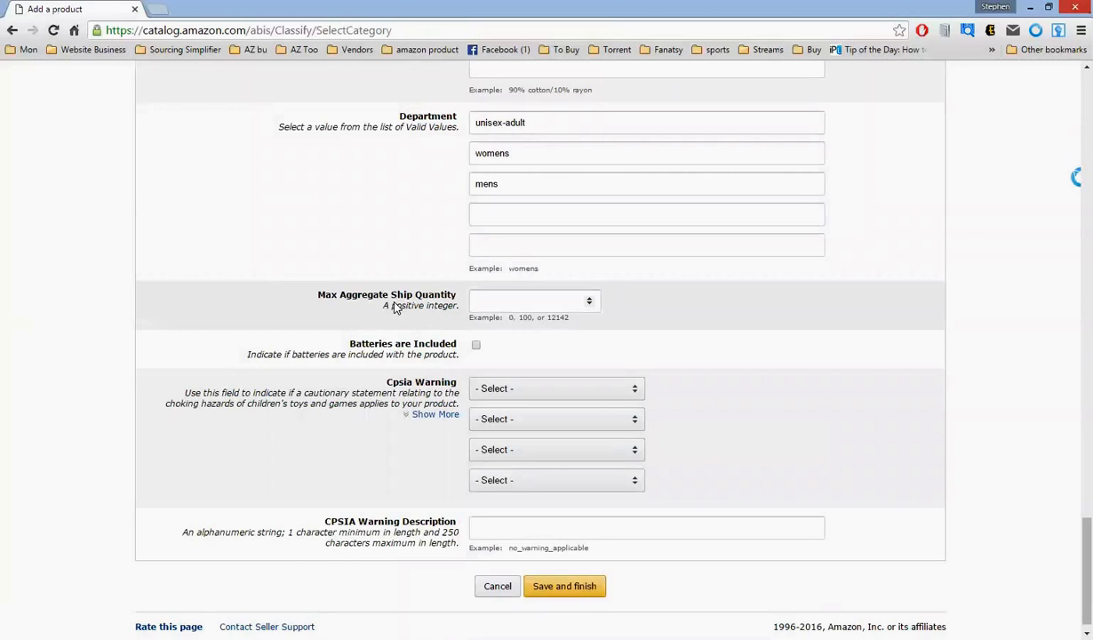
click(784, 303)
scroll(826, 350, down, 1)
scroll(827, 350, down, 1)
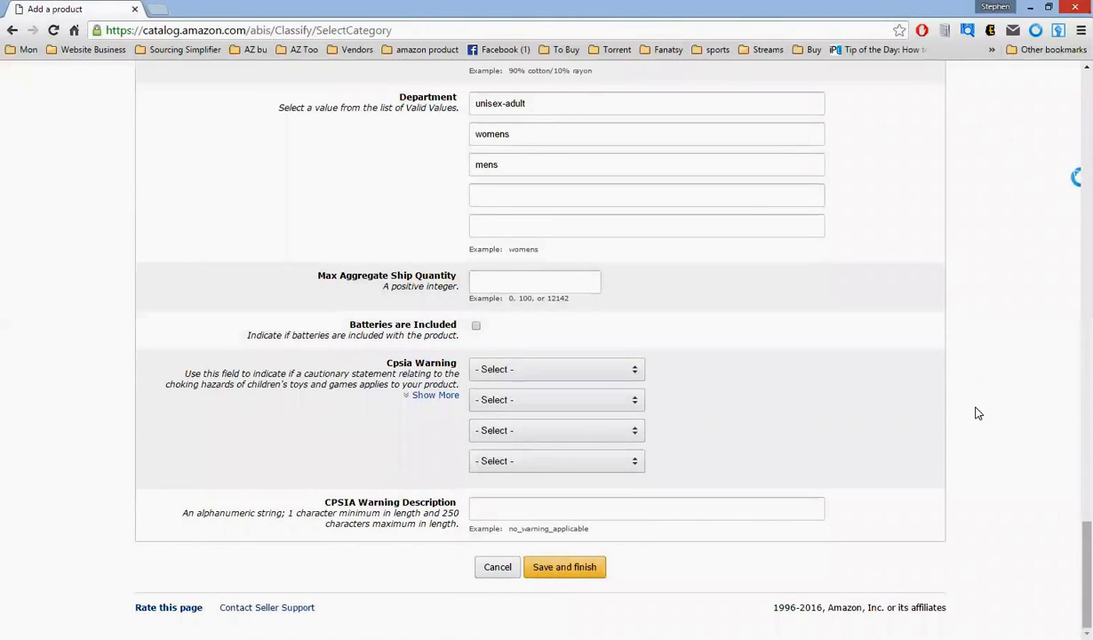
- Return to the listing's vital information and review its entries from the product name through the product ID
scroll(977, 413, up, 7)
scroll(977, 413, up, 10)
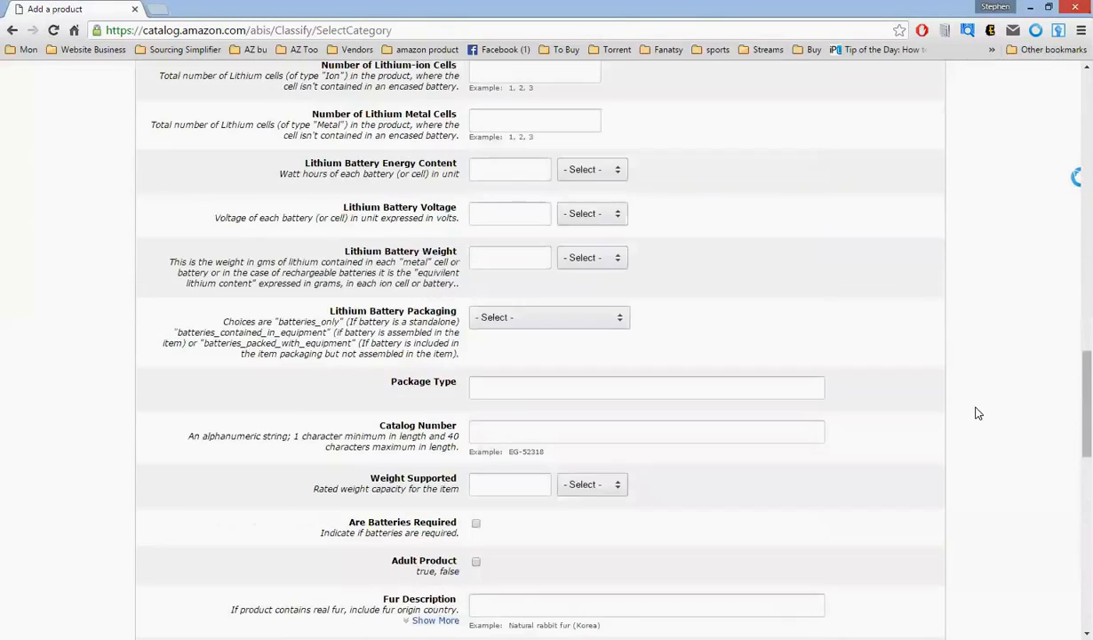
scroll(978, 414, up, 10)
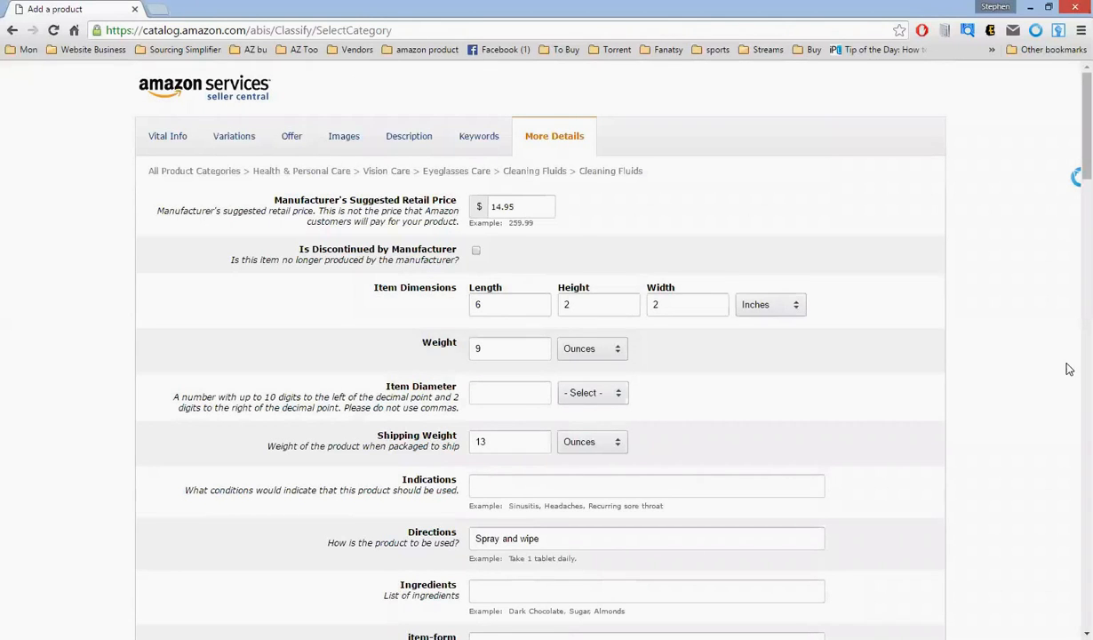
click(167, 139)
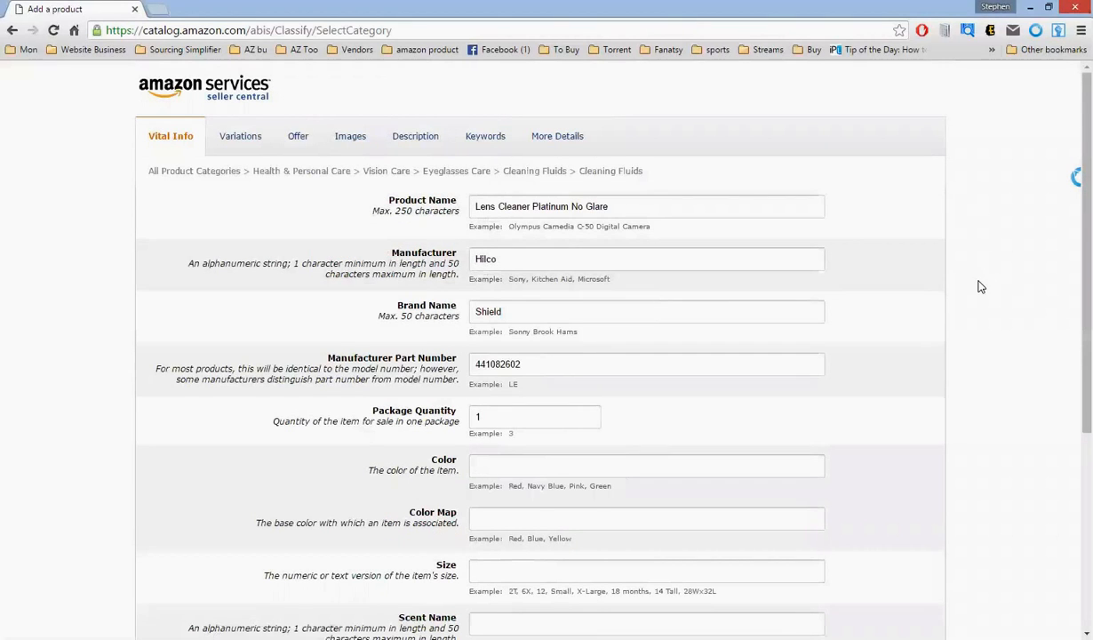
scroll(985, 286, down, 4)
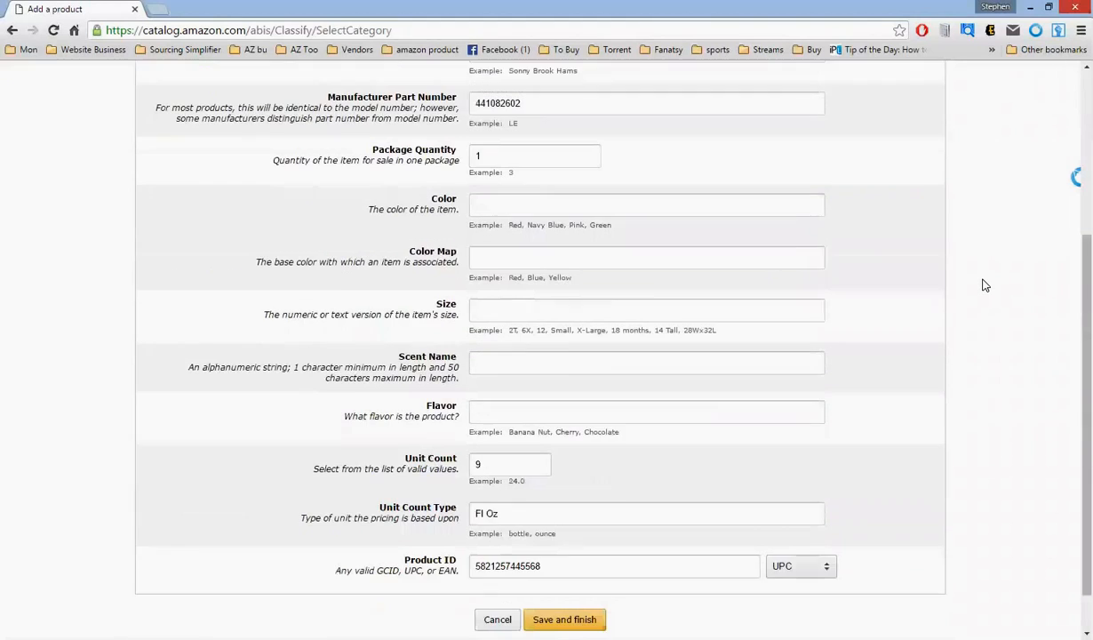
scroll(985, 285, up, 4)
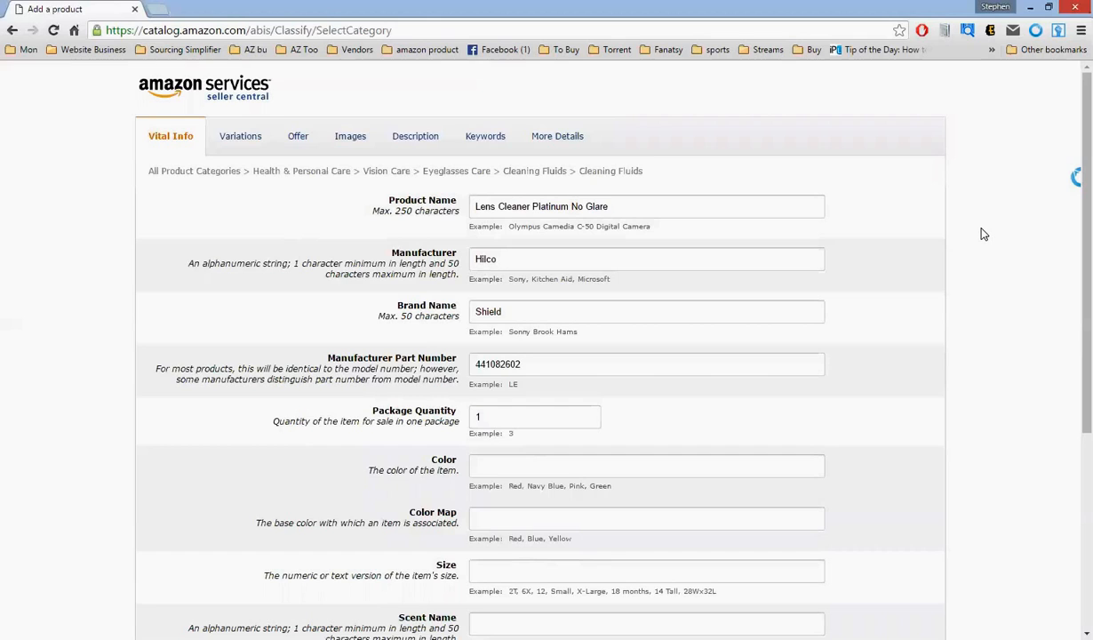
scroll(983, 234, down, 3)
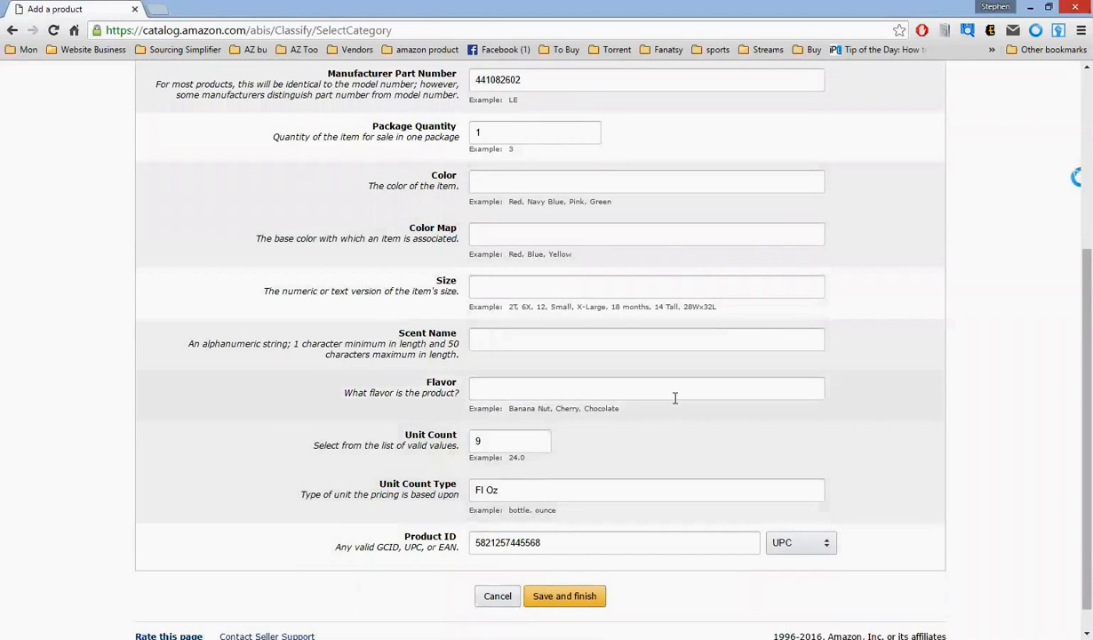
scroll(675, 396, up, 3)
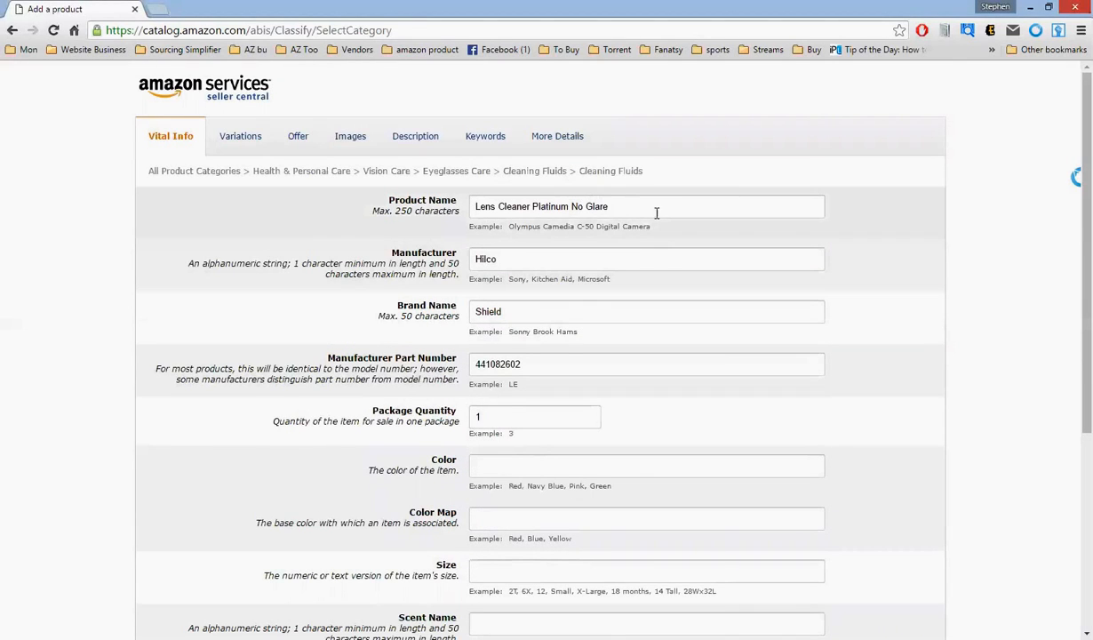